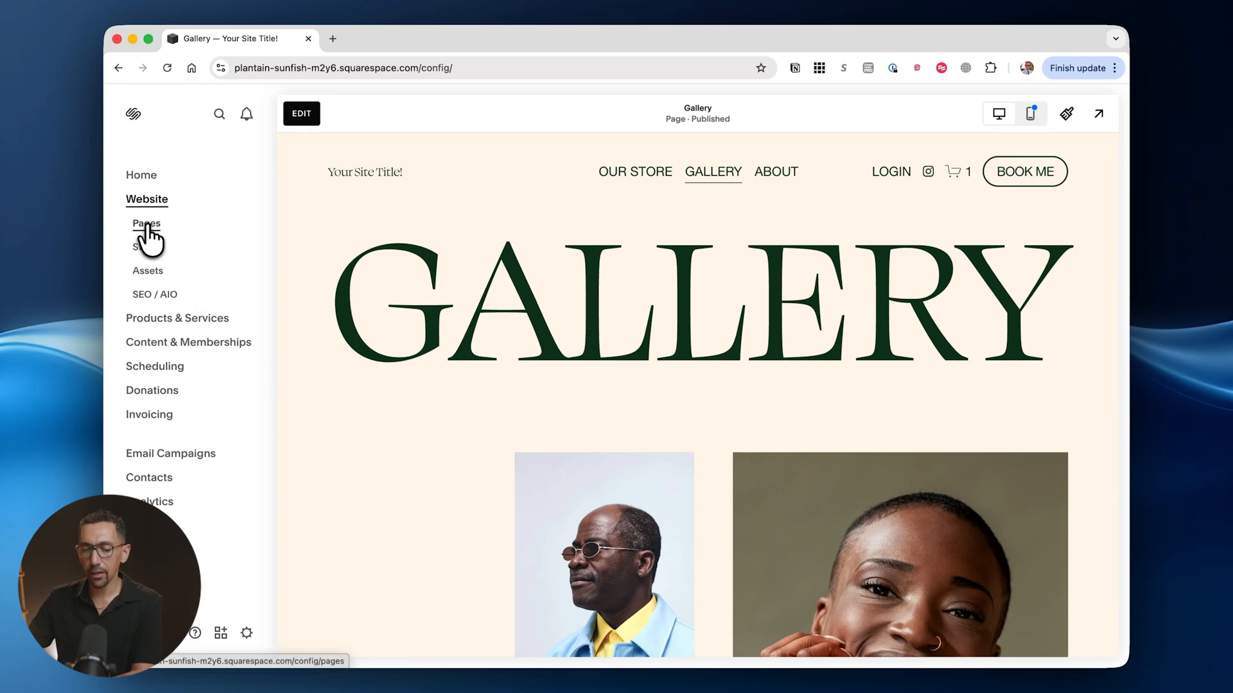
Open the website's page list and review the page types that can be added to the main navigation.
{"action": "left_click", "coordinate": [147, 227]}
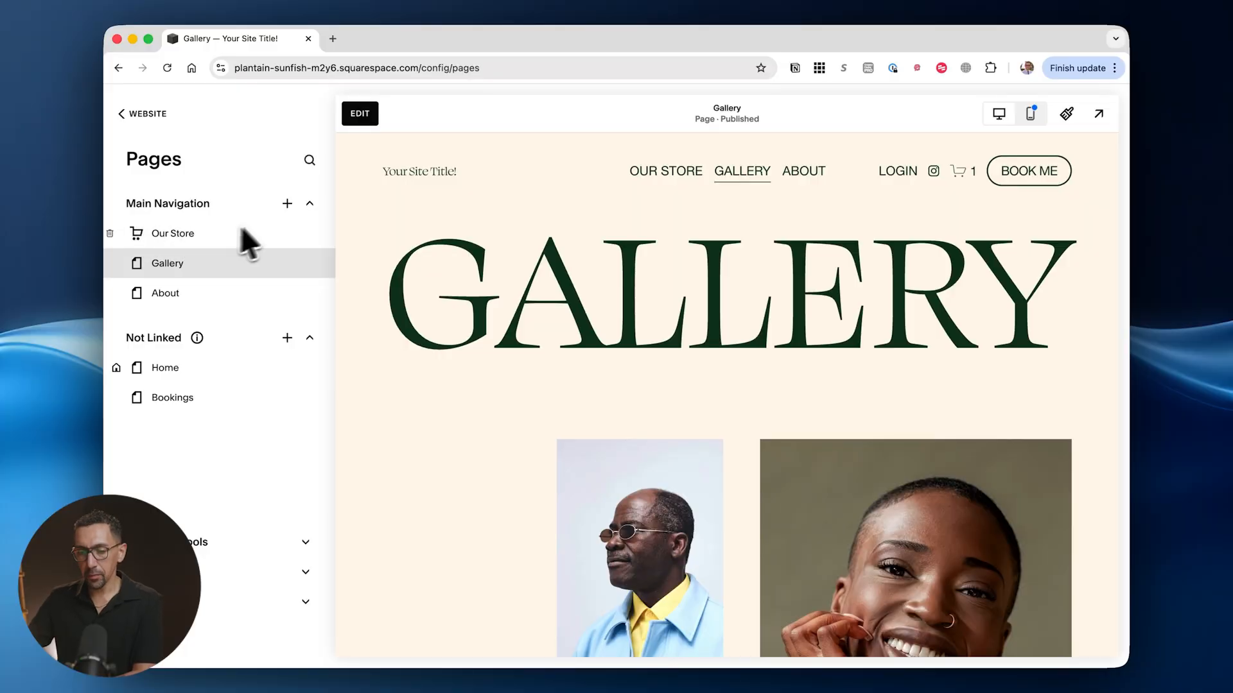
{"action": "left_click", "coordinate": [287, 203]}
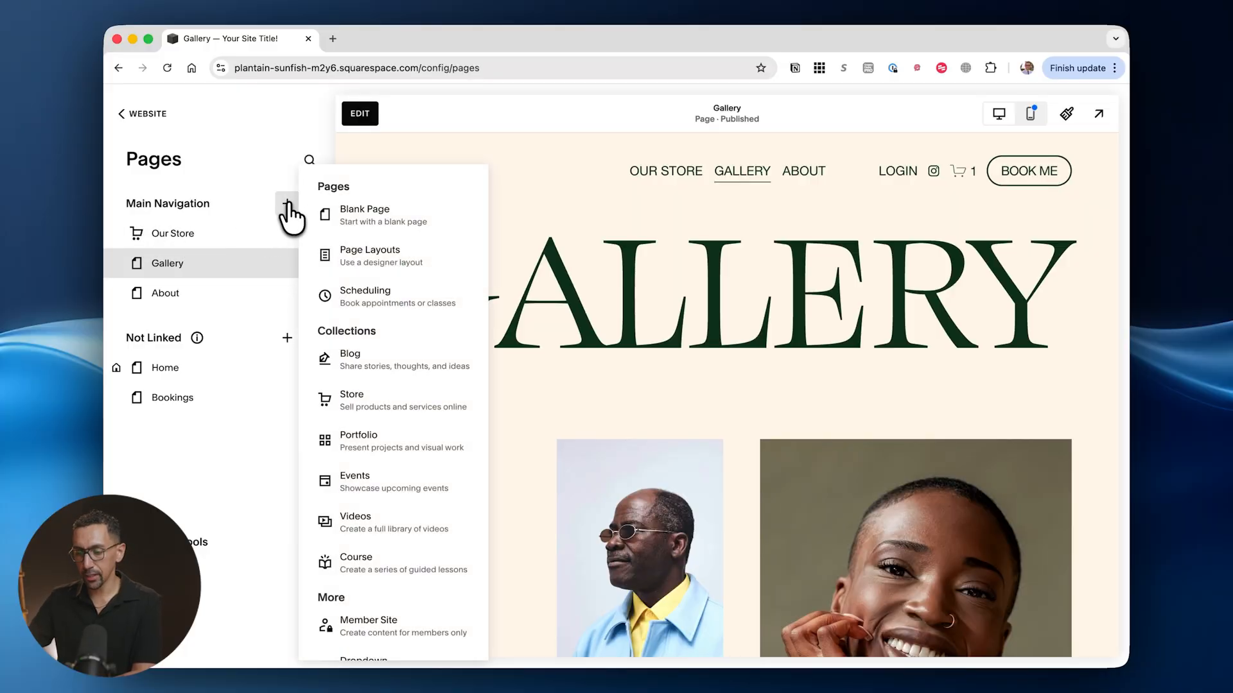
{"action": "scroll", "coordinate": [376, 500], "scroll_direction": "down", "scroll_amount": 2}
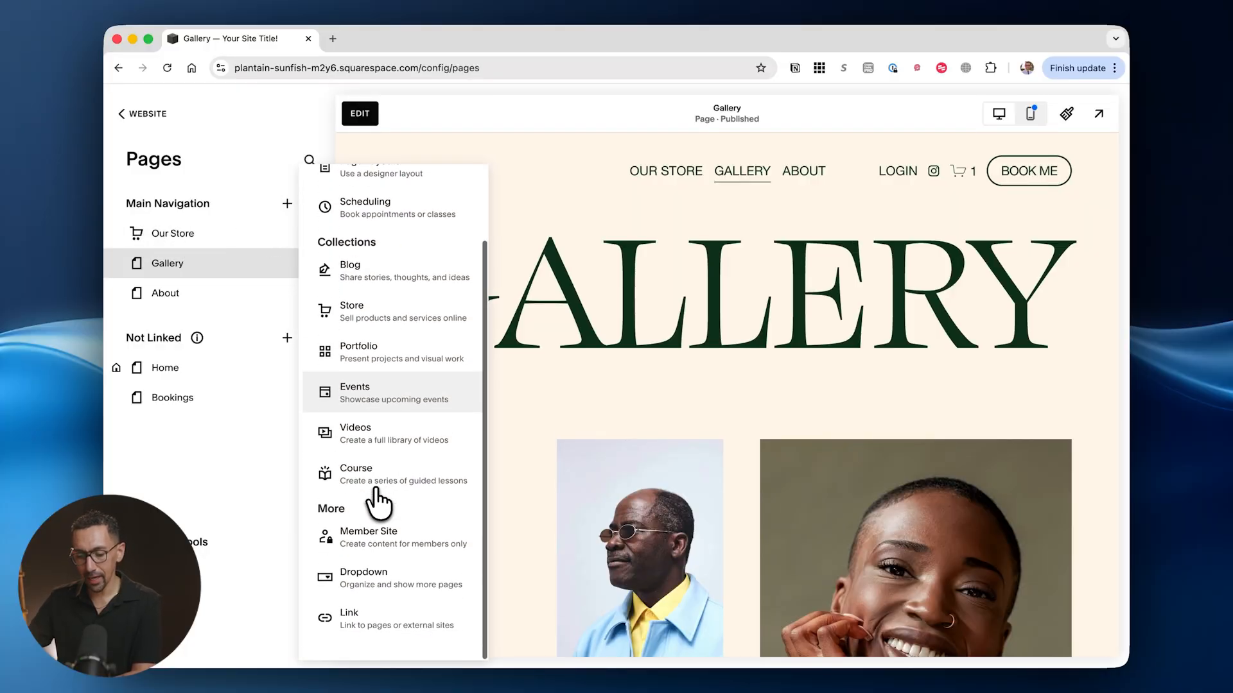
{"action": "scroll", "coordinate": [380, 510], "scroll_direction": "up", "scroll_amount": 2}
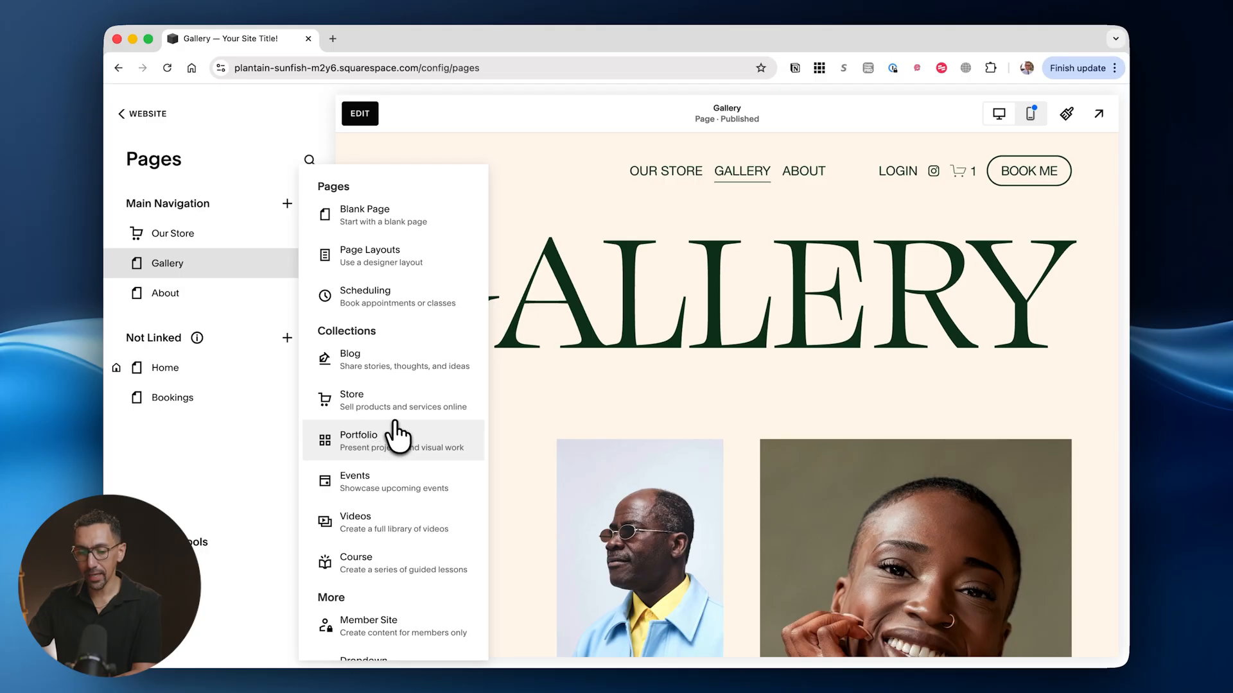
{"action": "left_click", "coordinate": [581, 331]}
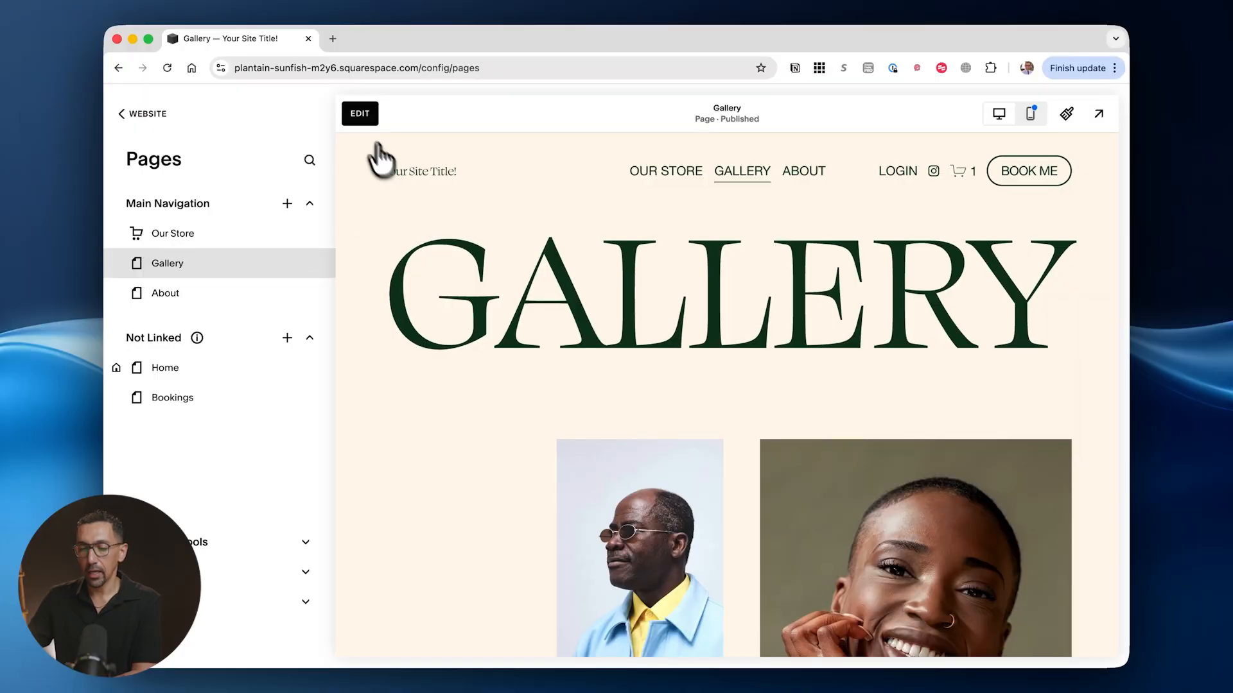
Examine the existing Gallery page's heading and image blocks in edit mode, and exit without making changes.
{"action": "left_click", "coordinate": [360, 117]}
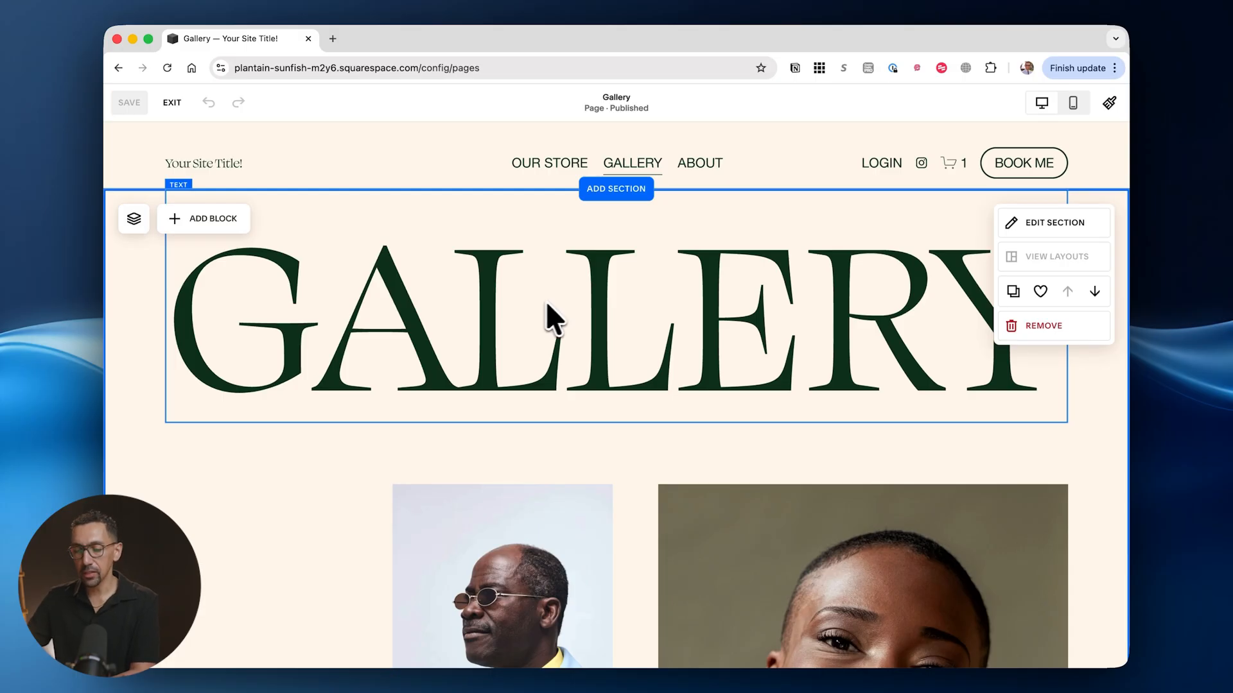
{"action": "scroll", "coordinate": [528, 296], "scroll_direction": "down", "scroll_amount": 3}
{"action": "scroll", "coordinate": [533, 372], "scroll_direction": "down", "scroll_amount": 3}
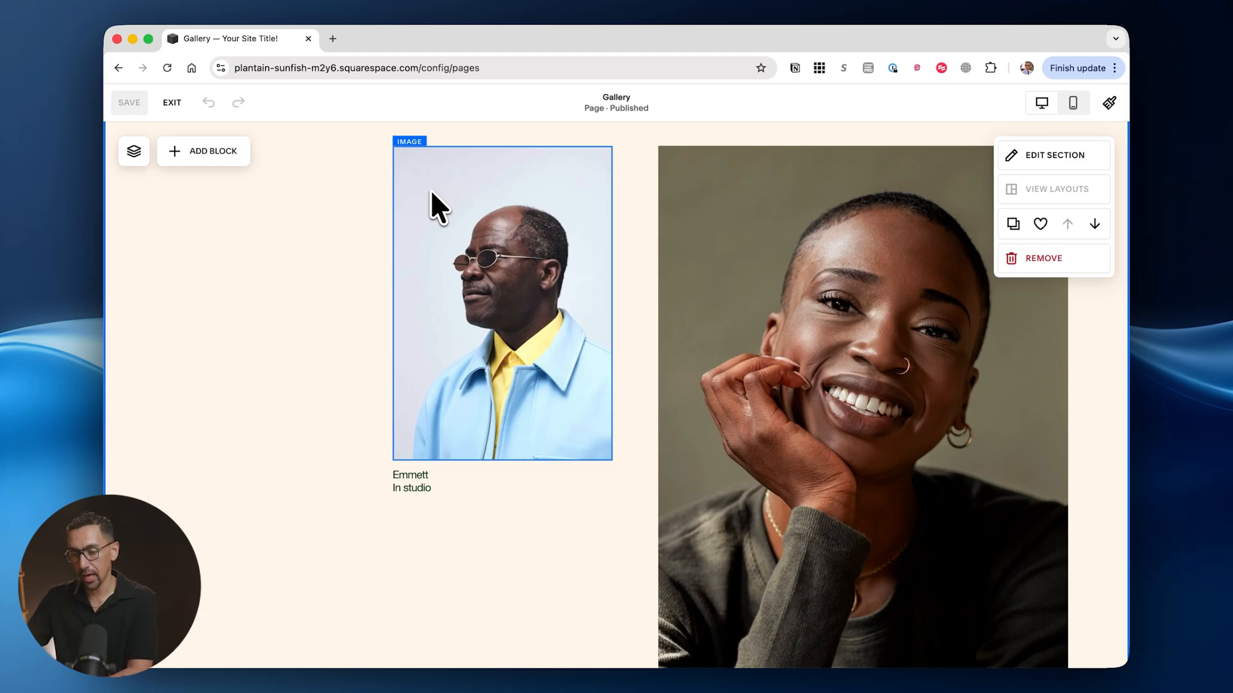
{"action": "scroll", "coordinate": [514, 212], "scroll_direction": "up", "scroll_amount": 5}
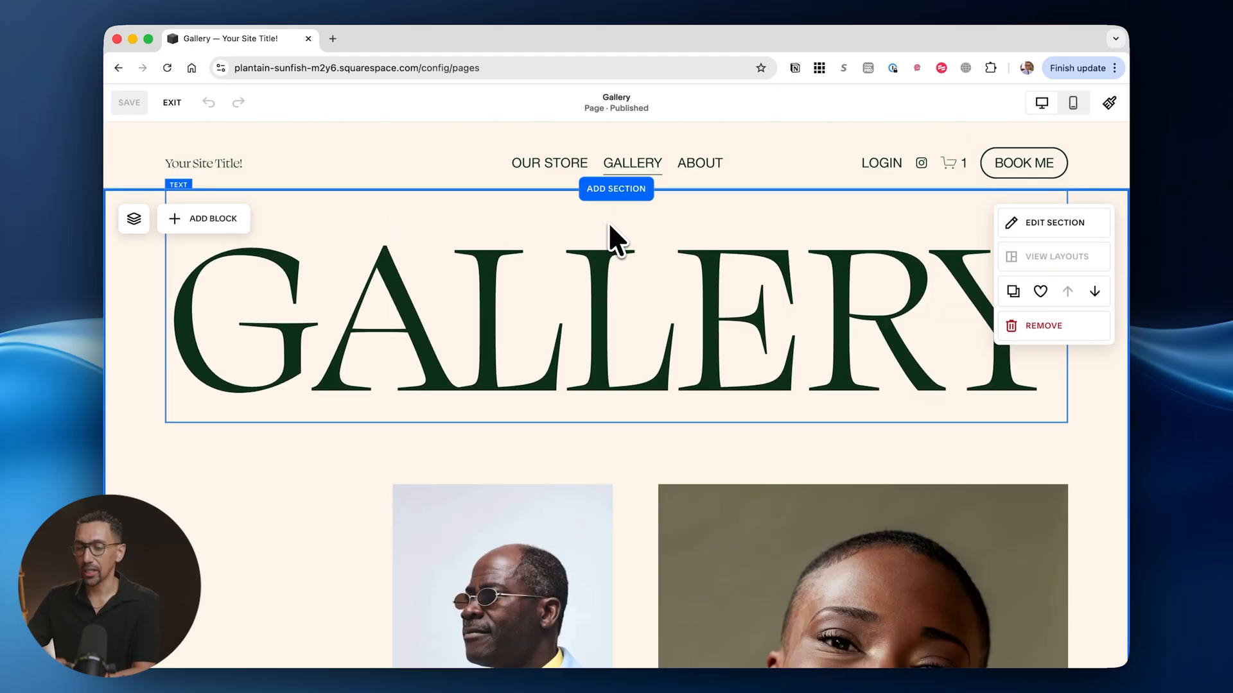
{"action": "left_click", "coordinate": [172, 103]}
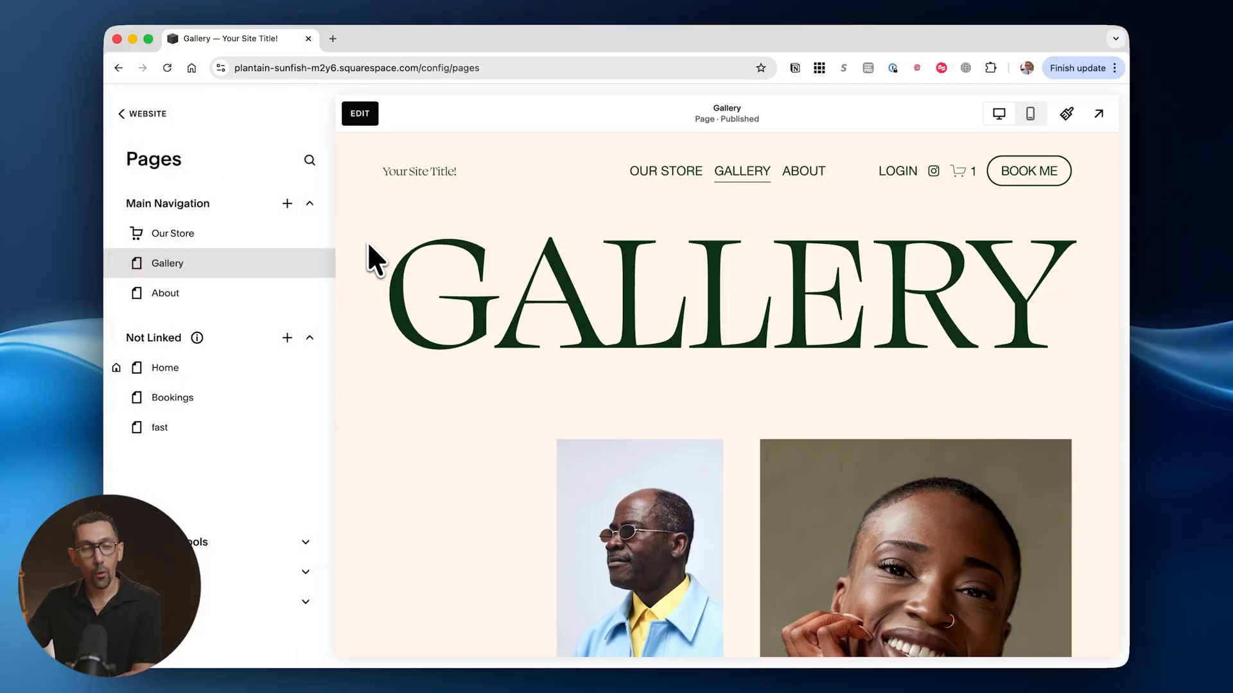
Add a blank page named "Gallery 2" to the main navigation.
{"action": "left_click", "coordinate": [286, 204]}
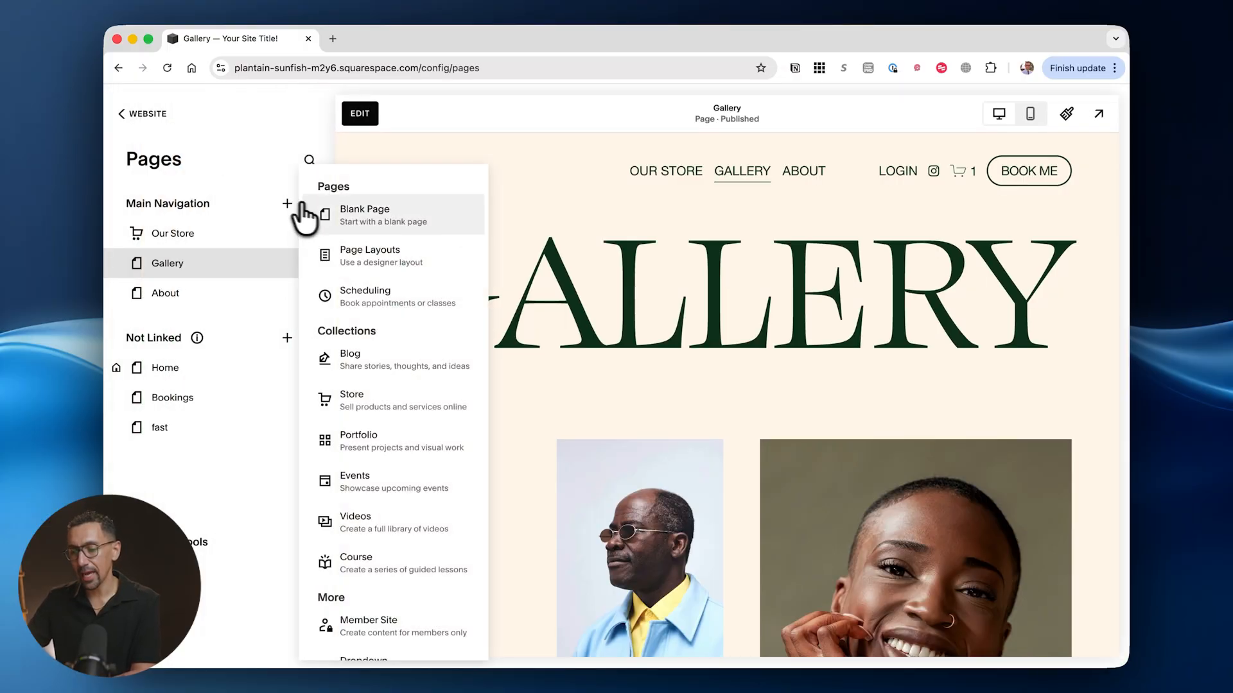
{"action": "left_click", "coordinate": [366, 216]}
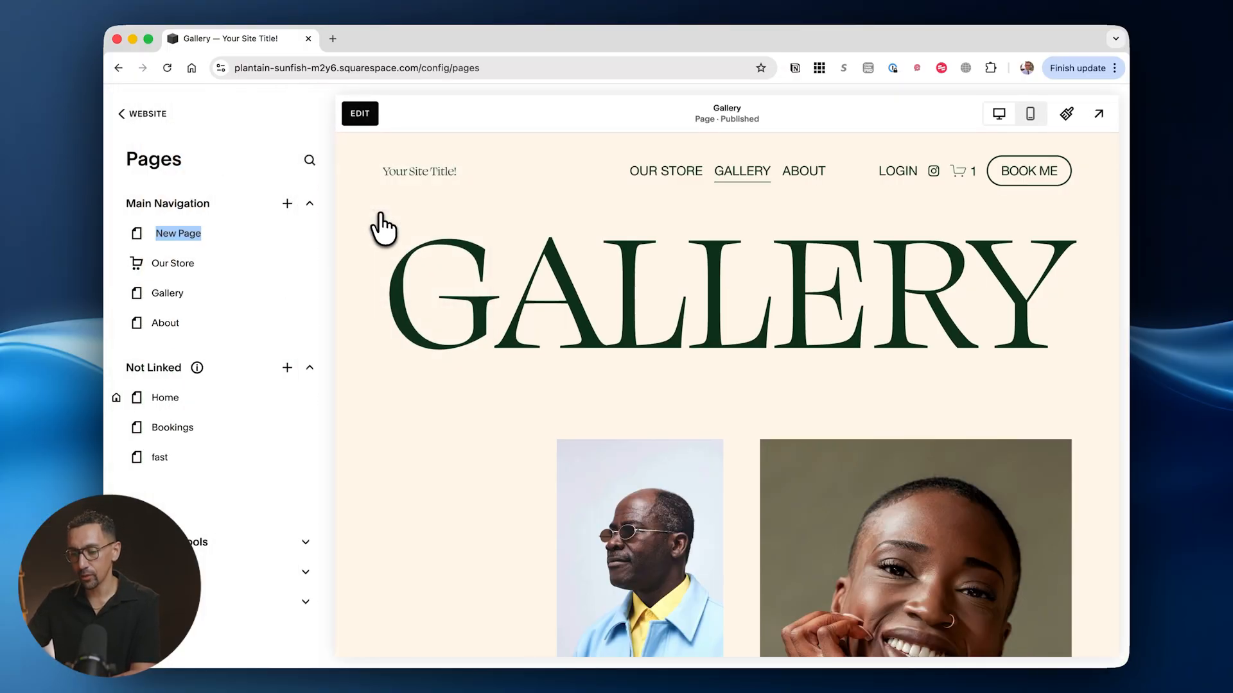
{"action": "type", "text": "Gallery 2"}
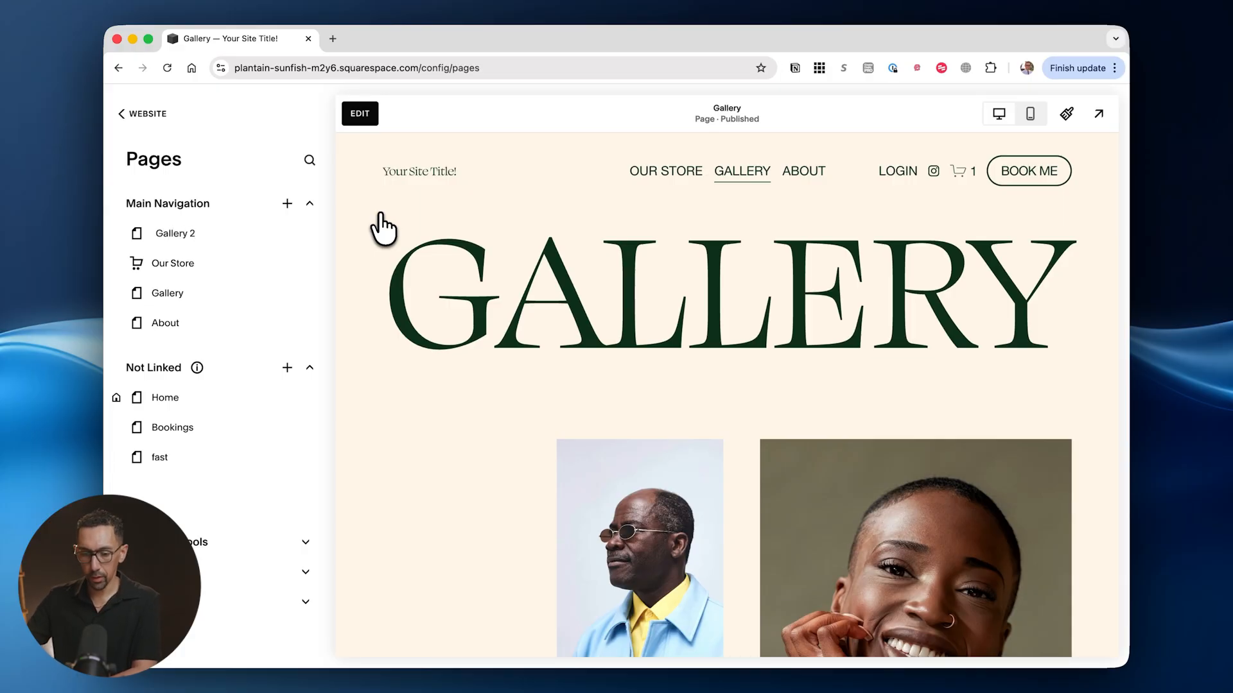
{"action": "key", "text": "Return"}
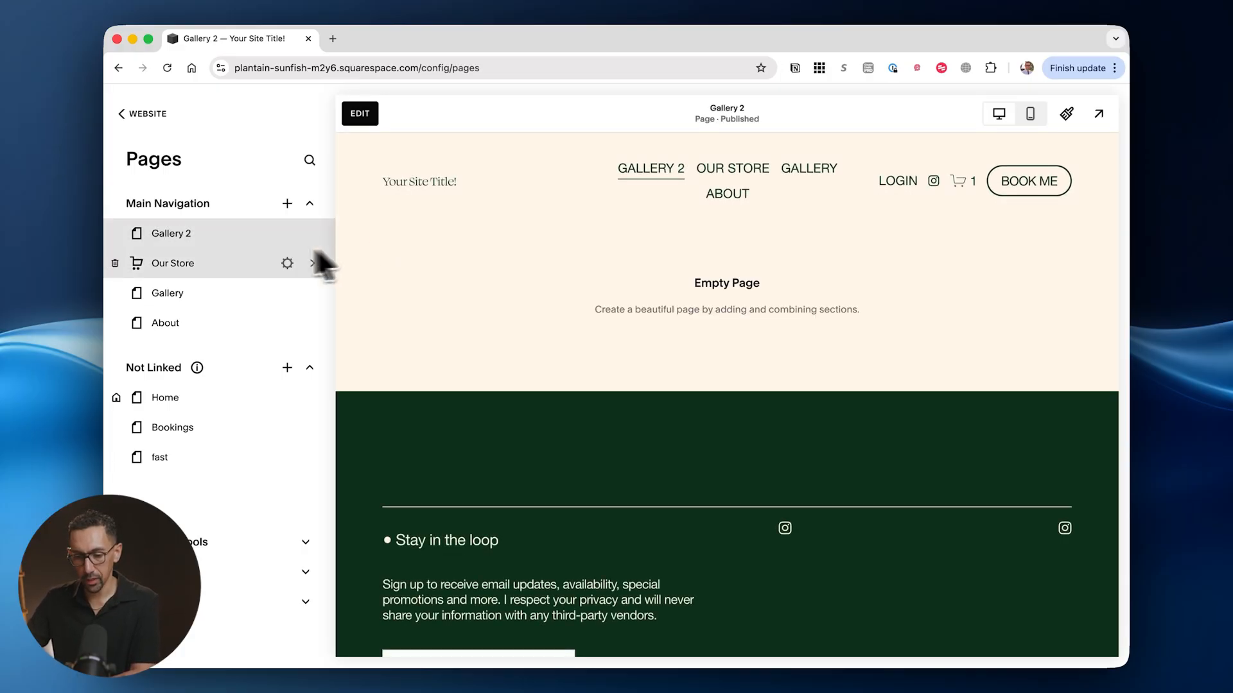
Start editing the Gallery 2 page and add a blank section to it.
{"action": "left_click", "coordinate": [360, 118]}
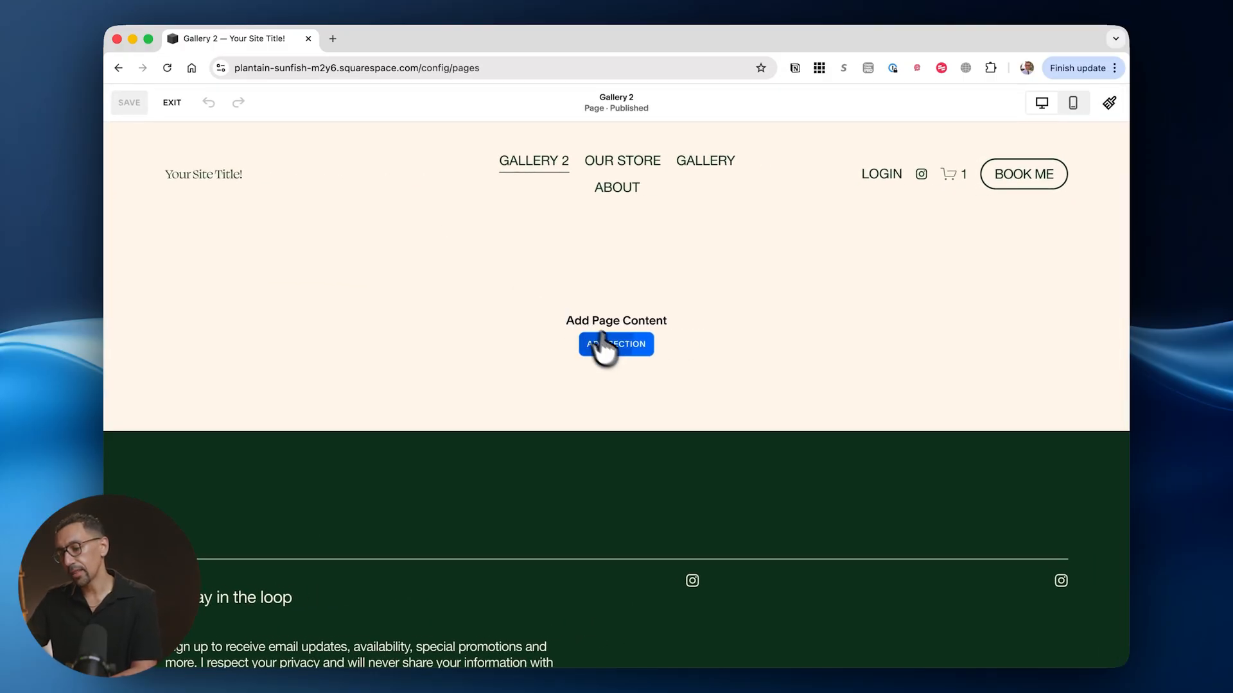
{"action": "left_click", "coordinate": [617, 350]}
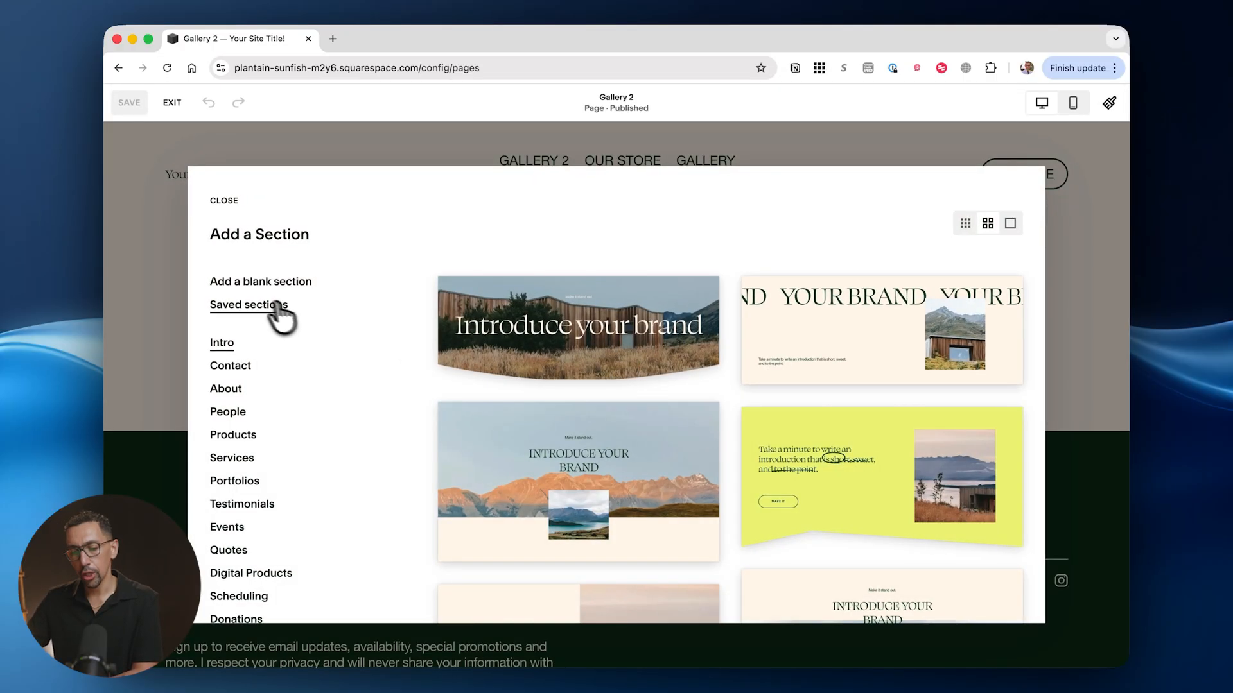
{"action": "left_click", "coordinate": [269, 283]}
{"action": "mouse_move", "coordinate": [602, 298]}
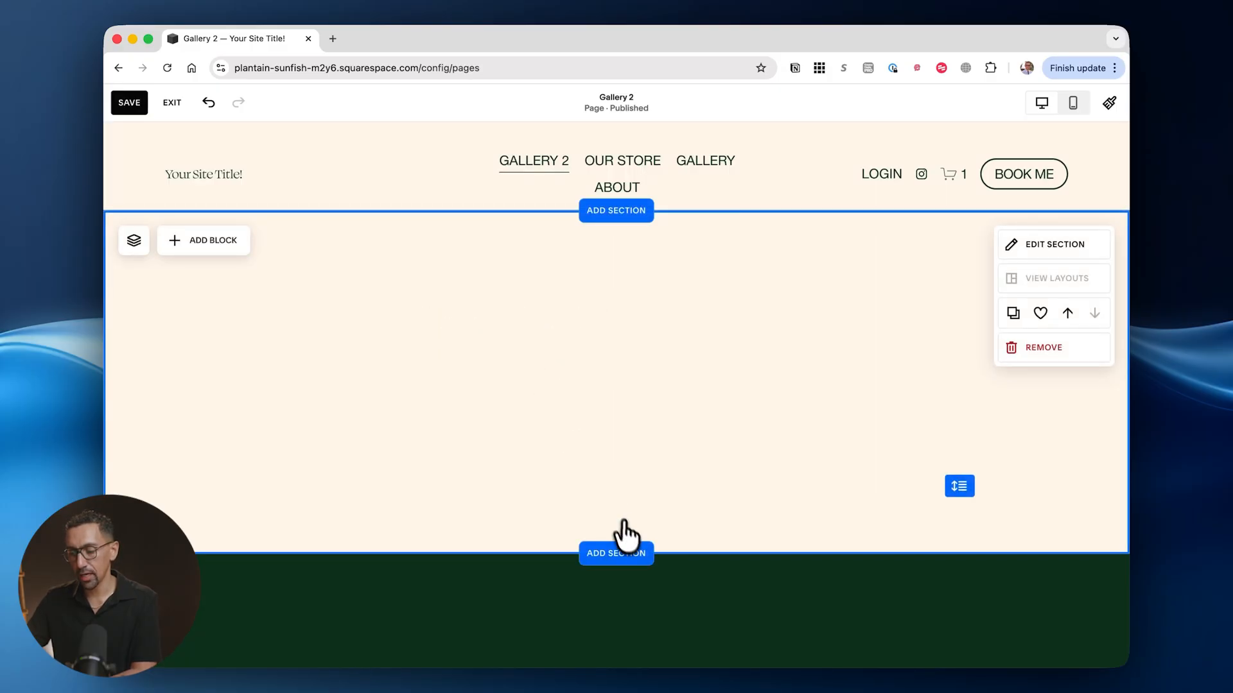
Start adding another section below the blank one and show the section templates in the Images category.
{"action": "left_click", "coordinate": [624, 570]}
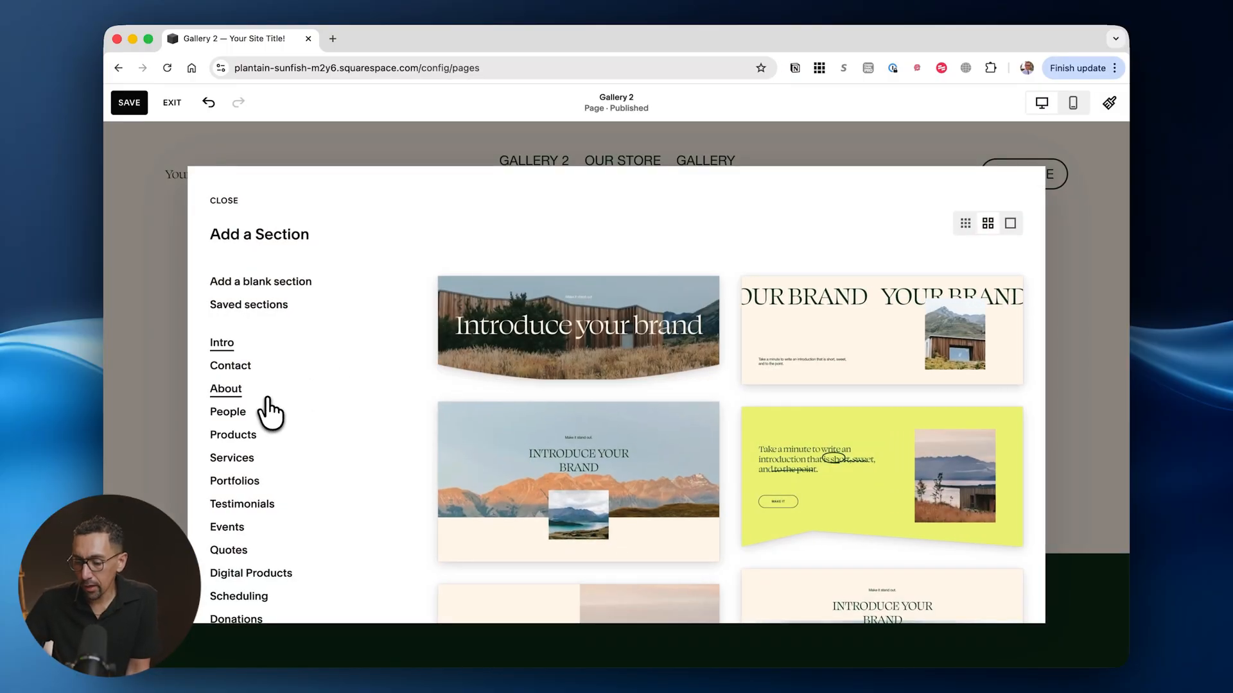
{"action": "scroll", "coordinate": [269, 412], "scroll_direction": "down", "scroll_amount": 2}
{"action": "scroll", "coordinate": [269, 412], "scroll_direction": "down", "scroll_amount": 6}
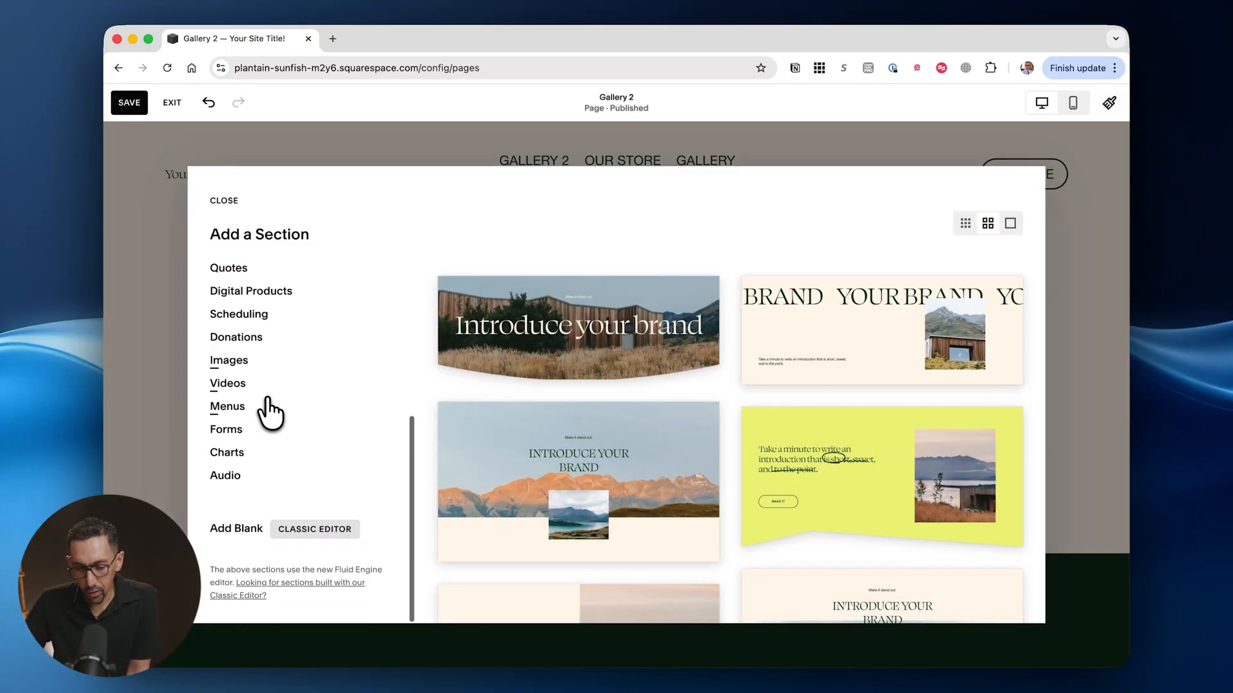
{"action": "scroll", "coordinate": [270, 412], "scroll_direction": "up", "scroll_amount": 4}
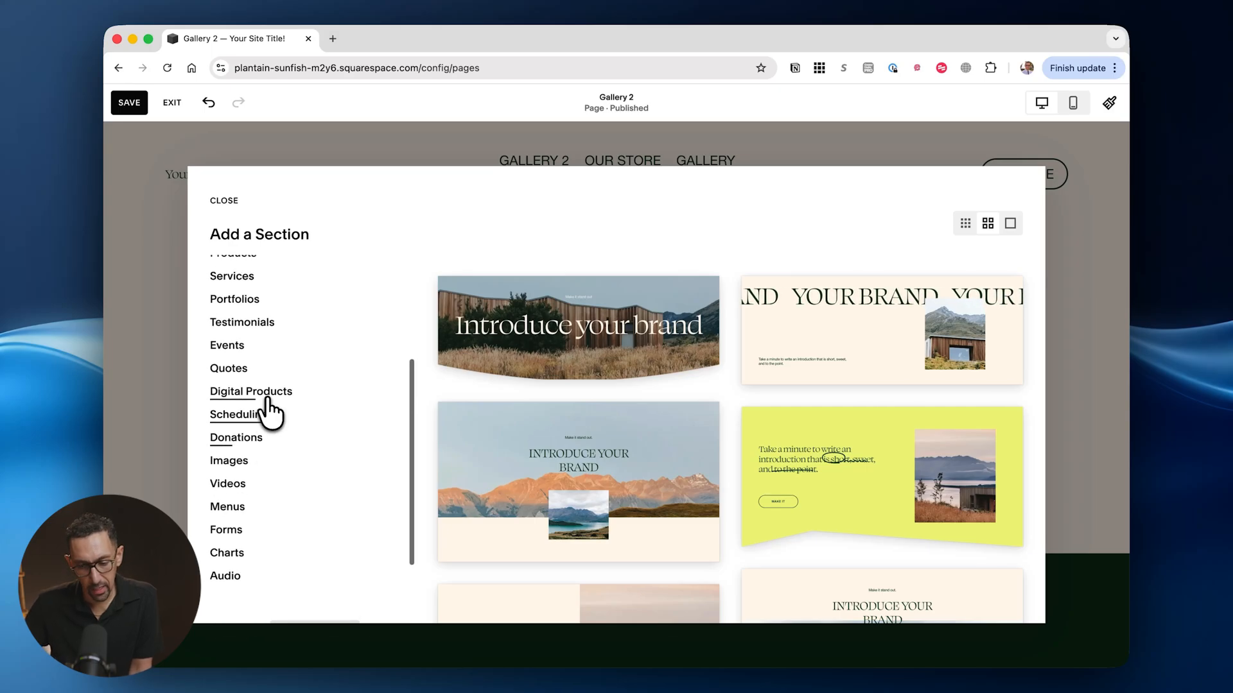
{"action": "scroll", "coordinate": [270, 412], "scroll_direction": "up", "scroll_amount": 5}
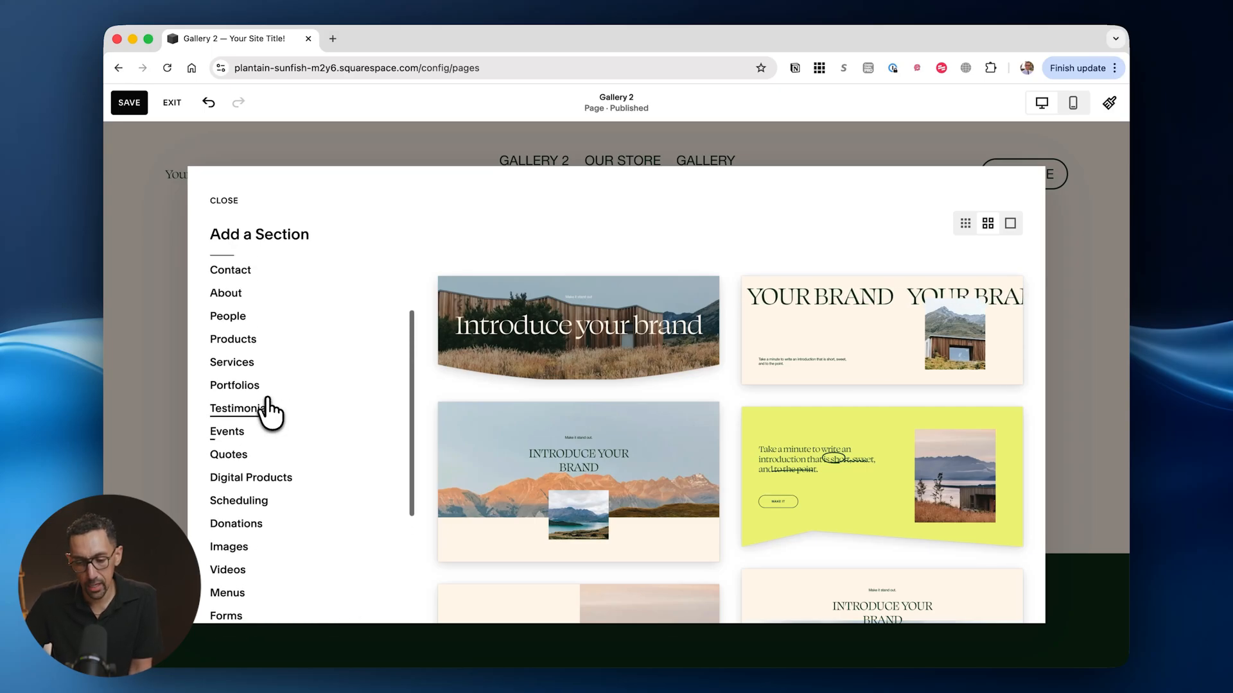
{"action": "scroll", "coordinate": [270, 412], "scroll_direction": "down", "scroll_amount": 6}
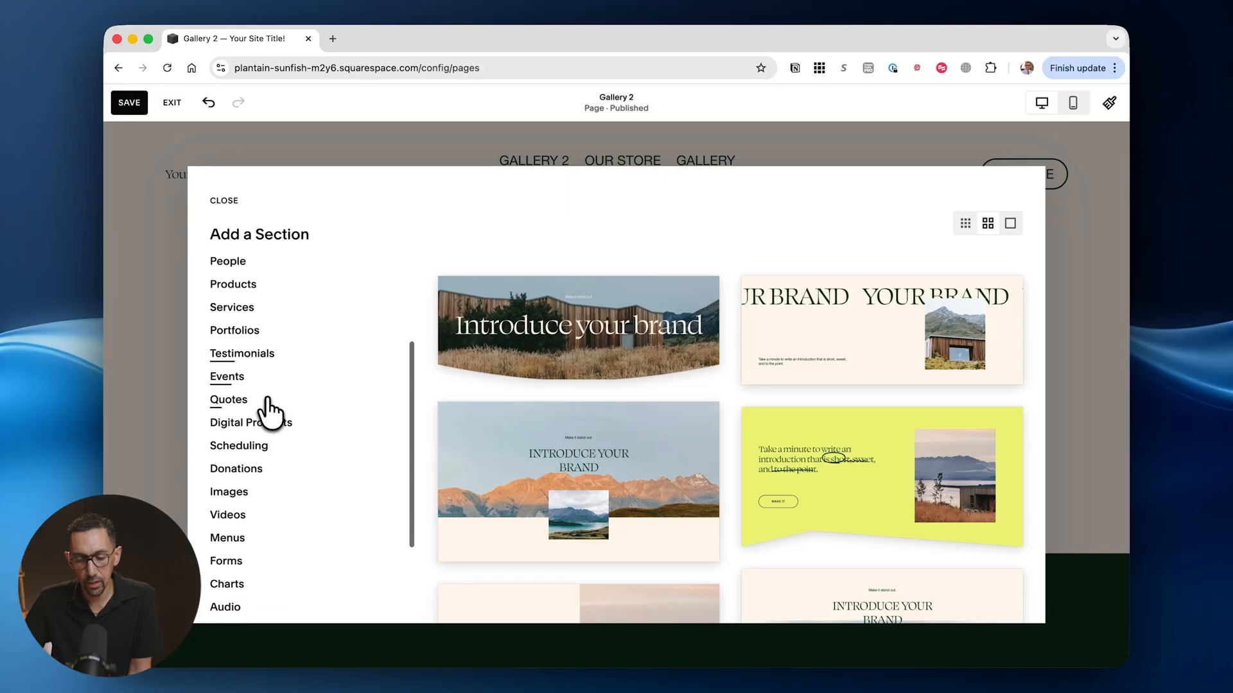
{"action": "scroll", "coordinate": [270, 413], "scroll_direction": "down", "scroll_amount": 1}
{"action": "left_click", "coordinate": [228, 398]}
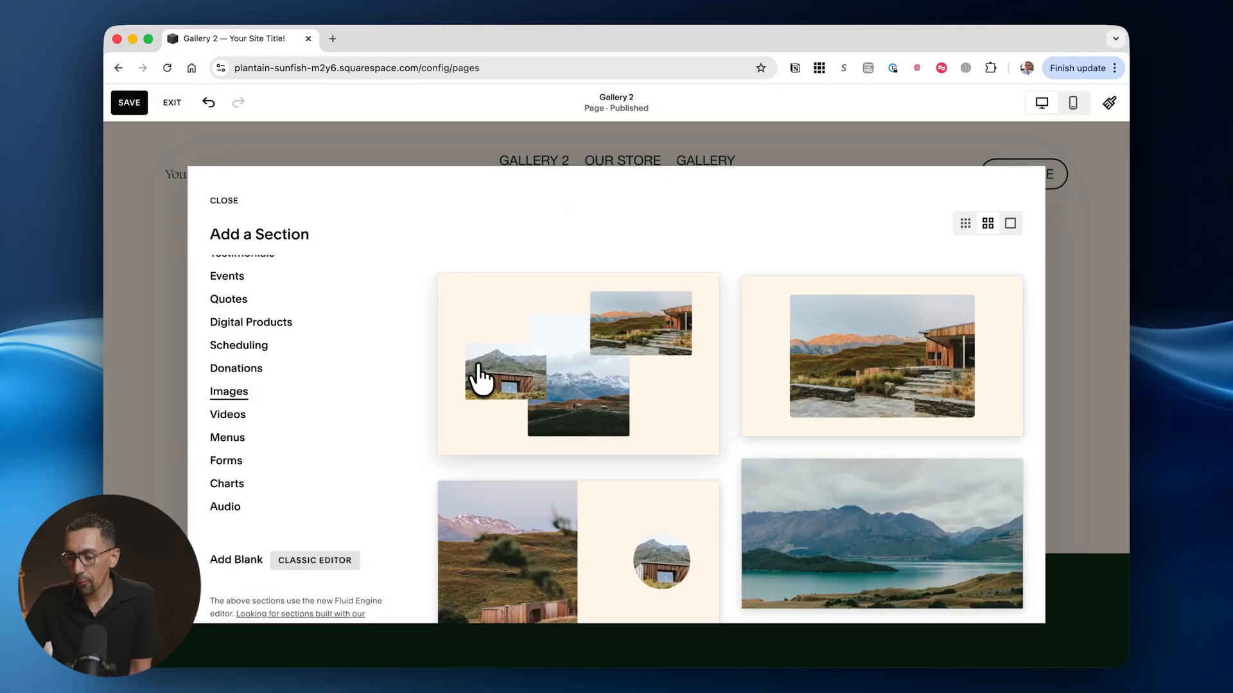
Compare the image section templates and add the three-column gallery section with staggered image heights below the blank section.
{"action": "scroll", "coordinate": [478, 377], "scroll_direction": "down", "scroll_amount": 3}
{"action": "scroll", "coordinate": [480, 379], "scroll_direction": "down", "scroll_amount": 7}
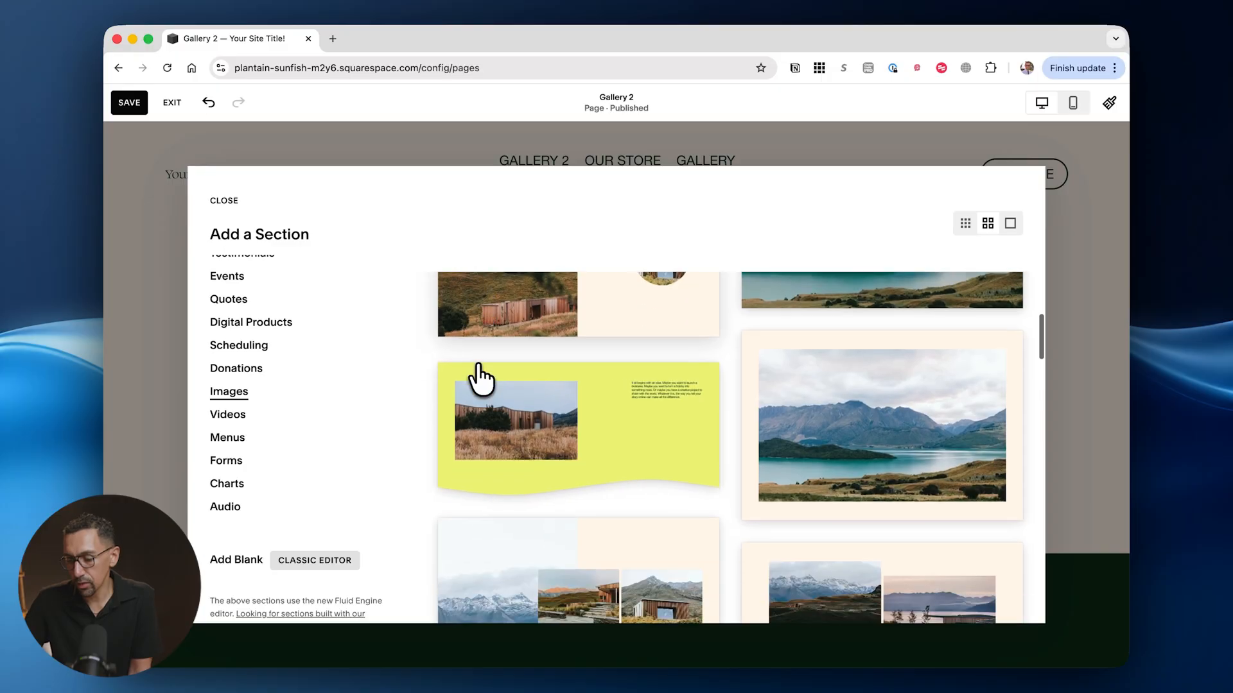
{"action": "scroll", "coordinate": [480, 379], "scroll_direction": "down", "scroll_amount": 10}
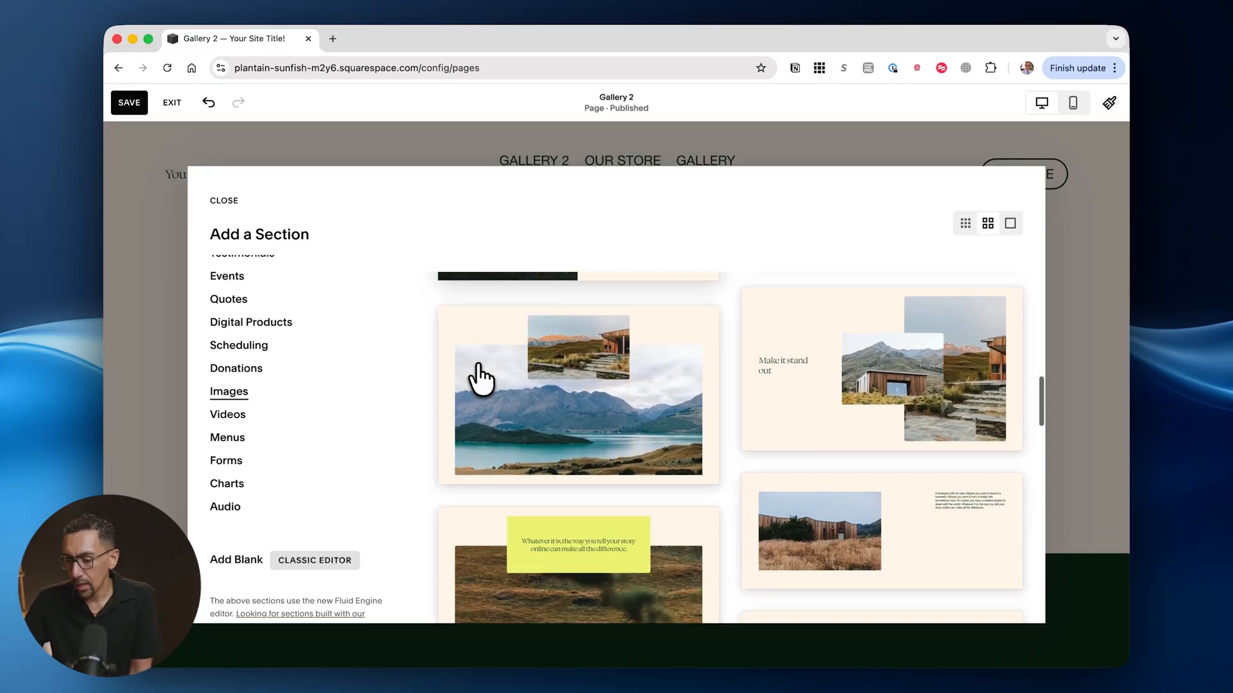
{"action": "scroll", "coordinate": [480, 379], "scroll_direction": "down", "scroll_amount": 10}
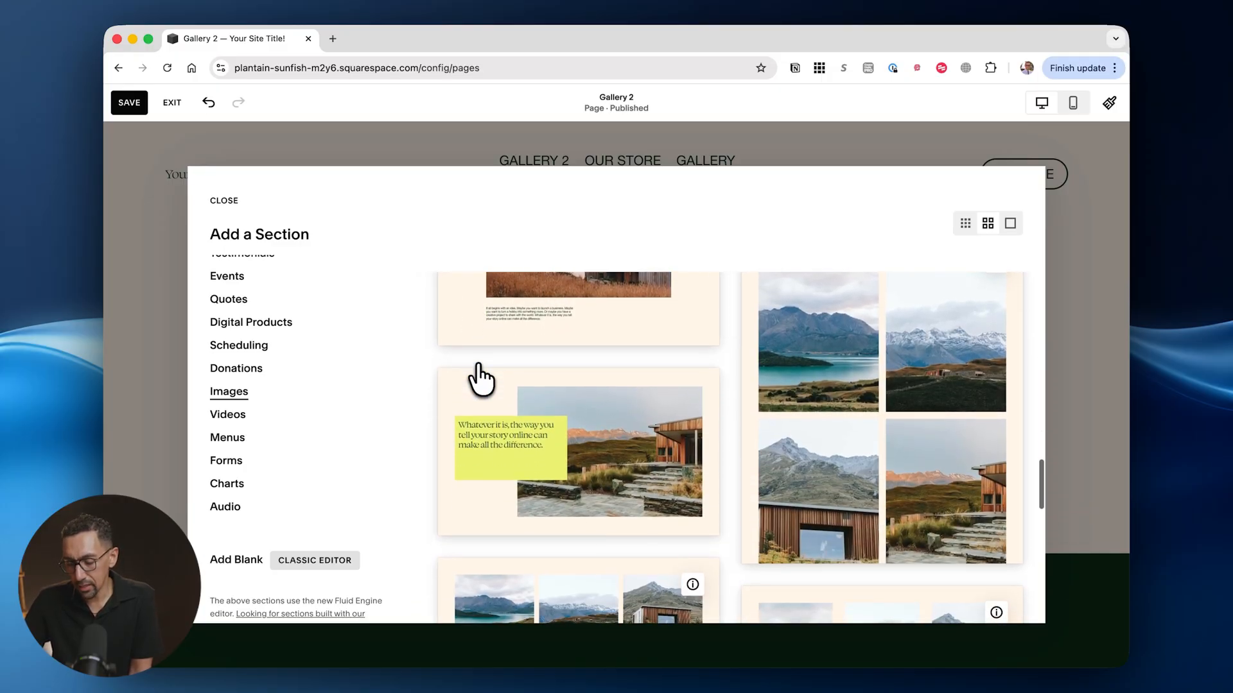
{"action": "scroll", "coordinate": [481, 379], "scroll_direction": "down", "scroll_amount": 4}
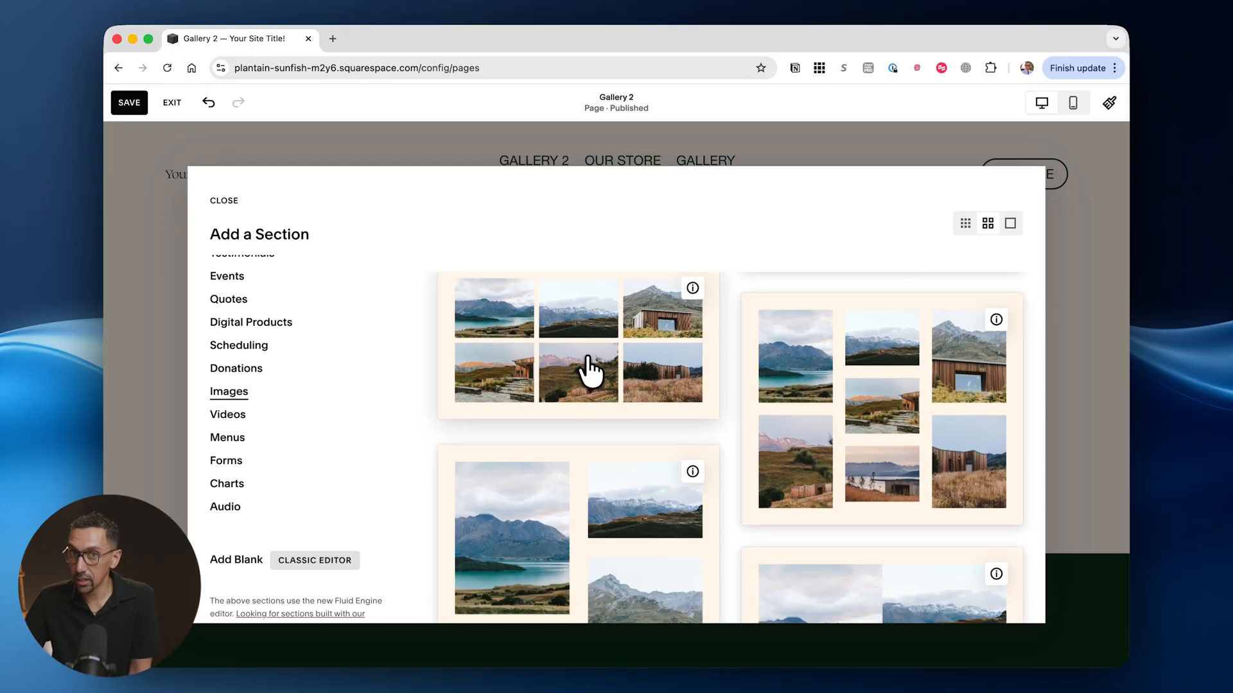
{"action": "scroll", "coordinate": [590, 369], "scroll_direction": "up", "scroll_amount": 1}
{"action": "mouse_move", "coordinate": [703, 329]}
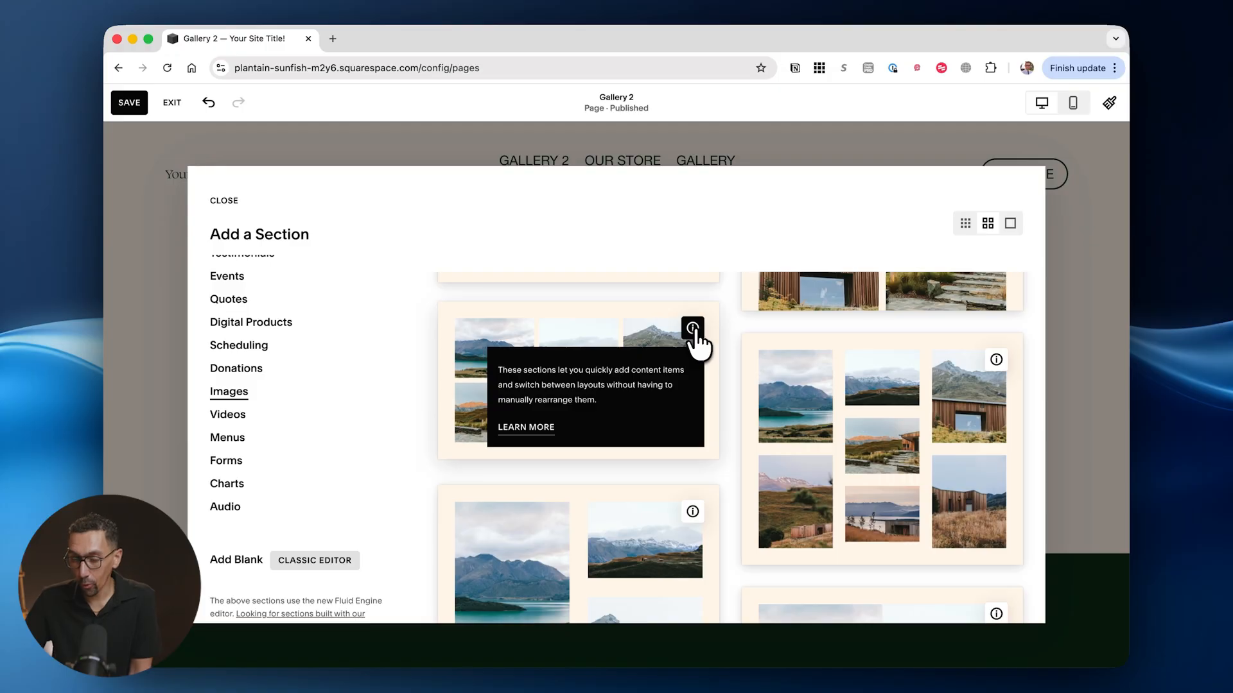
{"action": "scroll", "coordinate": [610, 350], "scroll_direction": "up", "scroll_amount": 5}
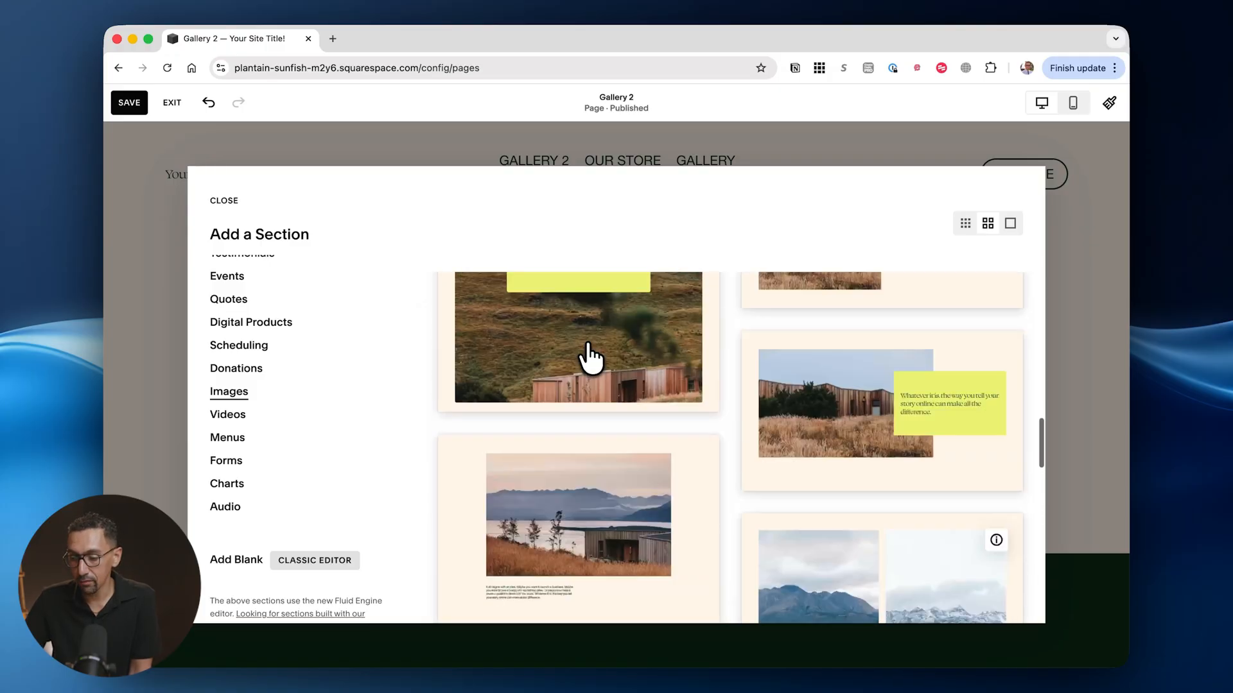
{"action": "scroll", "coordinate": [606, 373], "scroll_direction": "down", "scroll_amount": 10}
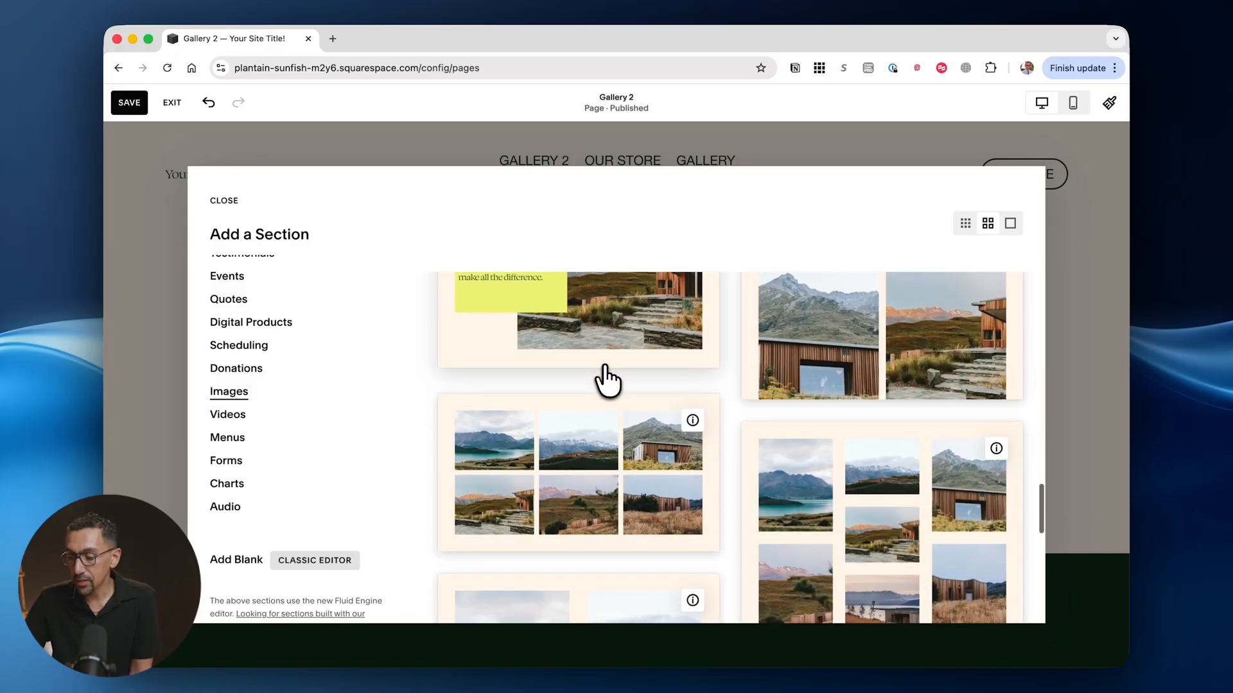
{"action": "scroll", "coordinate": [609, 379], "scroll_direction": "down", "scroll_amount": 3}
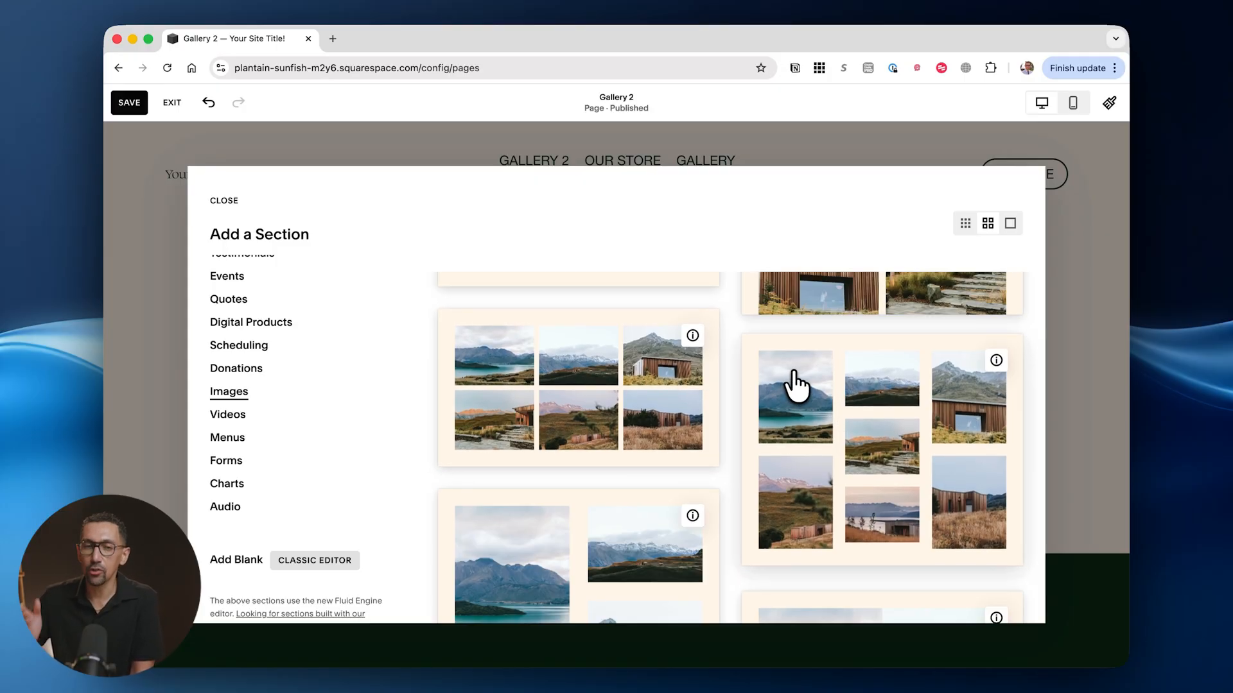
{"action": "scroll", "coordinate": [822, 395], "scroll_direction": "down", "scroll_amount": 10}
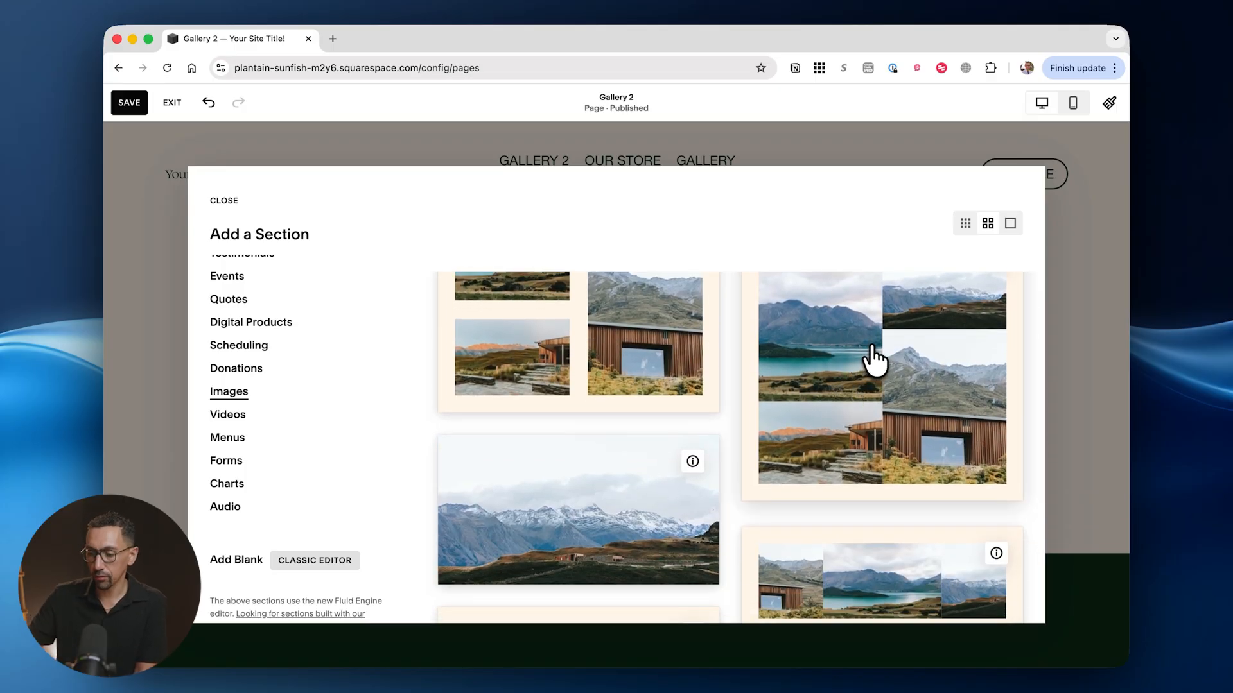
{"action": "scroll", "coordinate": [853, 366], "scroll_direction": "down", "scroll_amount": 5}
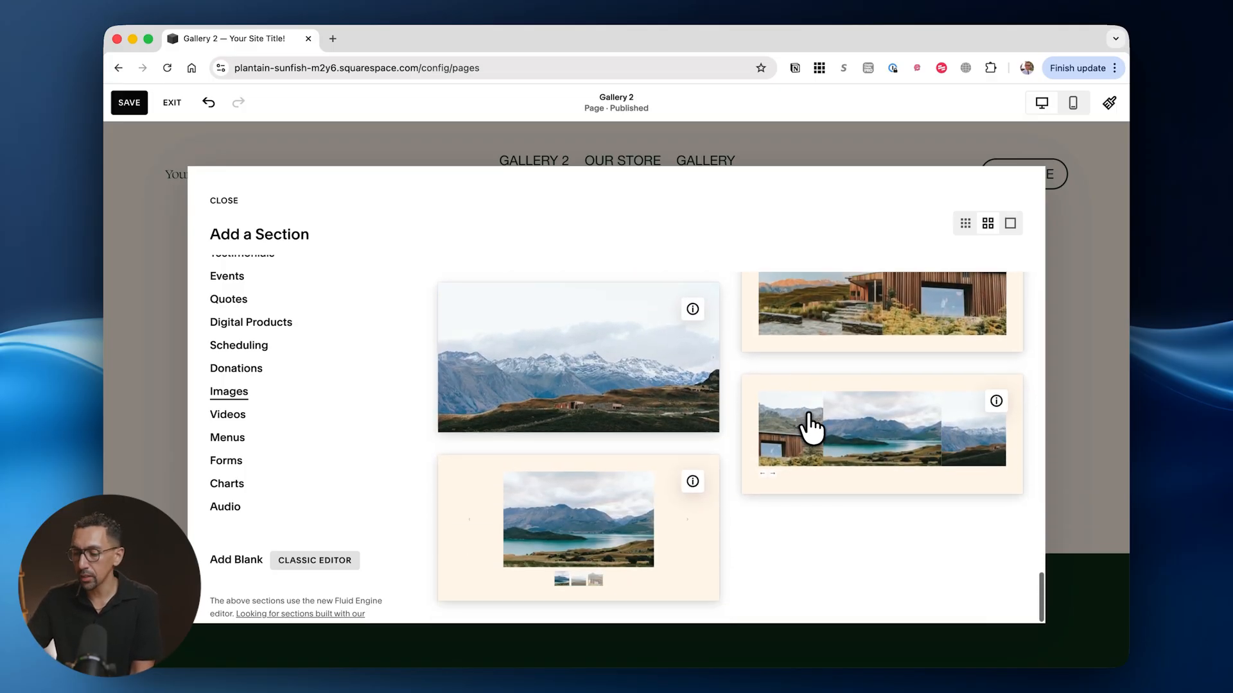
{"action": "scroll", "coordinate": [655, 501], "scroll_direction": "up", "scroll_amount": 10}
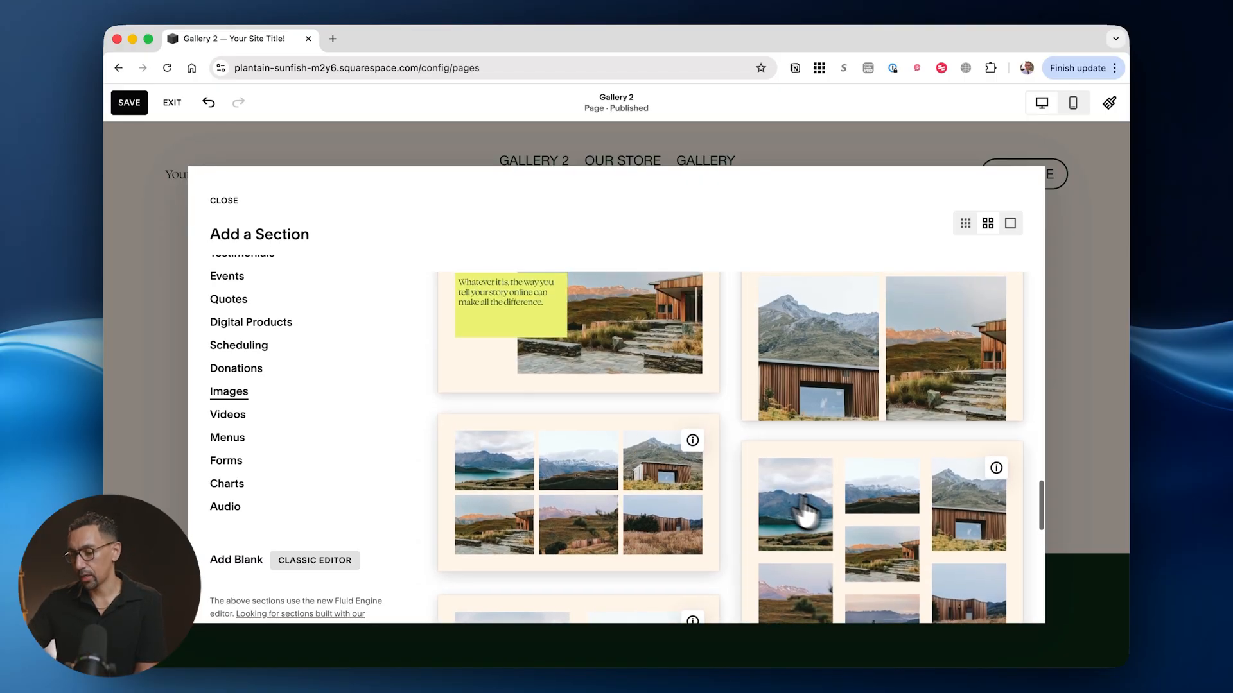
{"action": "left_click", "coordinate": [834, 522]}
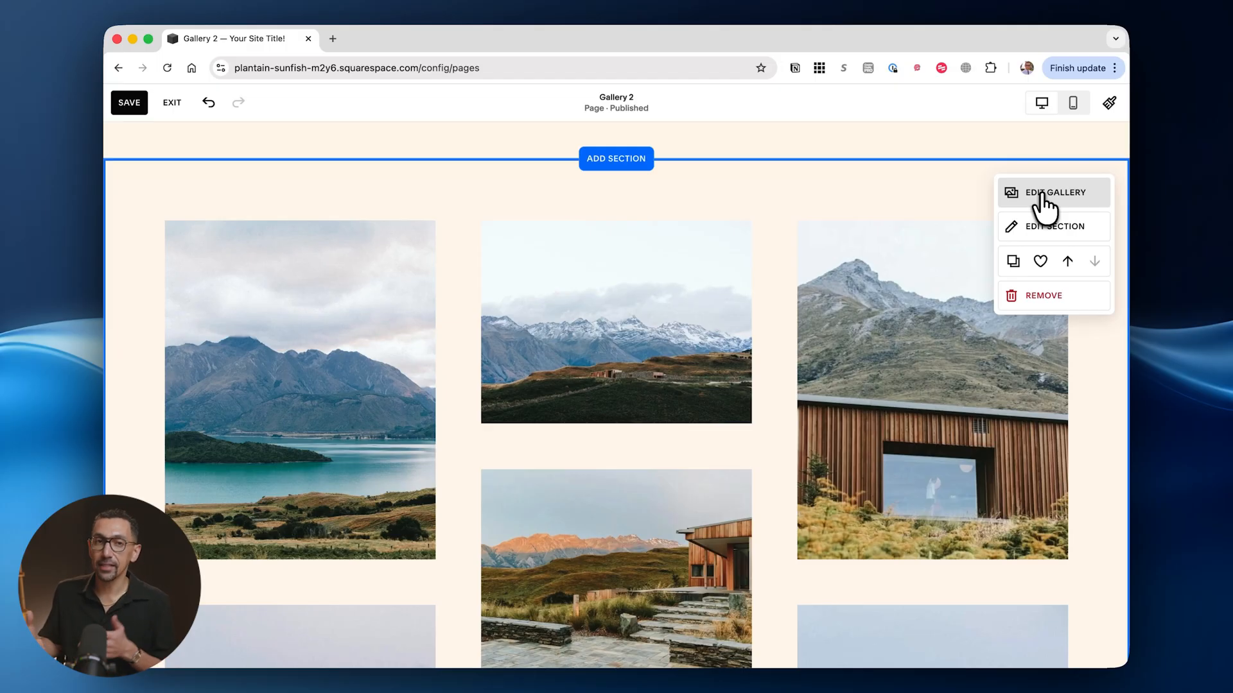
{"action": "scroll", "coordinate": [918, 242], "scroll_direction": "up", "scroll_amount": 5}
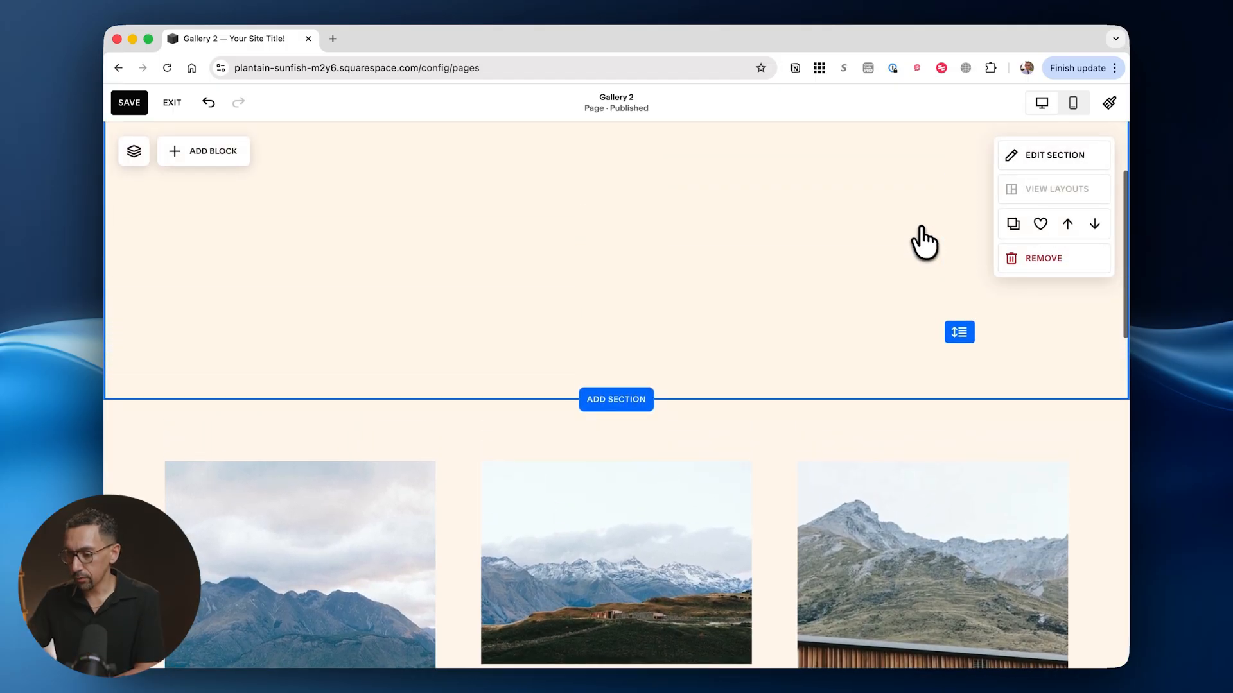
Open the gallery section's image manager, examine the bulk selection and per-image description and link options, and close it.
{"action": "scroll", "coordinate": [845, 242], "scroll_direction": "up", "scroll_amount": 1}
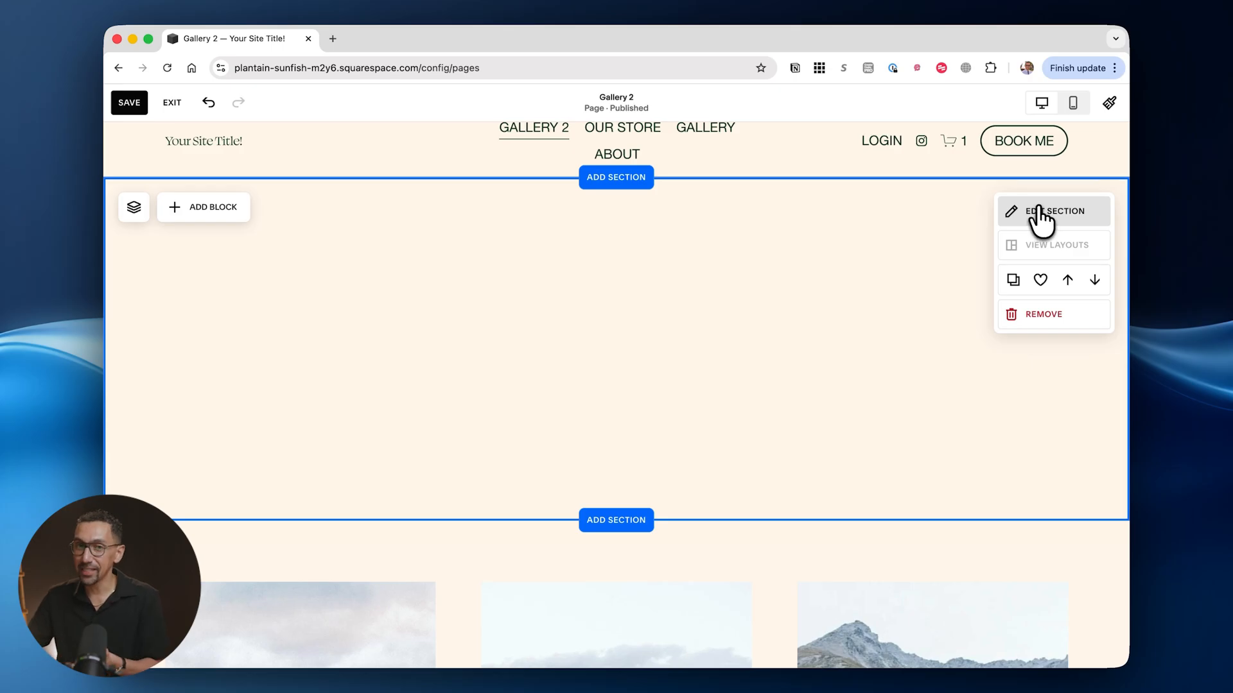
{"action": "scroll", "coordinate": [1038, 212], "scroll_direction": "down", "scroll_amount": 5}
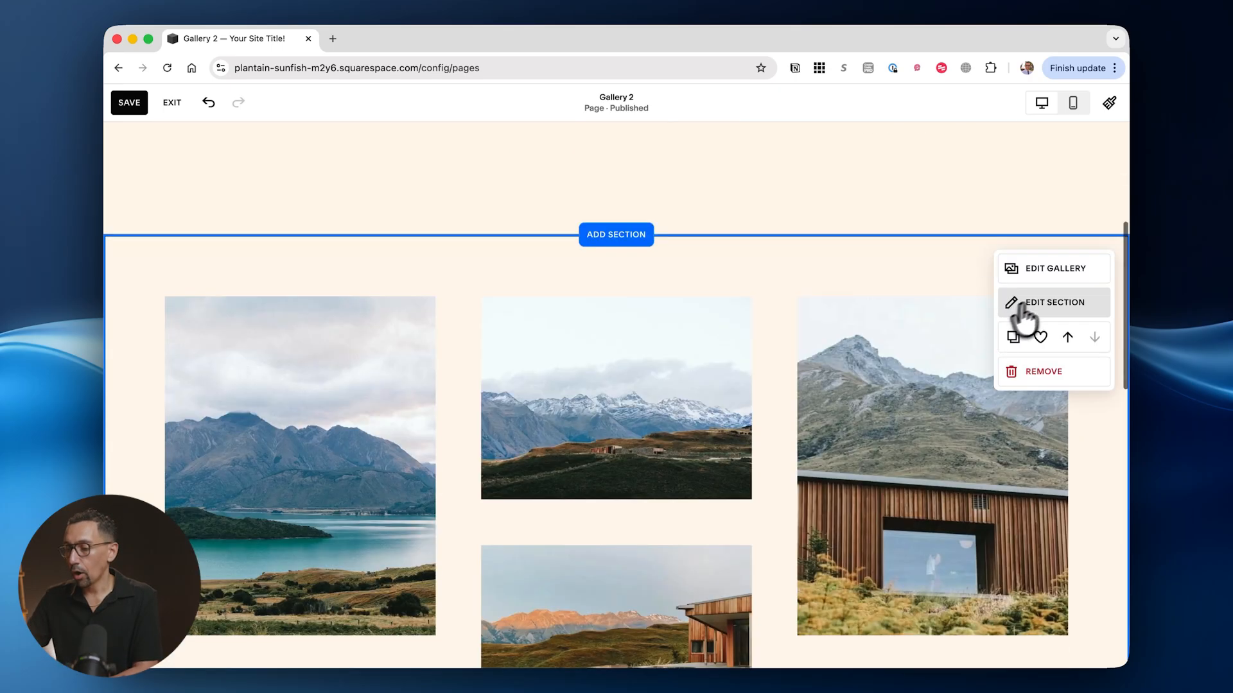
{"action": "left_click", "coordinate": [1056, 269]}
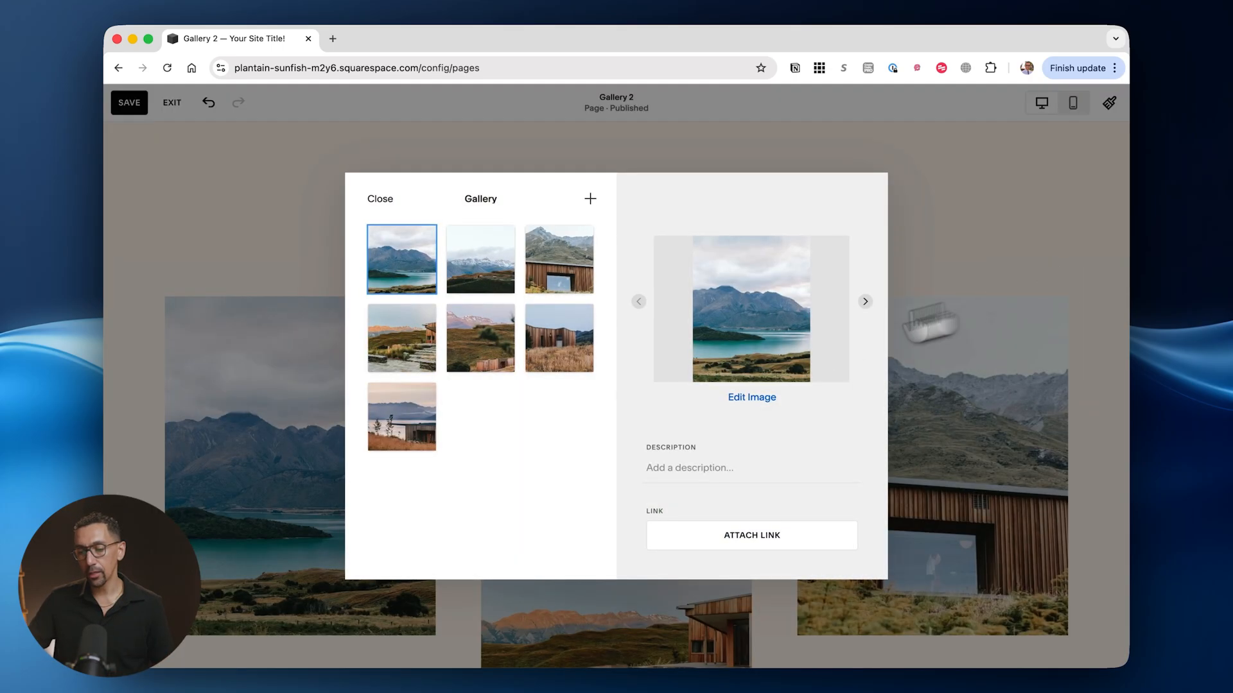
{"action": "left_click", "coordinate": [414, 418], "text": "shift"}
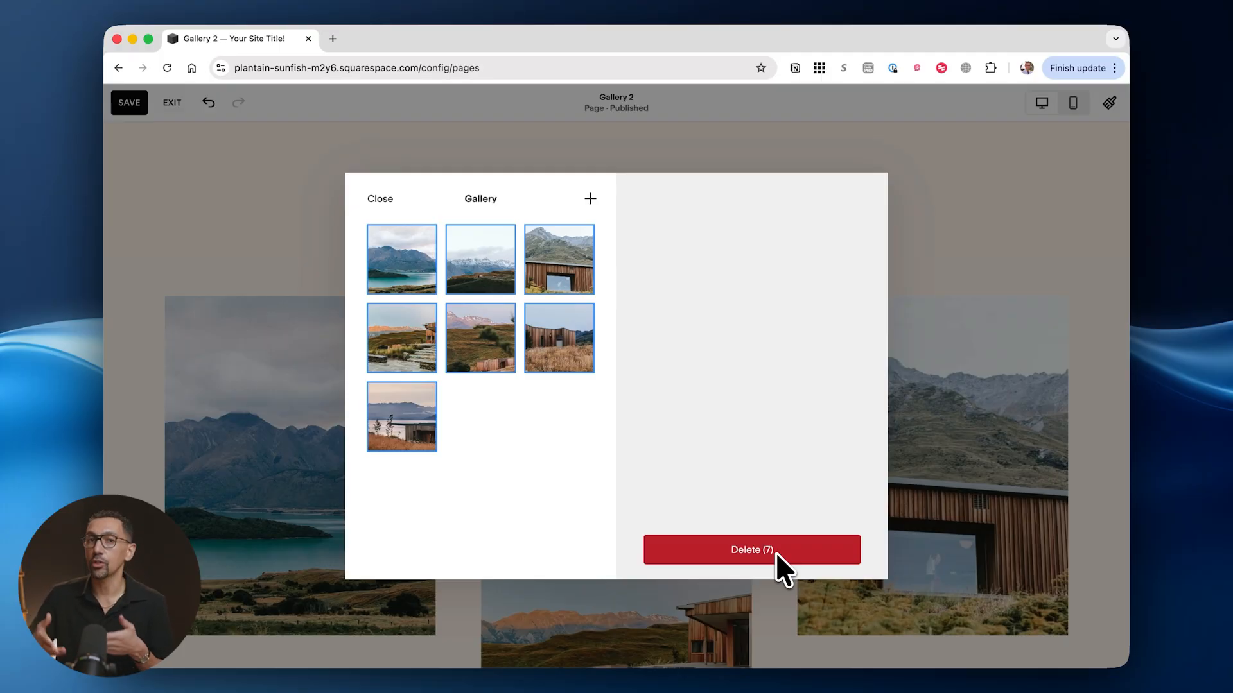
{"action": "left_click", "coordinate": [481, 333]}
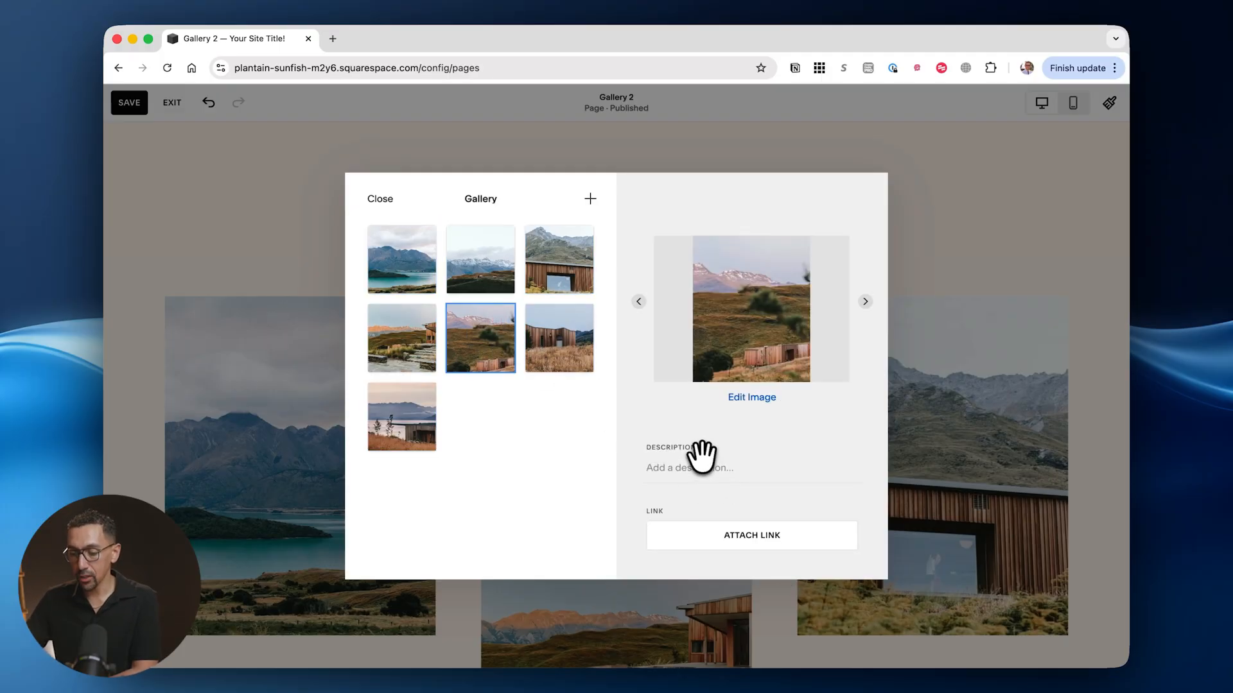
{"action": "left_click", "coordinate": [687, 476]}
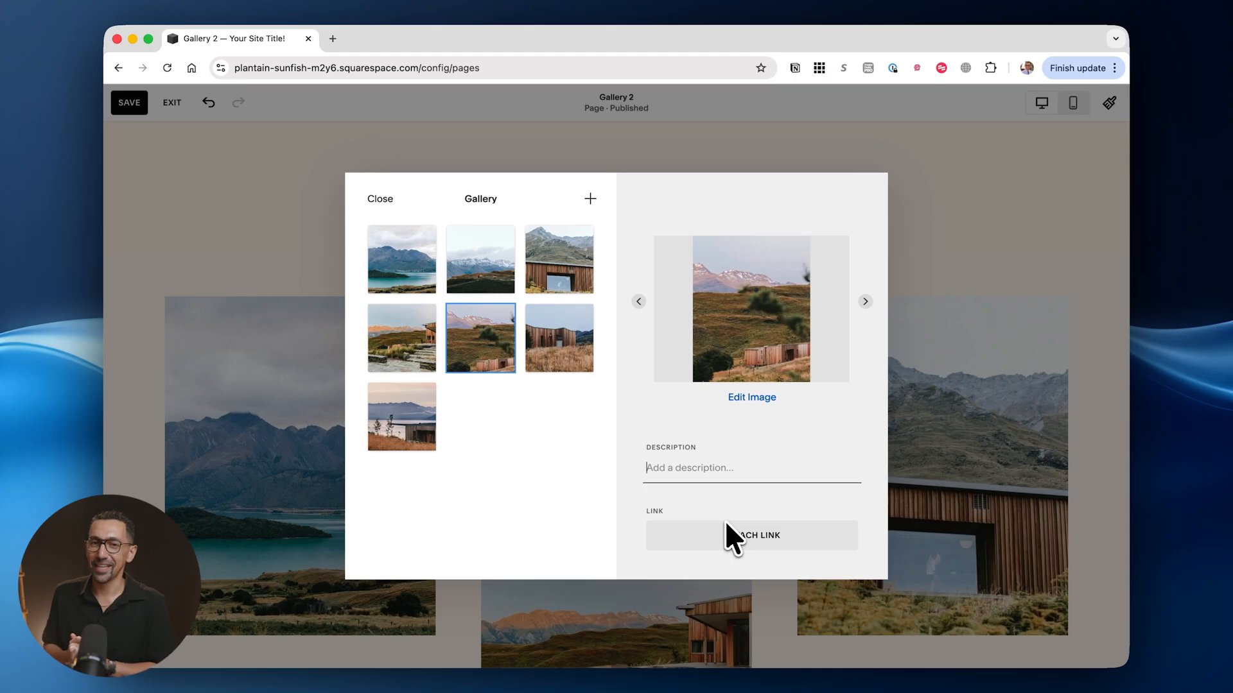
{"action": "left_click", "coordinate": [949, 384]}
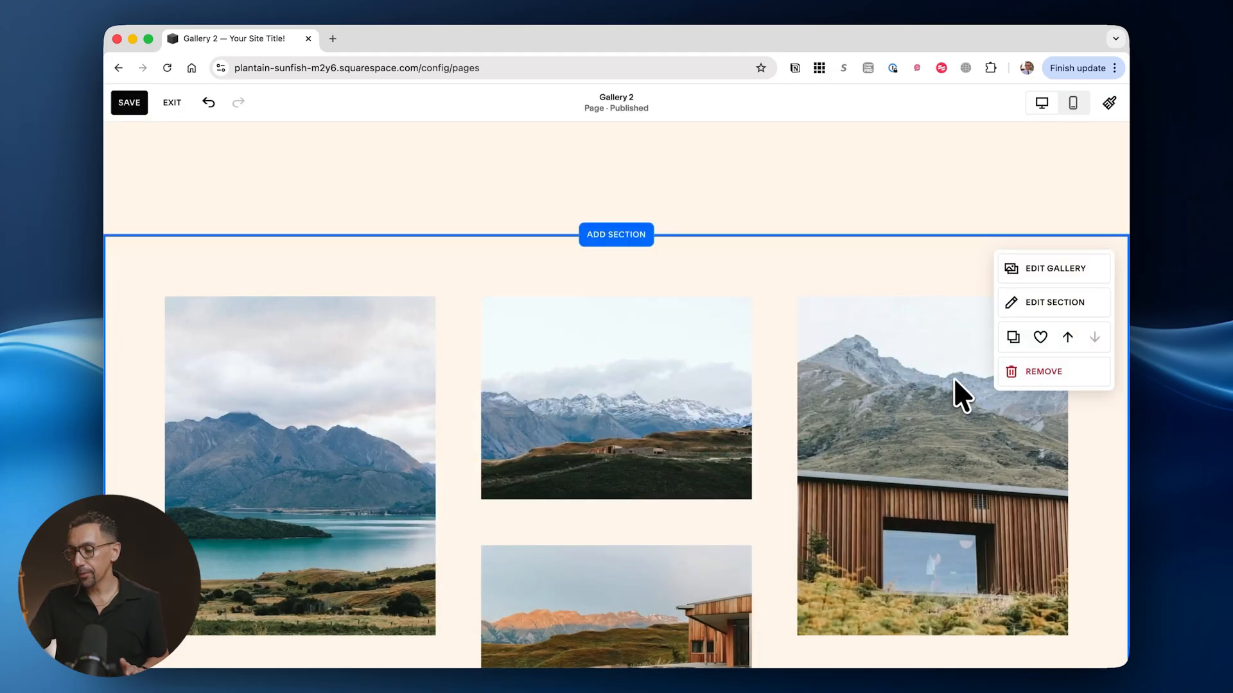
Open the gallery section's settings, review the available gallery types, and try Slideshow: Simple.
{"action": "left_click", "coordinate": [1057, 302]}
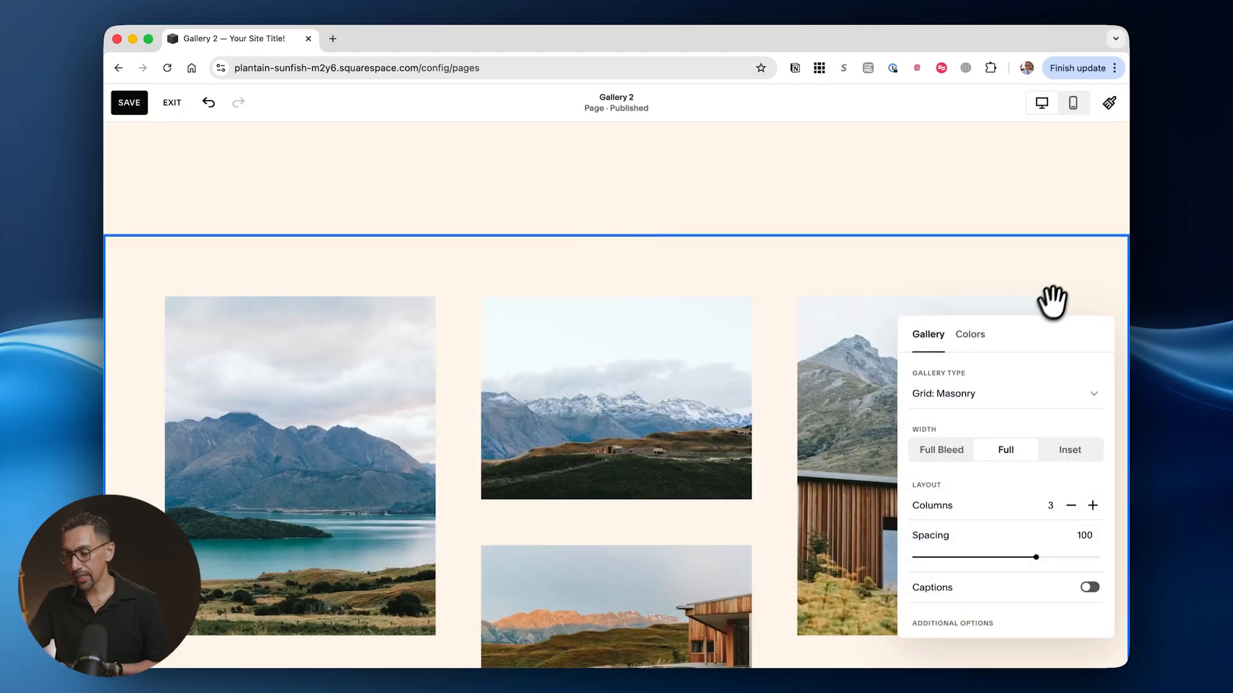
{"action": "left_click_drag", "start_coordinate": [1043, 333], "coordinate": [1019, 297]}
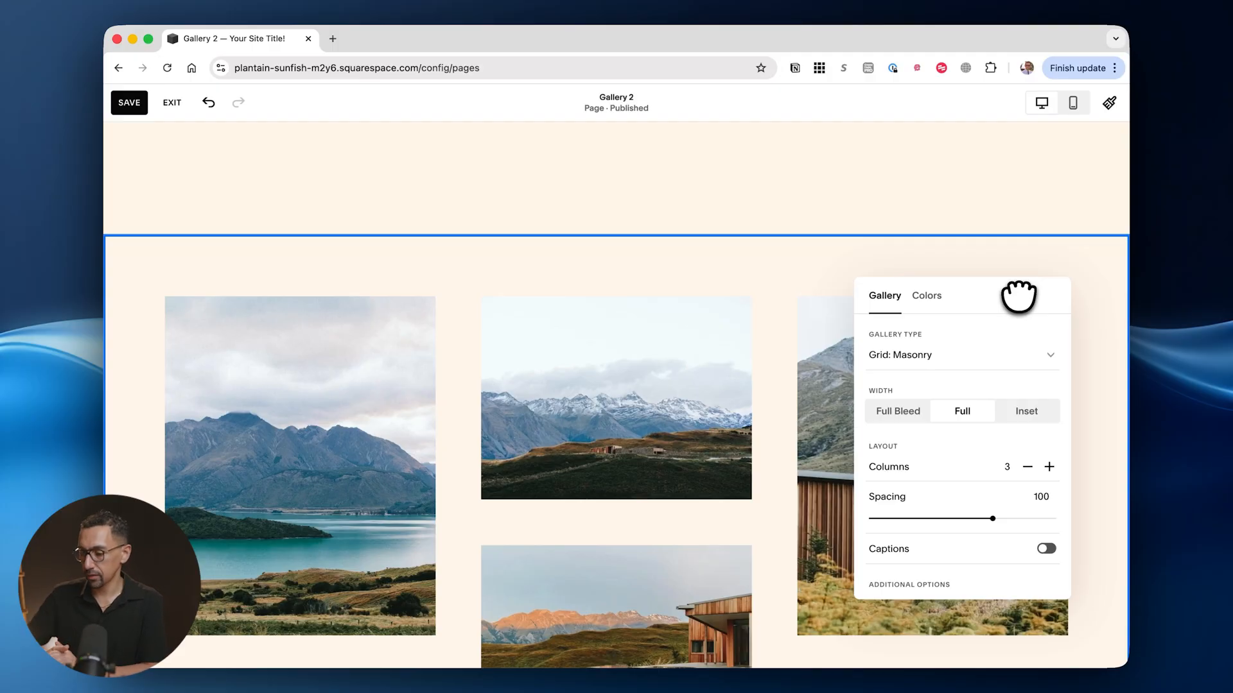
{"action": "left_click", "coordinate": [920, 359]}
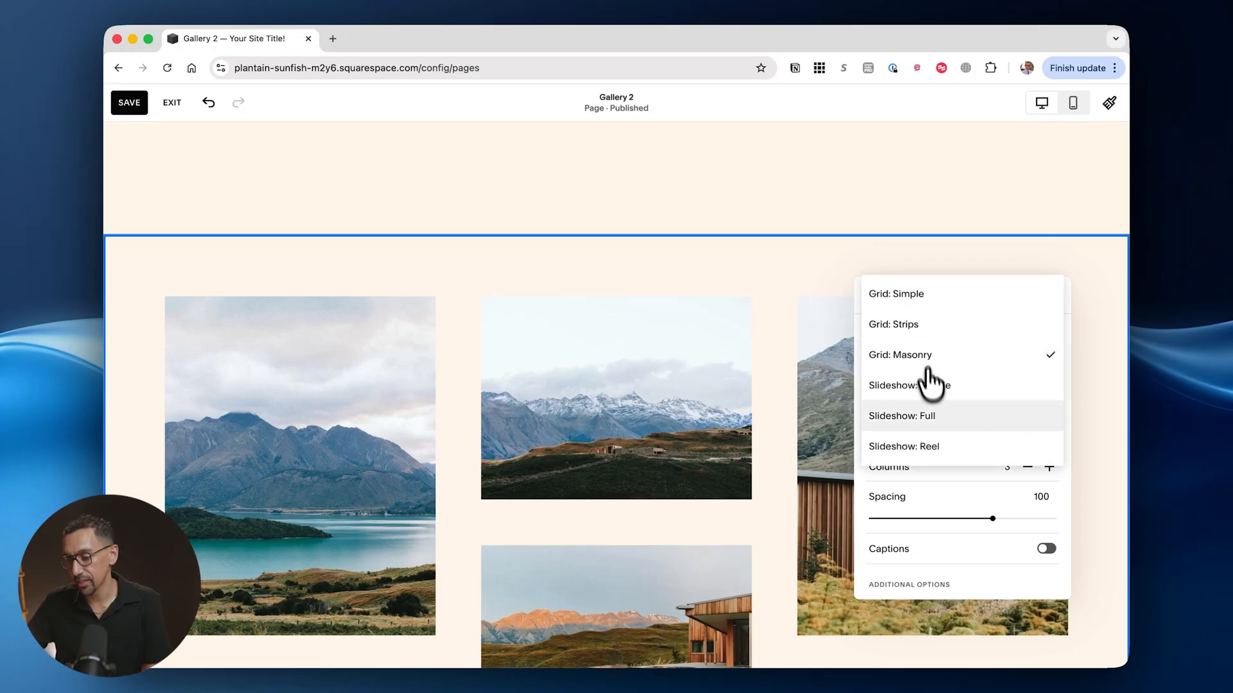
{"action": "left_click", "coordinate": [864, 486]}
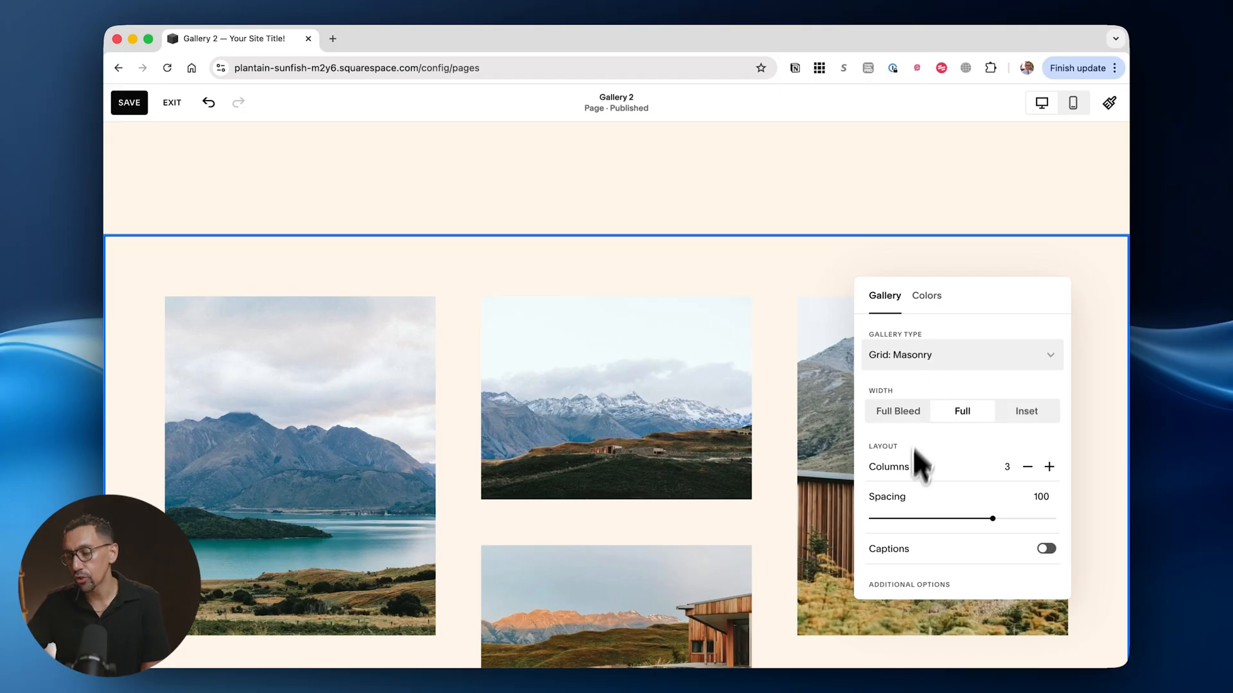
{"action": "left_click", "coordinate": [924, 362]}
{"action": "left_click", "coordinate": [926, 385]}
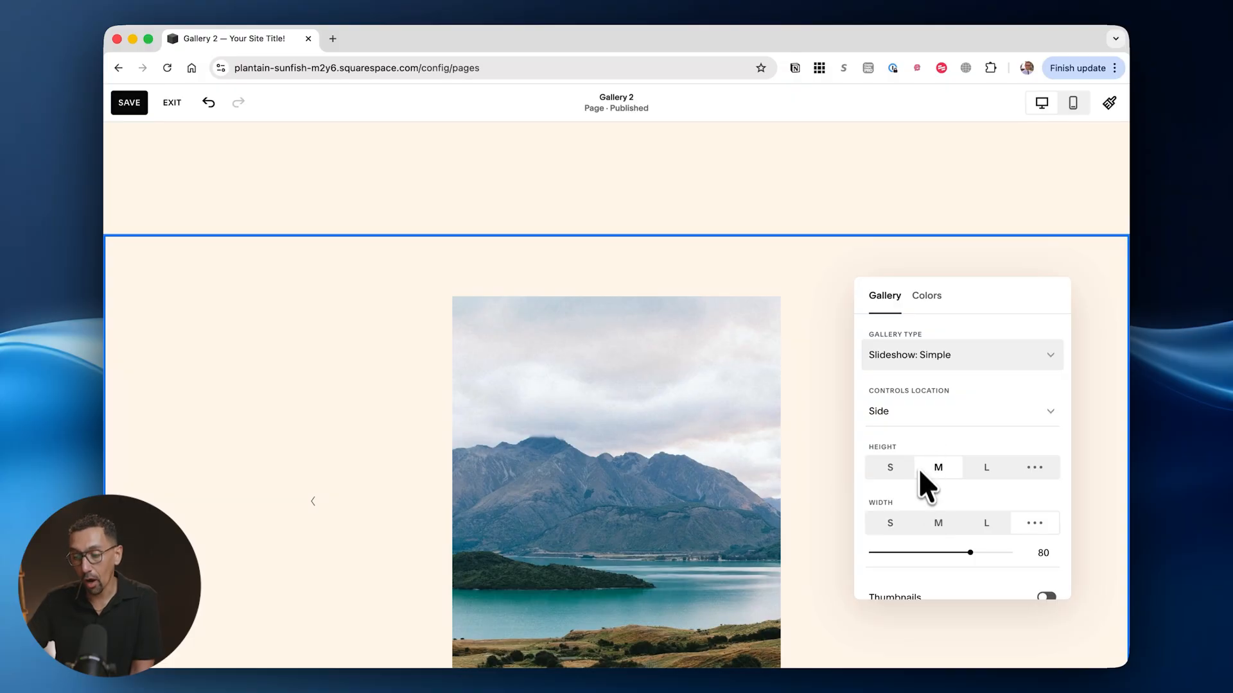
Try the Grid: Strips gallery type and compare the Full Bleed, Full and Inset widths, ending on Inset.
{"action": "left_click", "coordinate": [928, 355]}
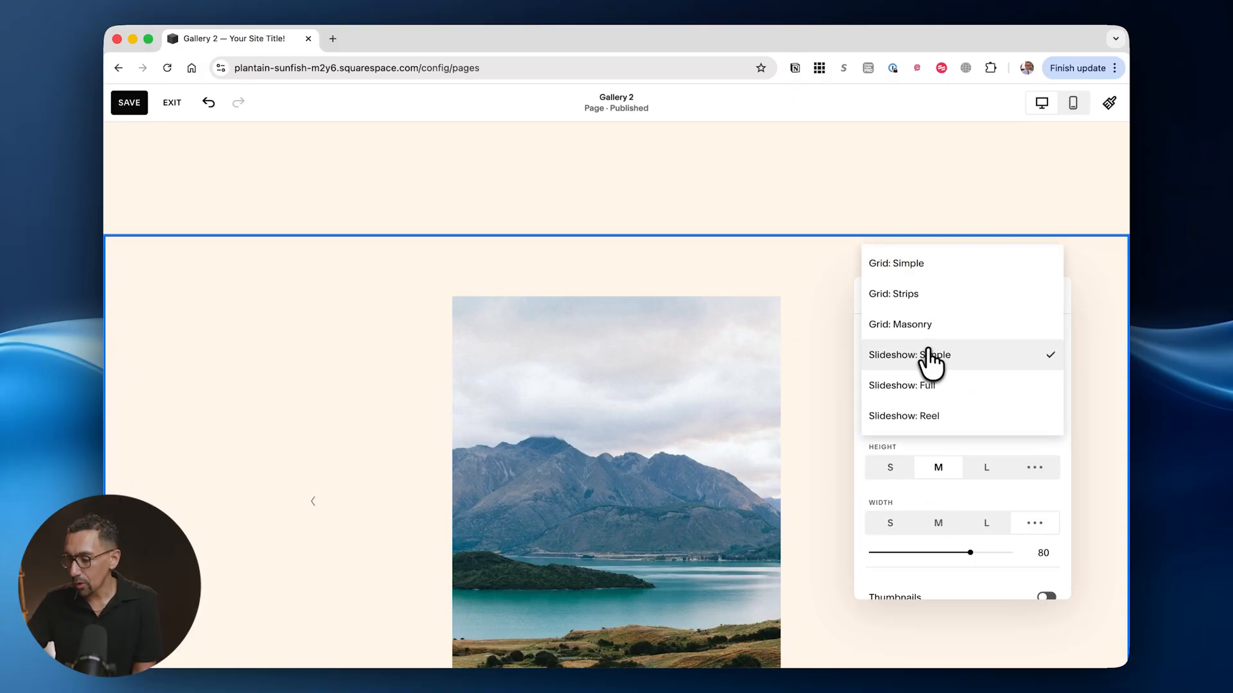
{"action": "left_click", "coordinate": [922, 296]}
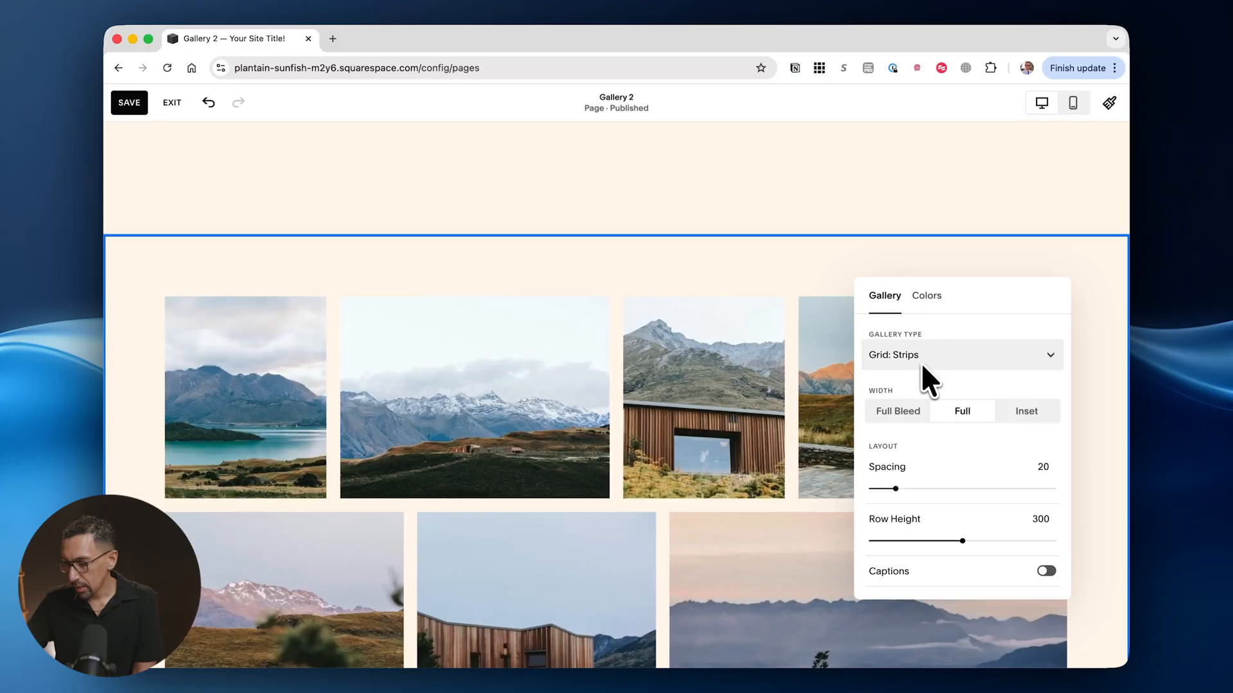
{"action": "left_click", "coordinate": [894, 413]}
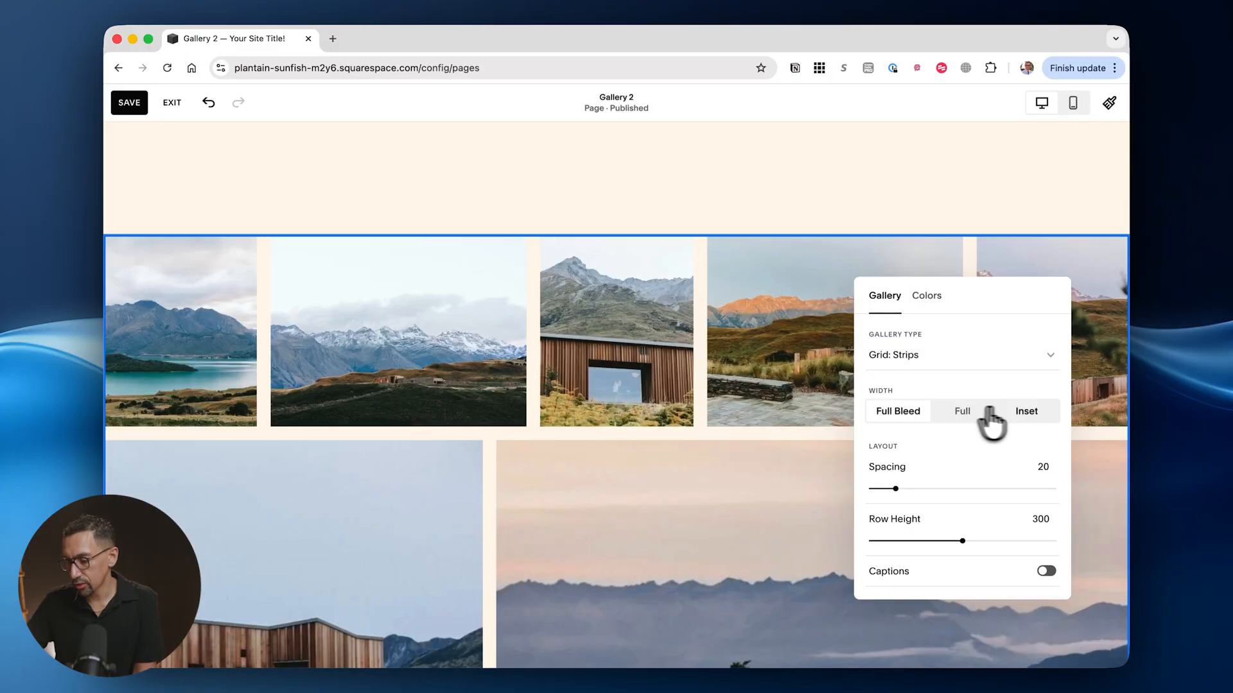
{"action": "left_click", "coordinate": [1013, 411]}
{"action": "left_click", "coordinate": [970, 413]}
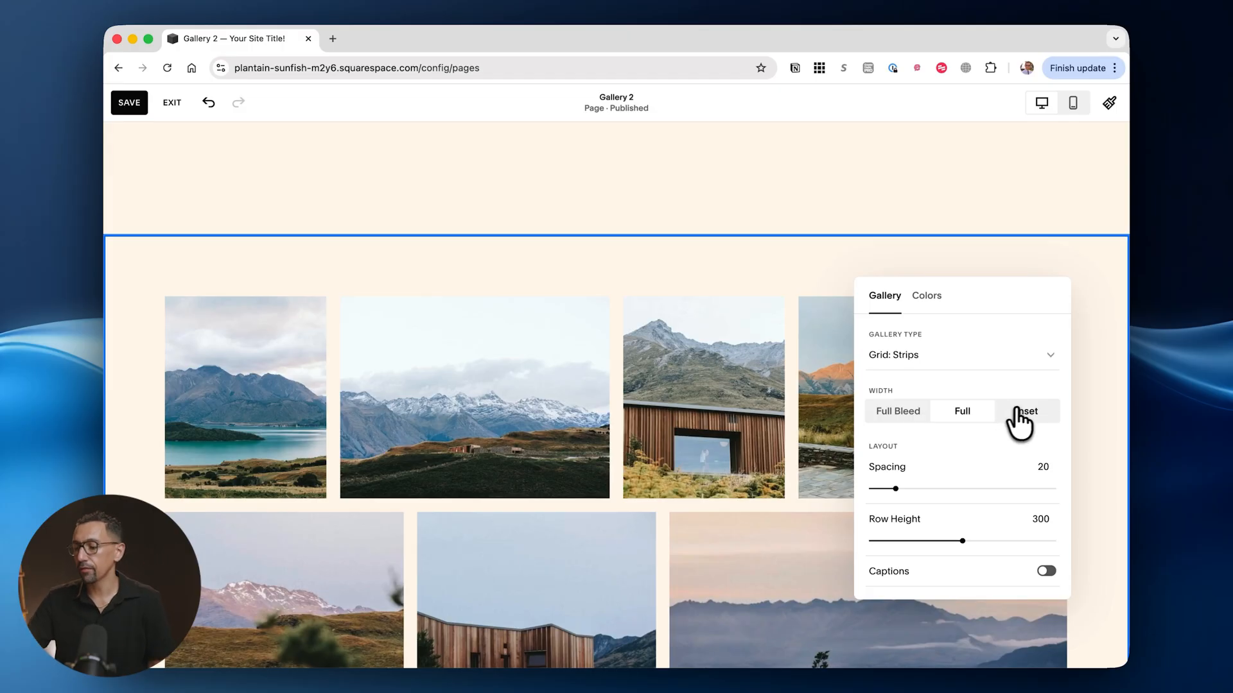
{"action": "left_click", "coordinate": [1006, 413]}
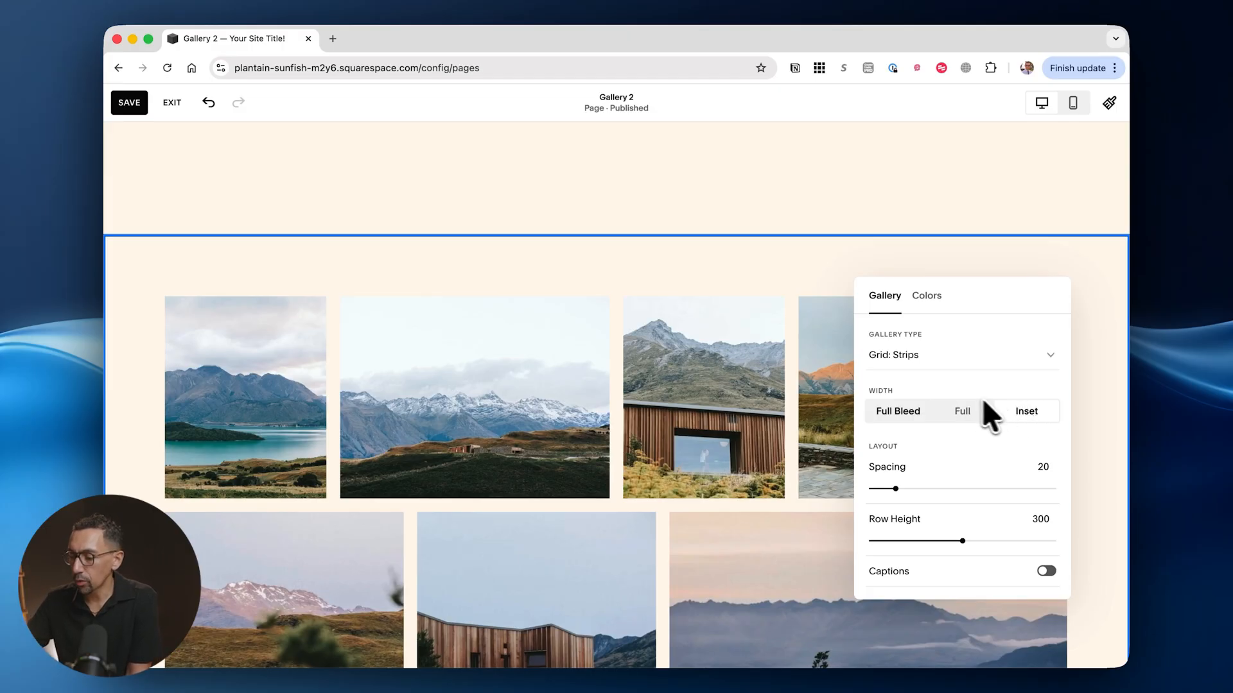
Try slightly larger image spacing and row height for the strips grid, and point out the Lightbox option.
{"action": "scroll", "coordinate": [995, 408], "scroll_direction": "down", "scroll_amount": 3}
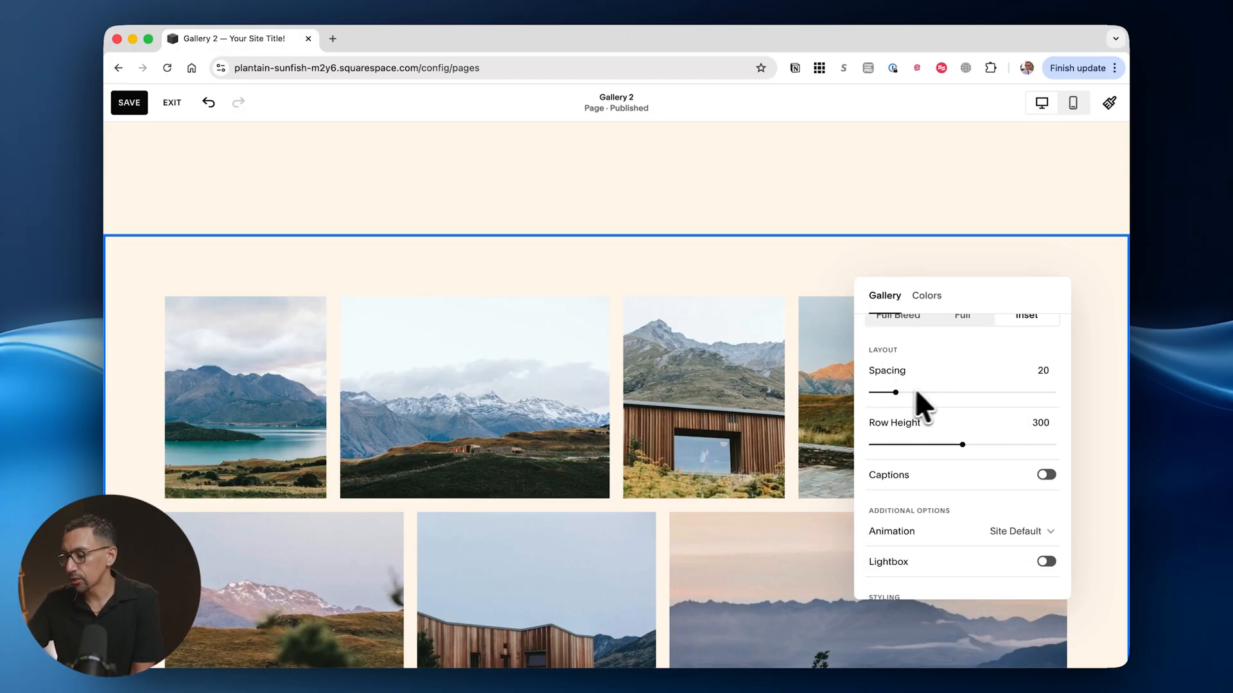
{"action": "mouse_move", "coordinate": [895, 392]}
{"action": "left_mouse_down"}
{"action": "mouse_move", "coordinate": [999, 392]}
{"action": "mouse_move", "coordinate": [904, 393]}
{"action": "left_mouse_up"}
{"action": "mouse_move", "coordinate": [960, 443]}
{"action": "left_mouse_down"}
{"action": "mouse_move", "coordinate": [1045, 443]}
{"action": "mouse_move", "coordinate": [888, 446]}
{"action": "mouse_move", "coordinate": [964, 448]}
{"action": "left_mouse_up"}
{"action": "scroll", "coordinate": [963, 447], "scroll_direction": "down", "scroll_amount": 4}
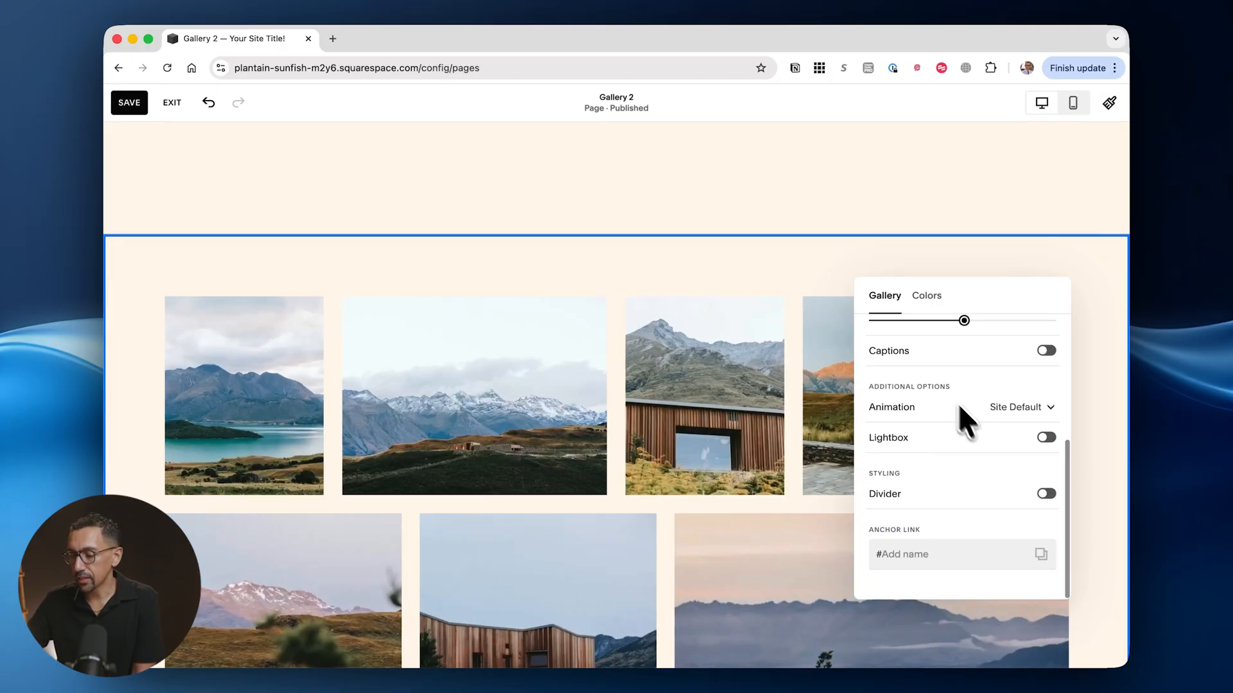
{"action": "left_click", "coordinate": [907, 441]}
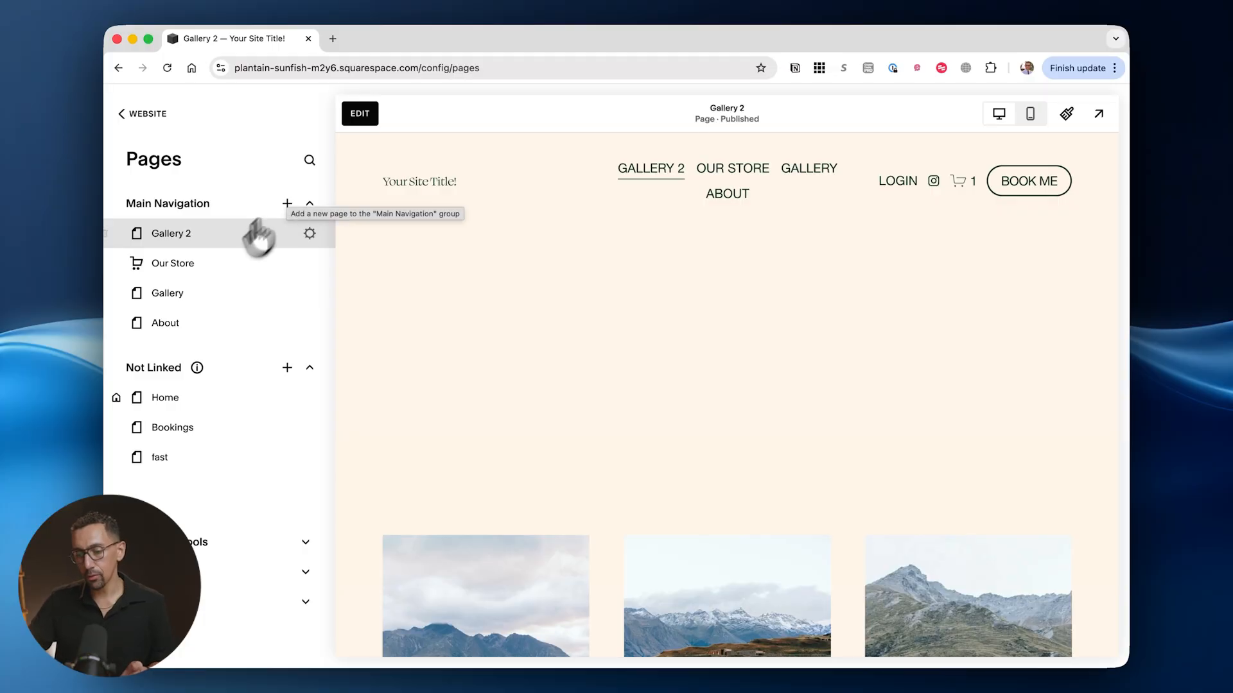
Open the existing Gallery page for editing and show the save destinations for its first section.
{"action": "left_click", "coordinate": [184, 296]}
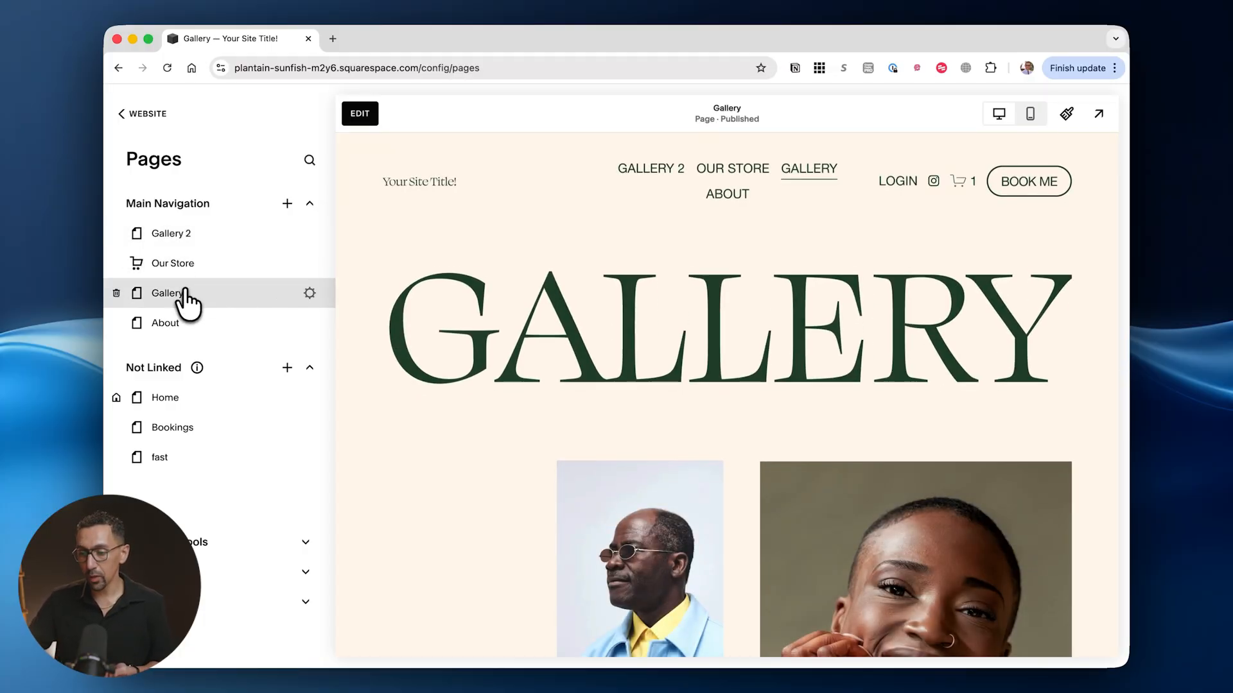
{"action": "left_click", "coordinate": [364, 115]}
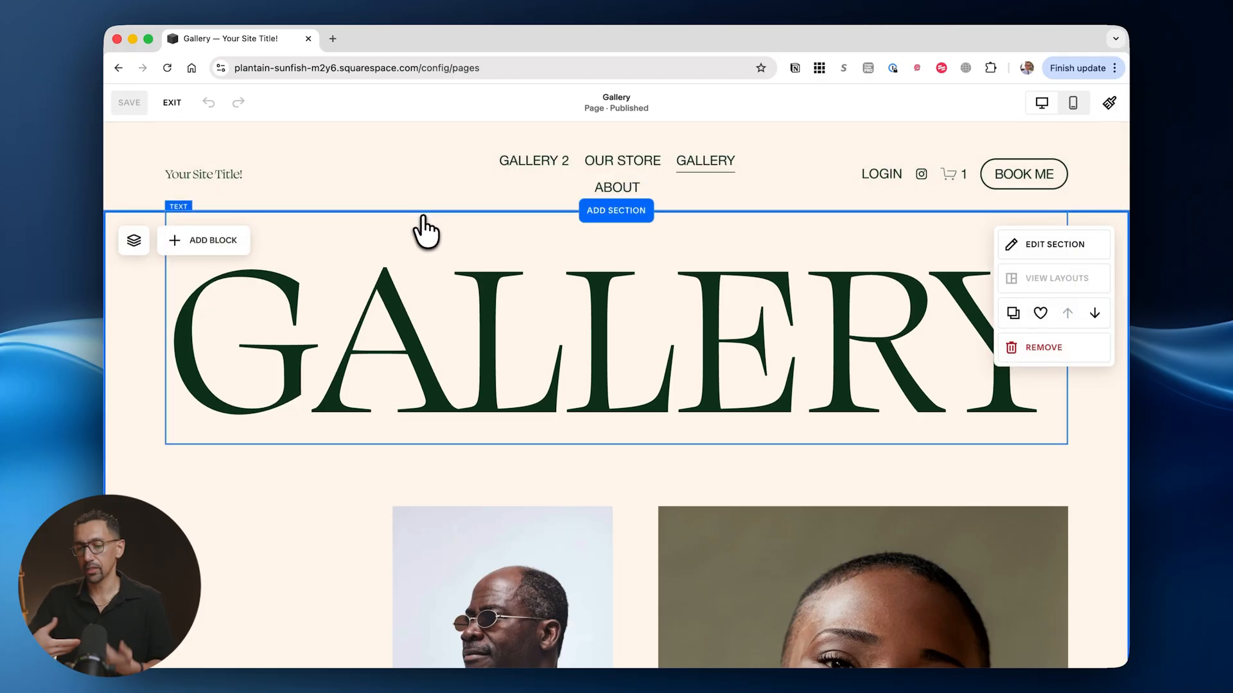
{"action": "scroll", "coordinate": [476, 297], "scroll_direction": "down", "scroll_amount": 5}
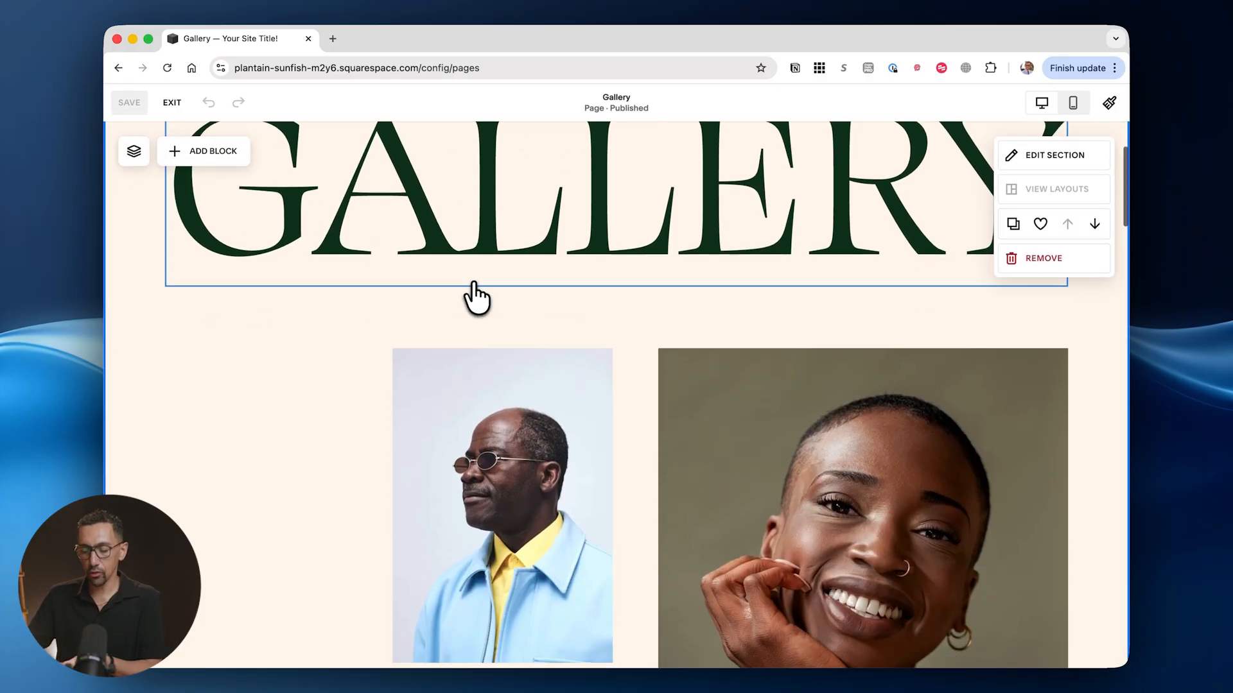
{"action": "scroll", "coordinate": [476, 296], "scroll_direction": "down", "scroll_amount": 2}
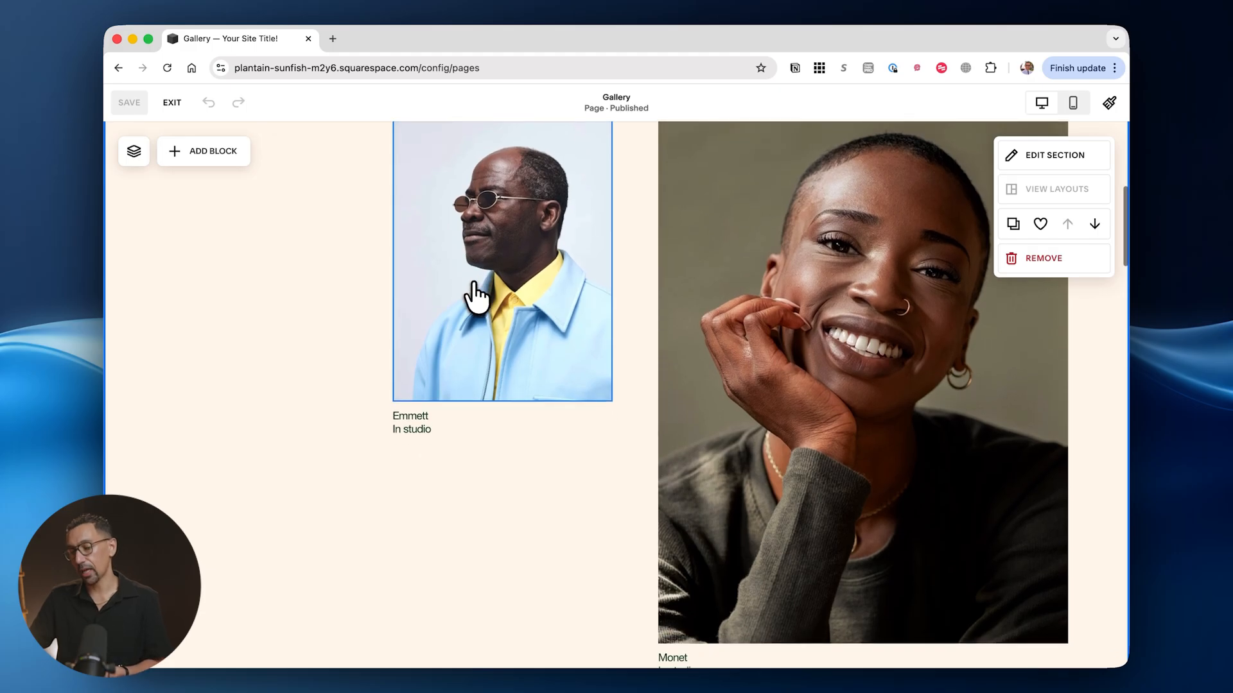
{"action": "scroll", "coordinate": [475, 297], "scroll_direction": "up", "scroll_amount": 5}
{"action": "scroll", "coordinate": [476, 297], "scroll_direction": "down", "scroll_amount": 1}
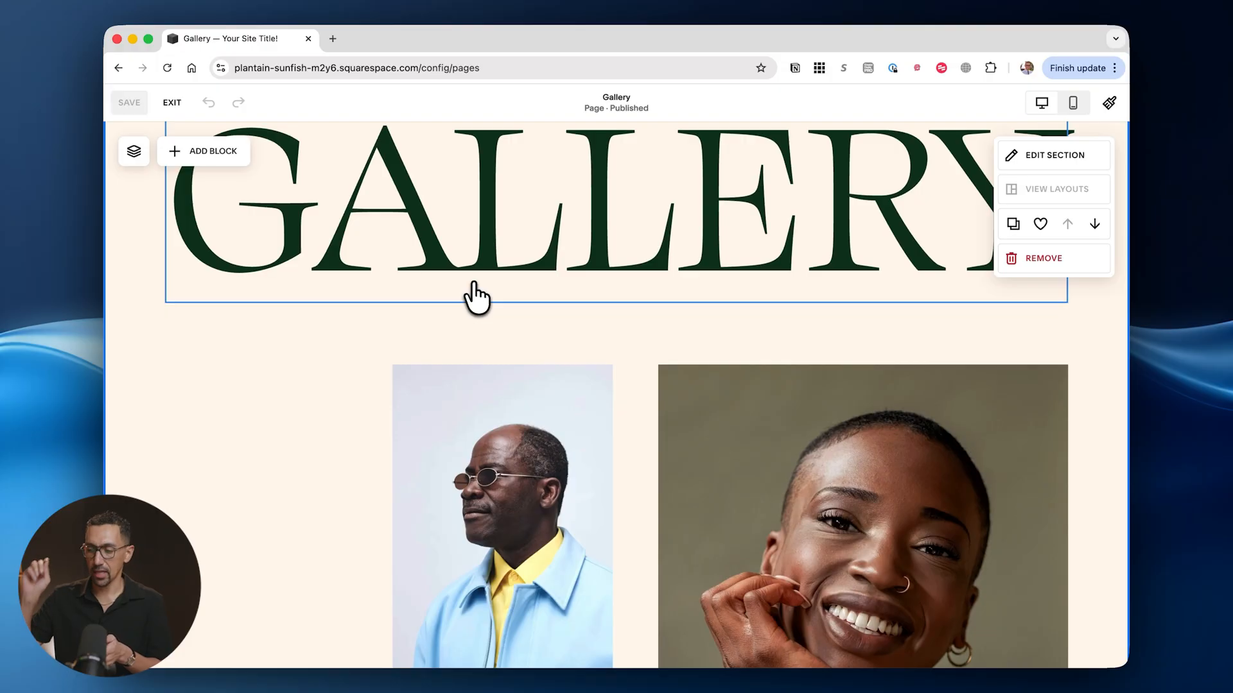
{"action": "left_click", "coordinate": [1039, 226]}
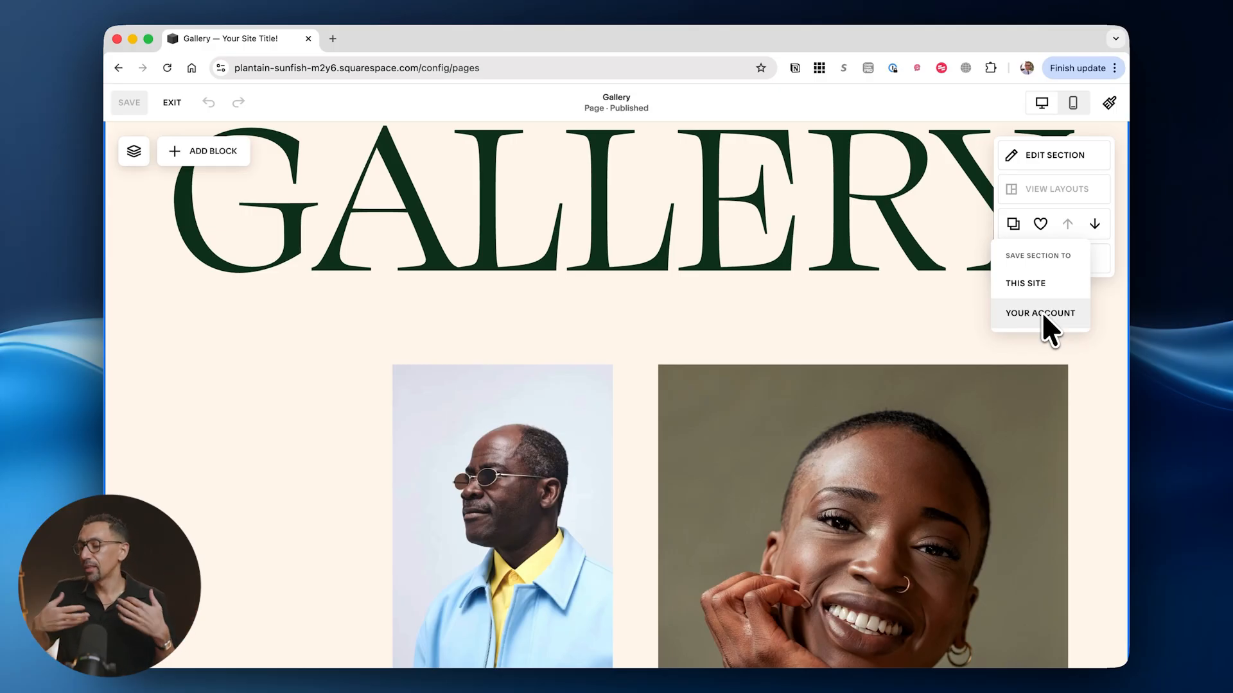
Examine how the image blocks and captions are arranged in the Gallery page's sections down to the footer.
{"action": "scroll", "coordinate": [602, 515], "scroll_direction": "down", "scroll_amount": 3}
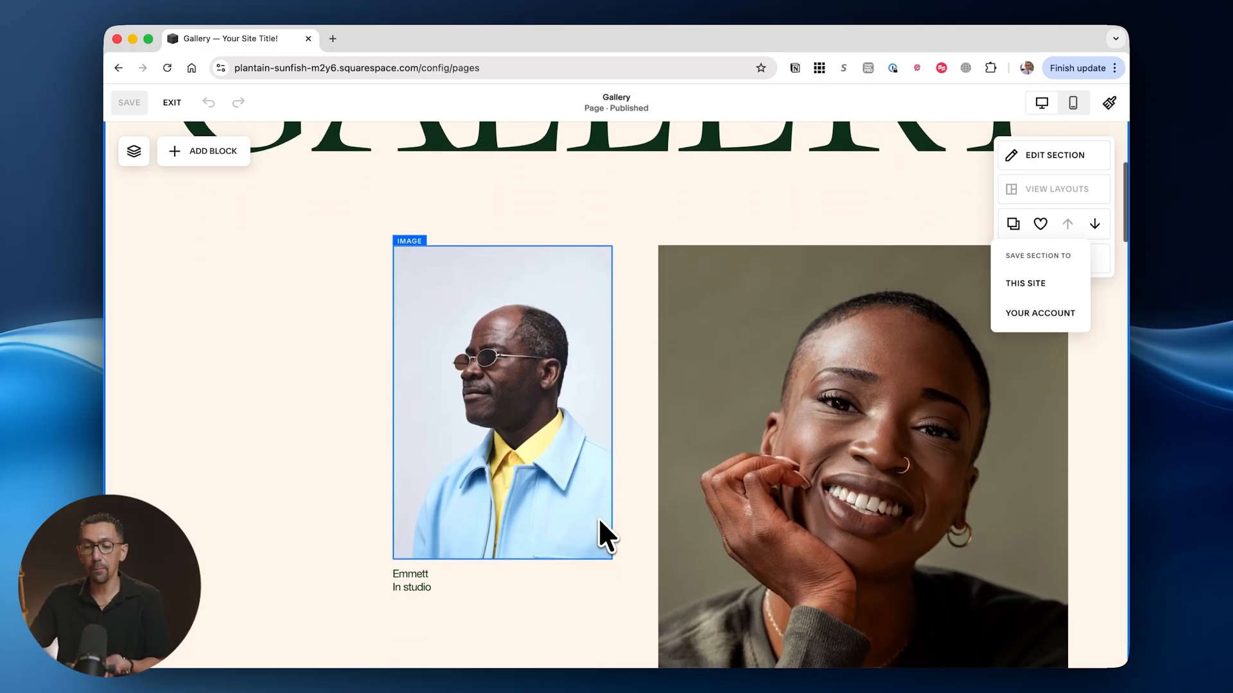
{"action": "scroll", "coordinate": [673, 440], "scroll_direction": "down", "scroll_amount": 3}
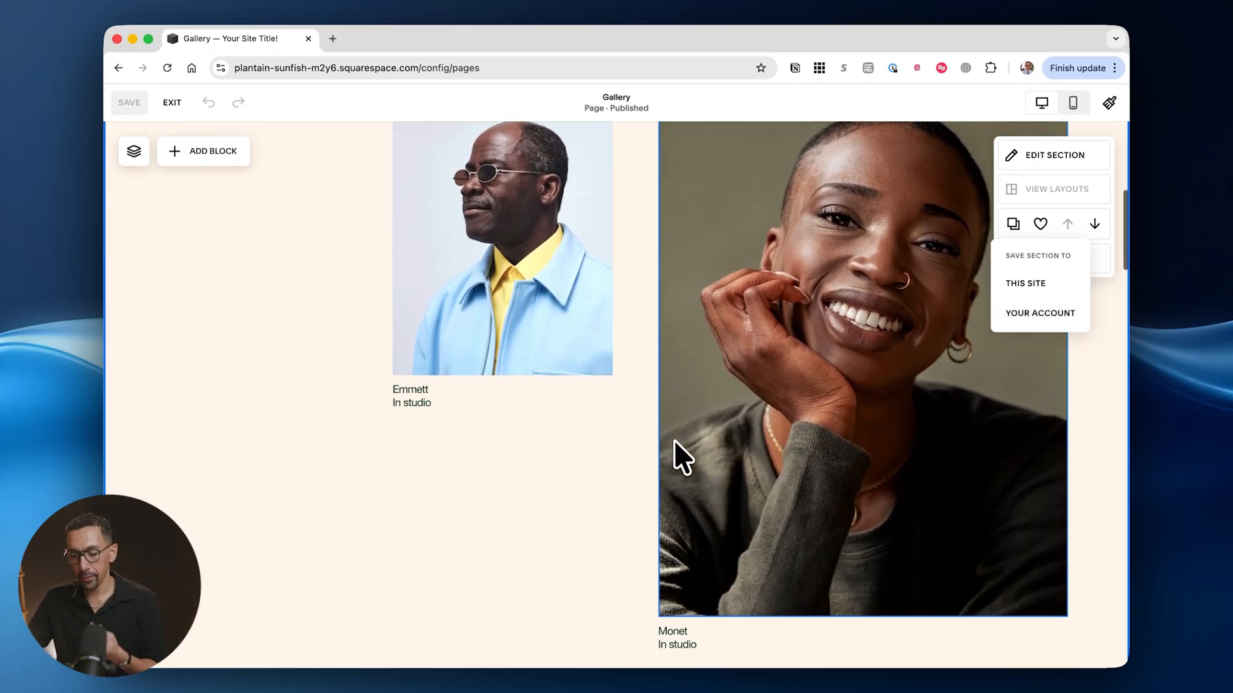
{"action": "scroll", "coordinate": [672, 440], "scroll_direction": "down", "scroll_amount": 6}
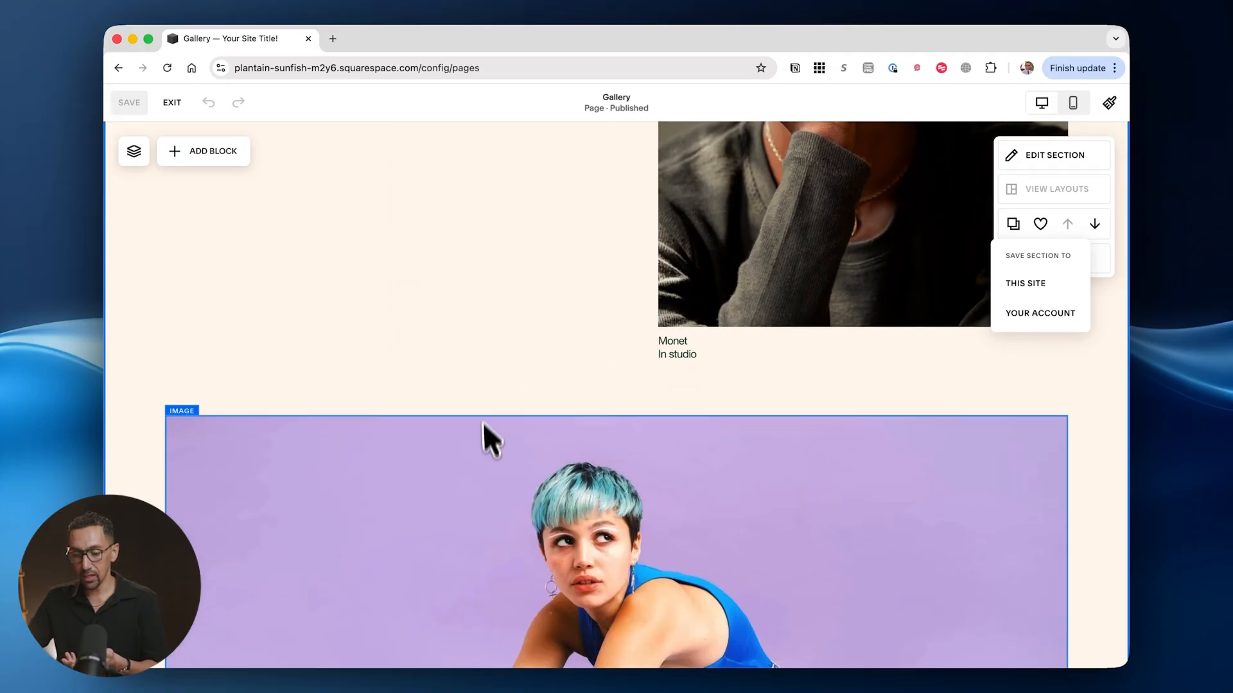
{"action": "scroll", "coordinate": [500, 464], "scroll_direction": "down", "scroll_amount": 5}
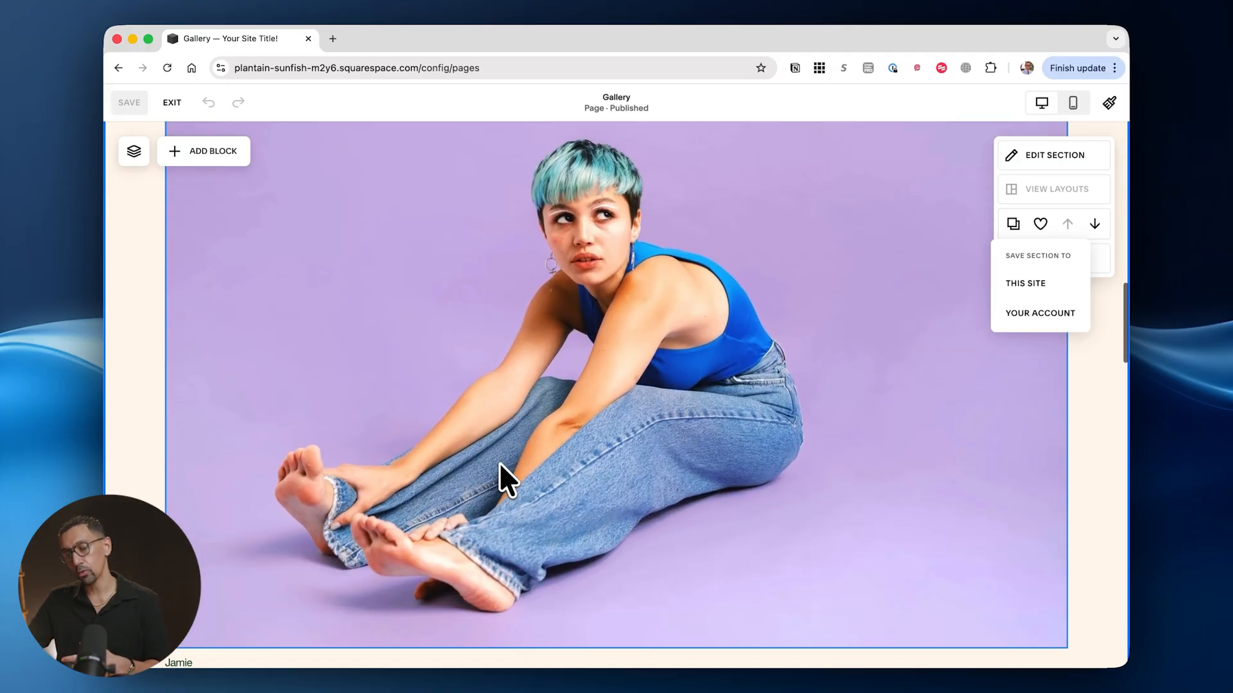
{"action": "scroll", "coordinate": [500, 463], "scroll_direction": "down", "scroll_amount": 3}
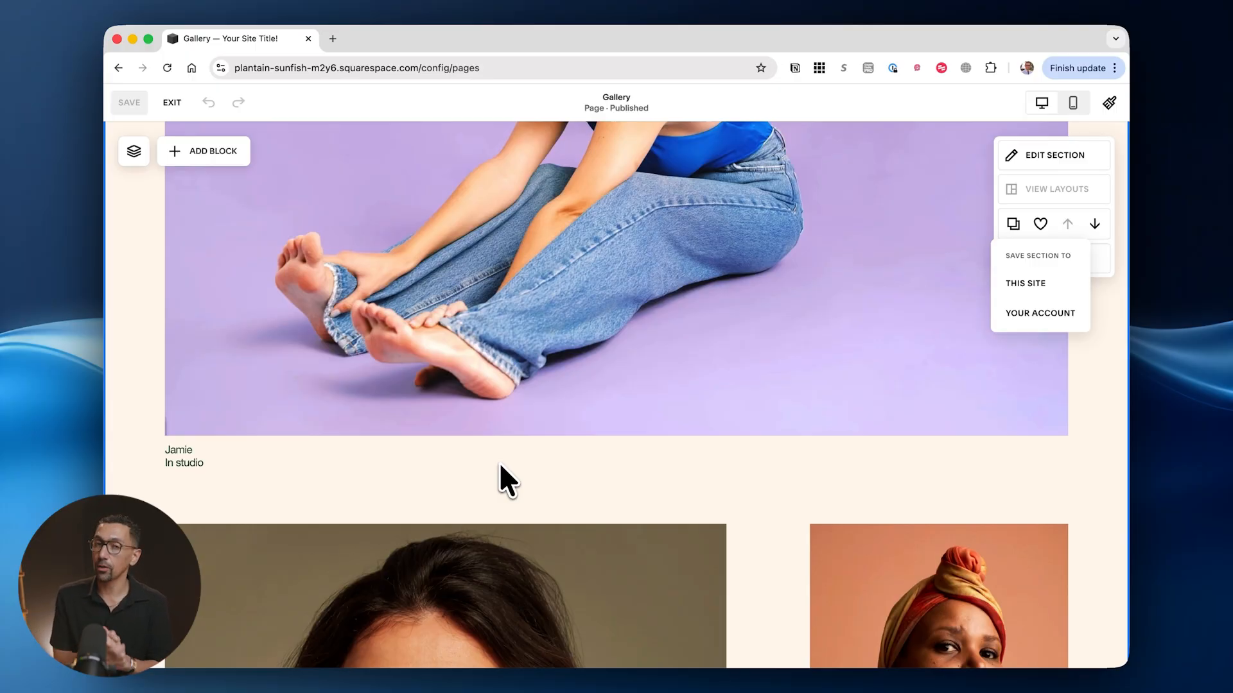
{"action": "scroll", "coordinate": [499, 466], "scroll_direction": "up", "scroll_amount": 1}
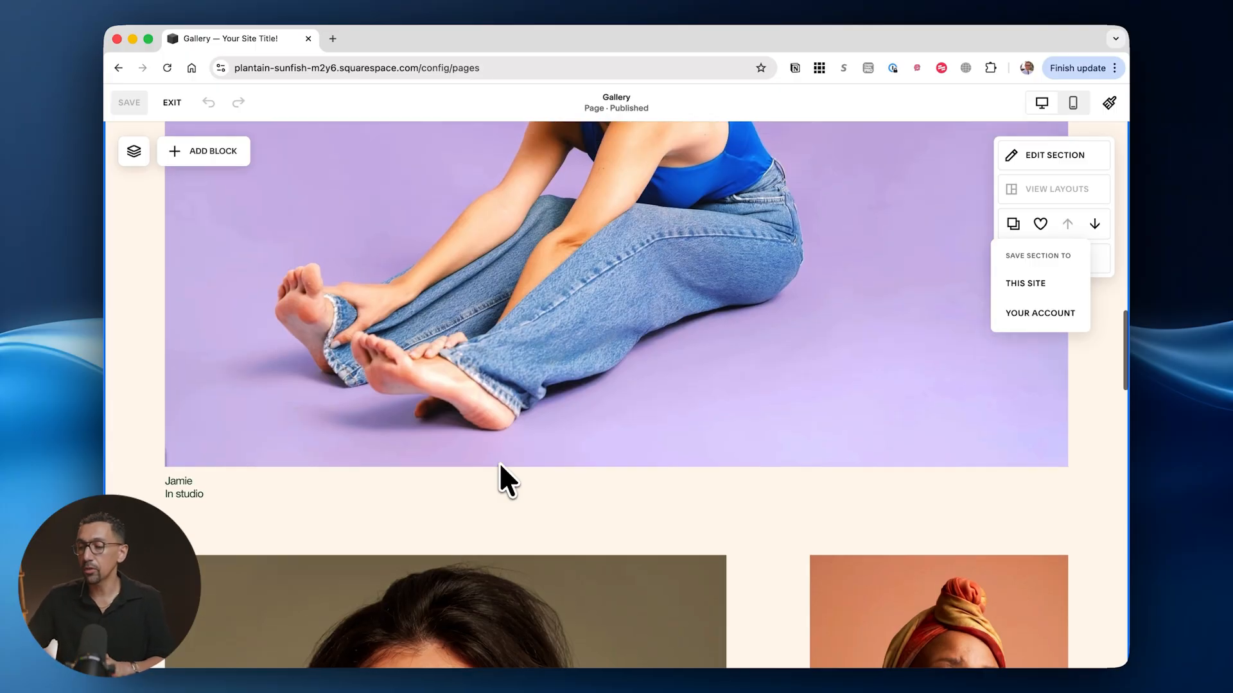
{"action": "scroll", "coordinate": [500, 466], "scroll_direction": "down", "scroll_amount": 10}
{"action": "scroll", "coordinate": [500, 466], "scroll_direction": "down", "scroll_amount": 10}
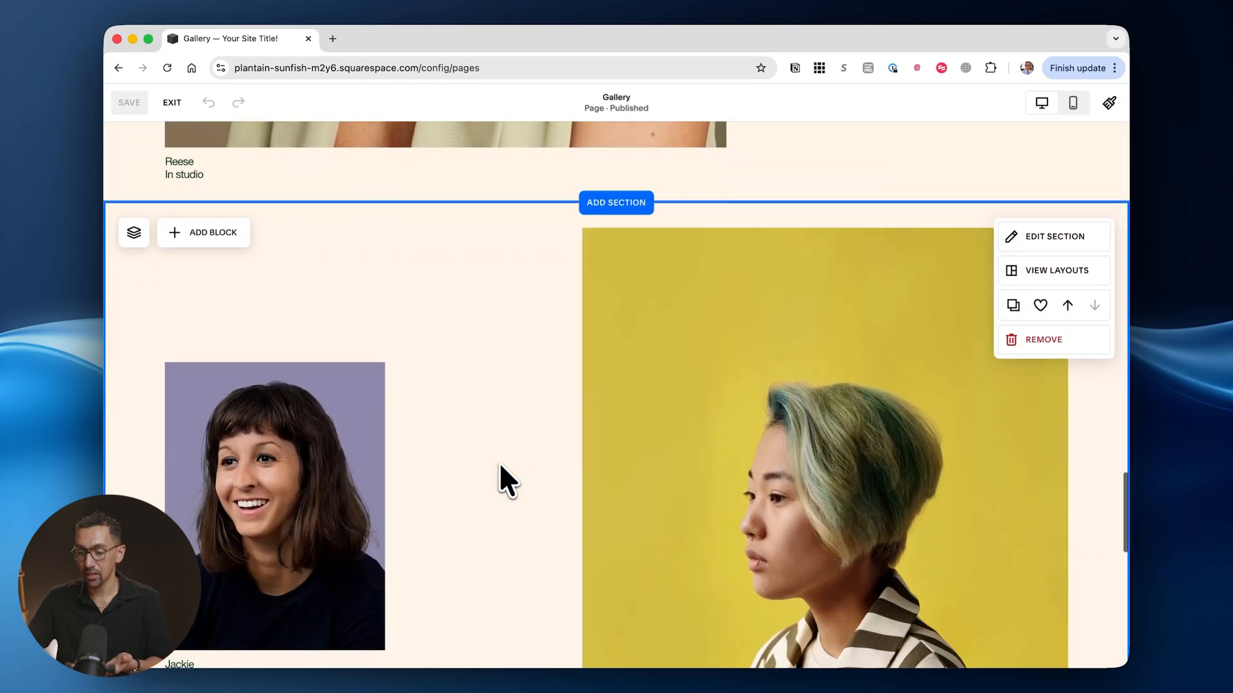
{"action": "scroll", "coordinate": [499, 461], "scroll_direction": "down", "scroll_amount": 3}
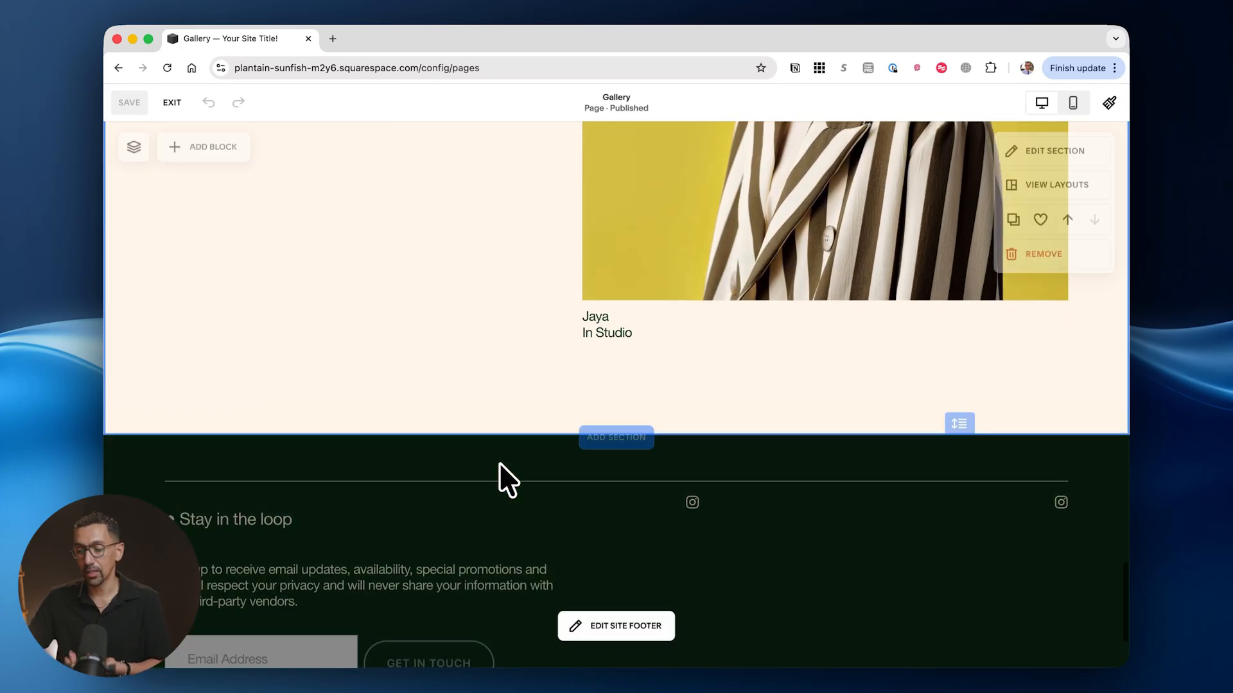
{"action": "scroll", "coordinate": [499, 461], "scroll_direction": "up", "scroll_amount": 5}
{"action": "scroll", "coordinate": [500, 465], "scroll_direction": "up", "scroll_amount": 5}
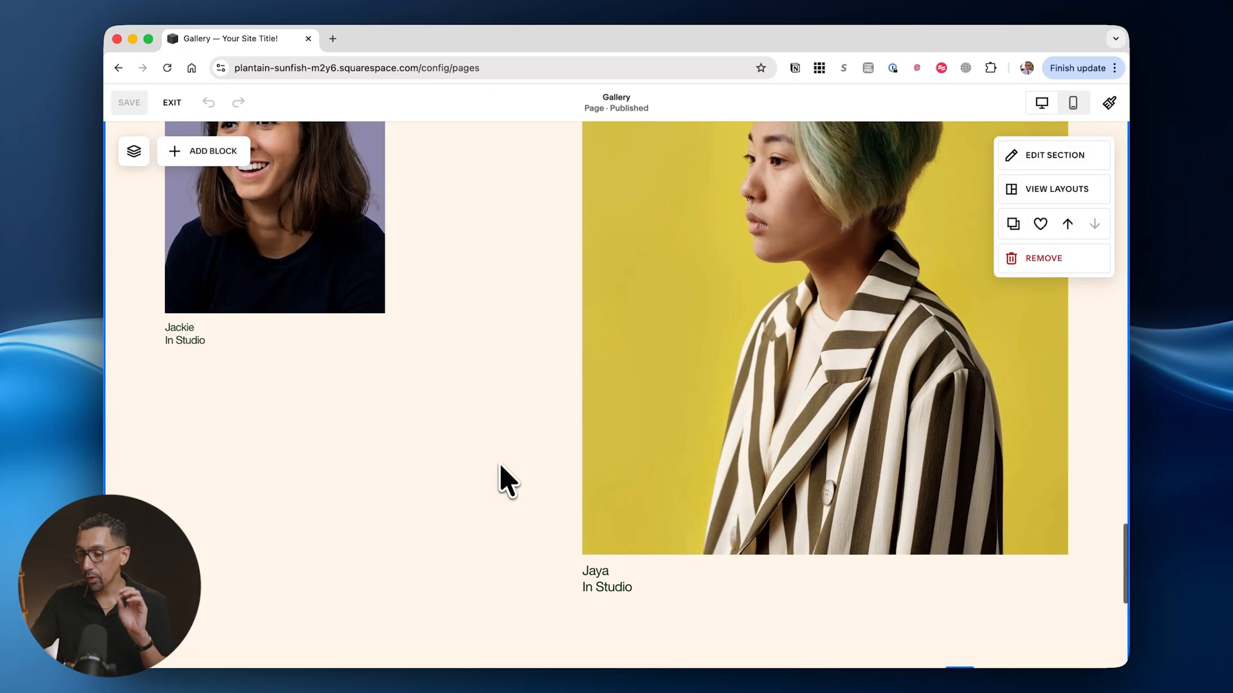
Reorder the page so the yellow-and-purple portrait section sits above the other portraits, with the GALLERY heading section at the very start.
{"action": "scroll", "coordinate": [499, 461], "scroll_direction": "up", "scroll_amount": 4}
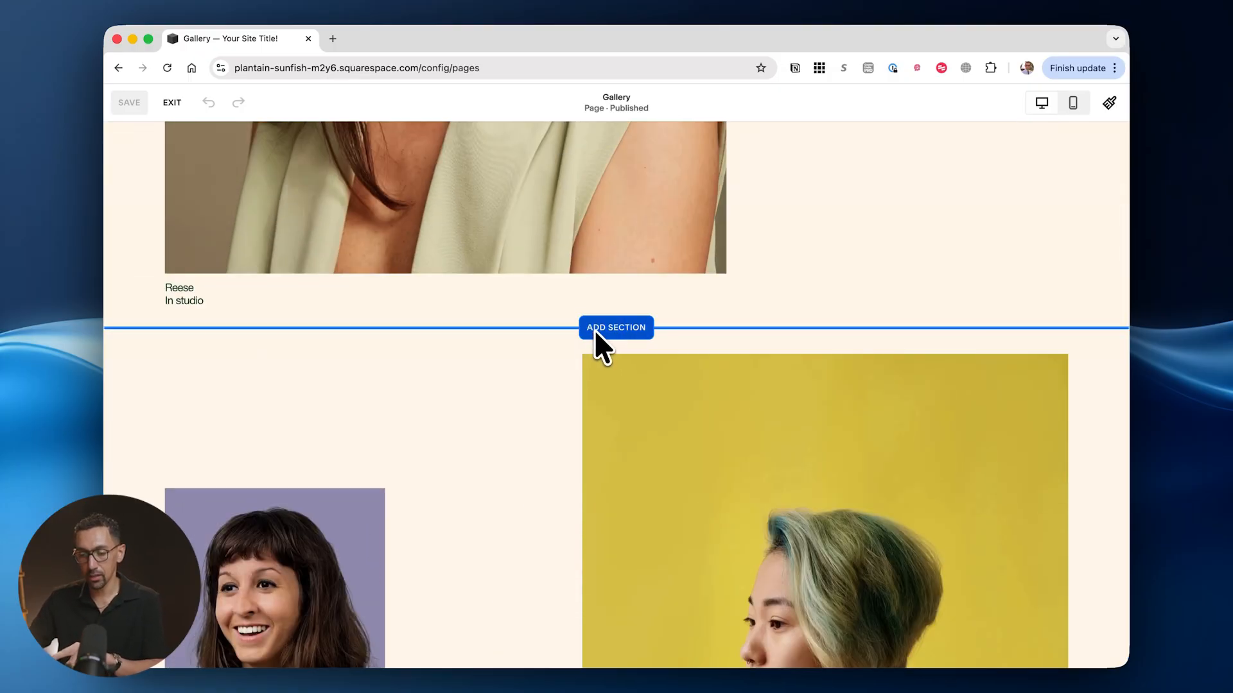
{"action": "mouse_move", "coordinate": [897, 385]}
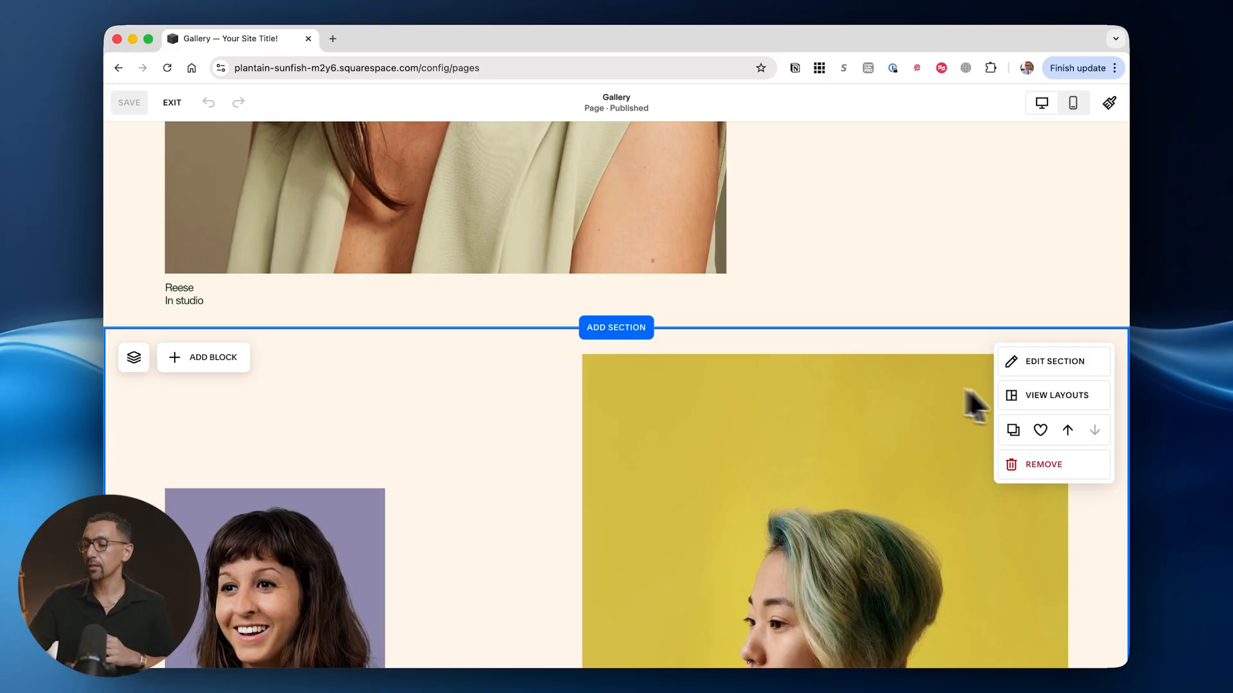
{"action": "left_click", "coordinate": [1068, 431]}
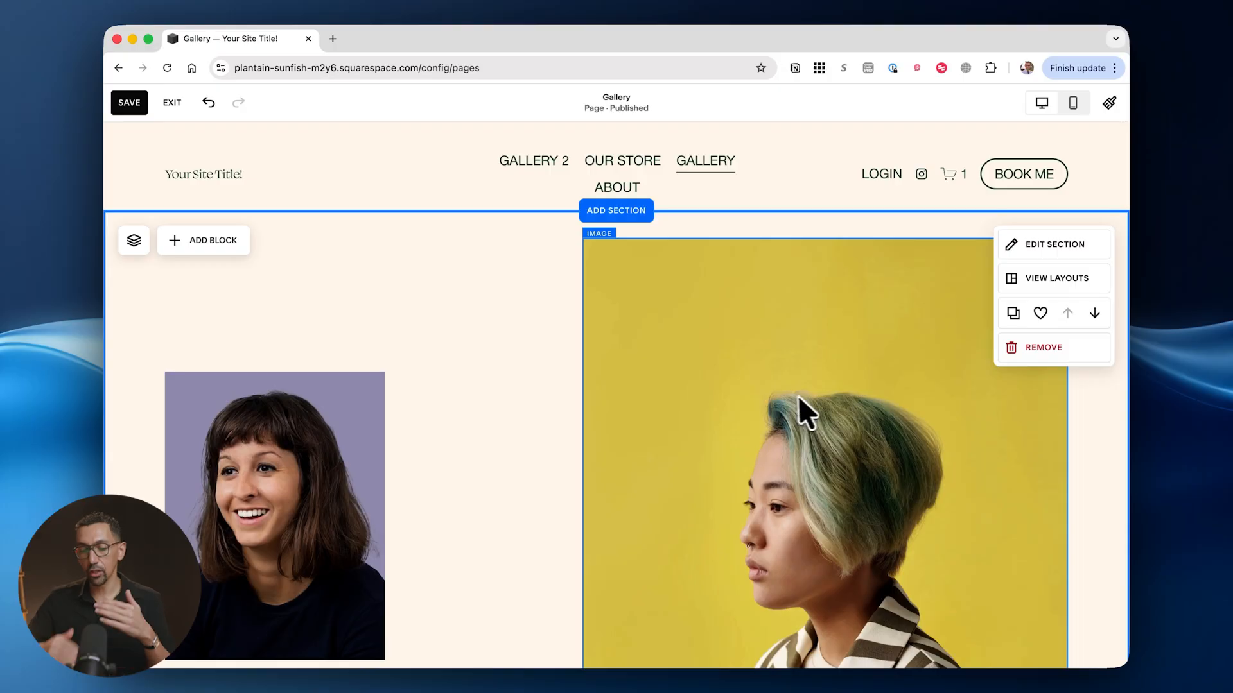
{"action": "scroll", "coordinate": [601, 352], "scroll_direction": "down", "scroll_amount": 10}
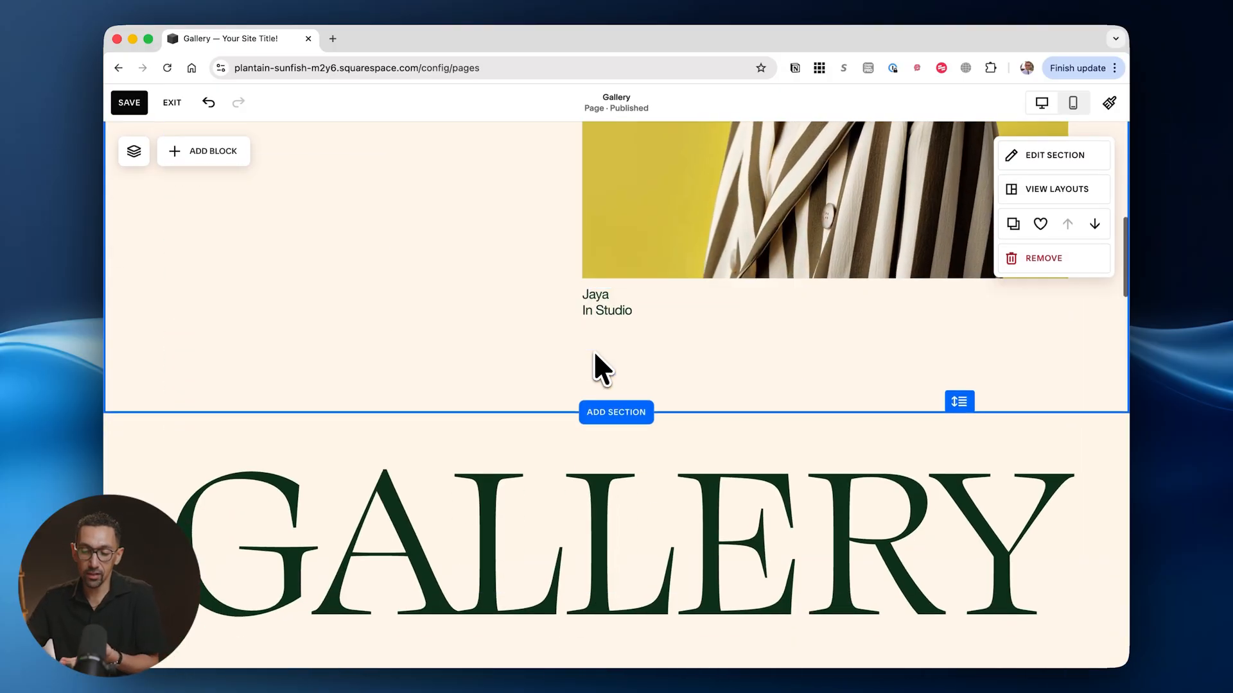
{"action": "scroll", "coordinate": [594, 353], "scroll_direction": "down", "scroll_amount": 3}
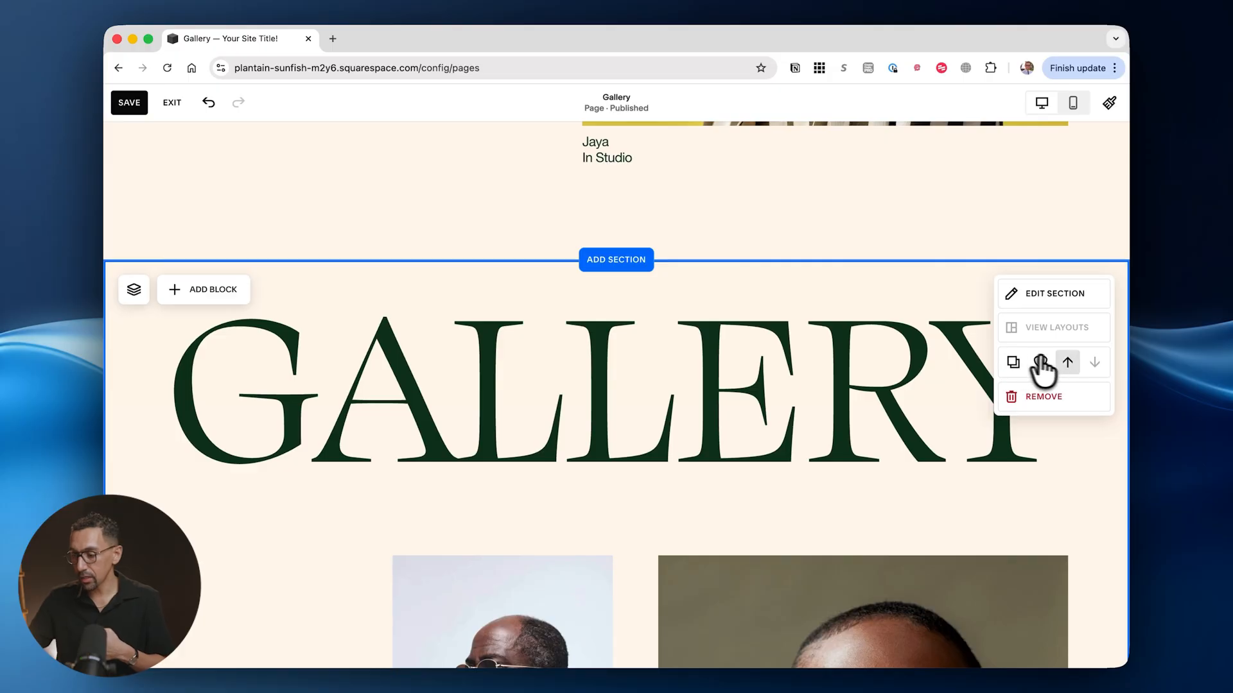
{"action": "left_click", "coordinate": [1068, 364]}
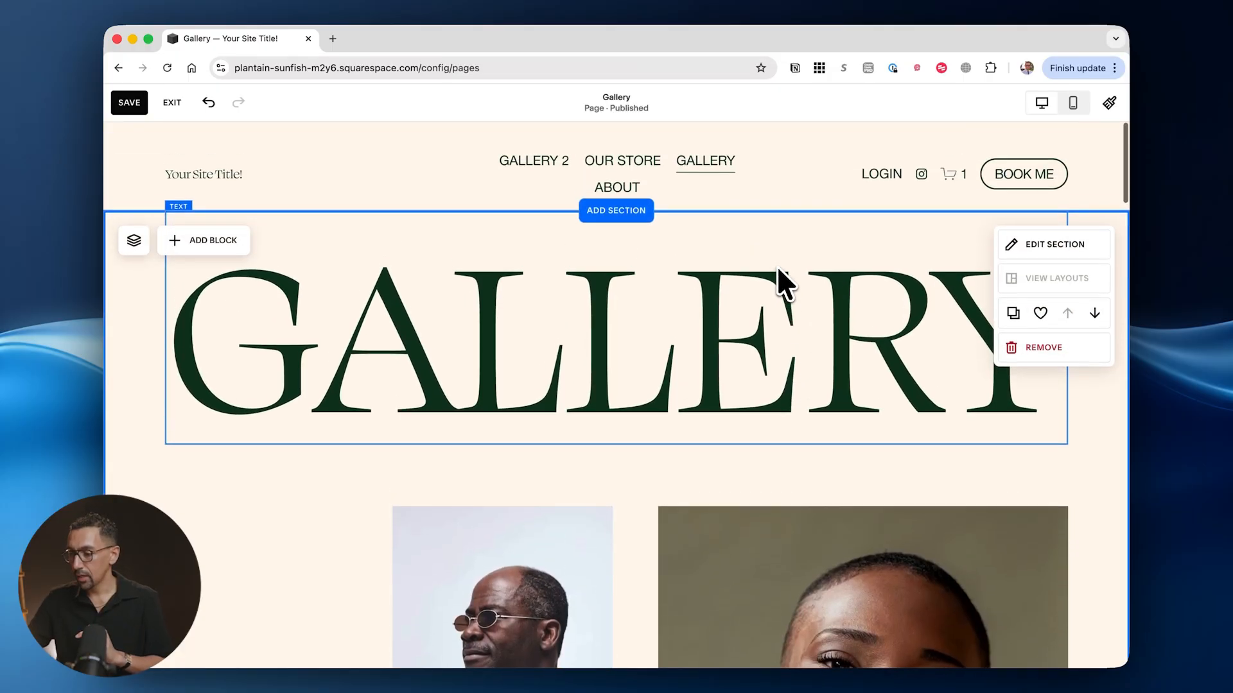
Duplicate the GALLERY heading section and delete the heading text block from the copy.
{"action": "left_click", "coordinate": [1013, 313]}
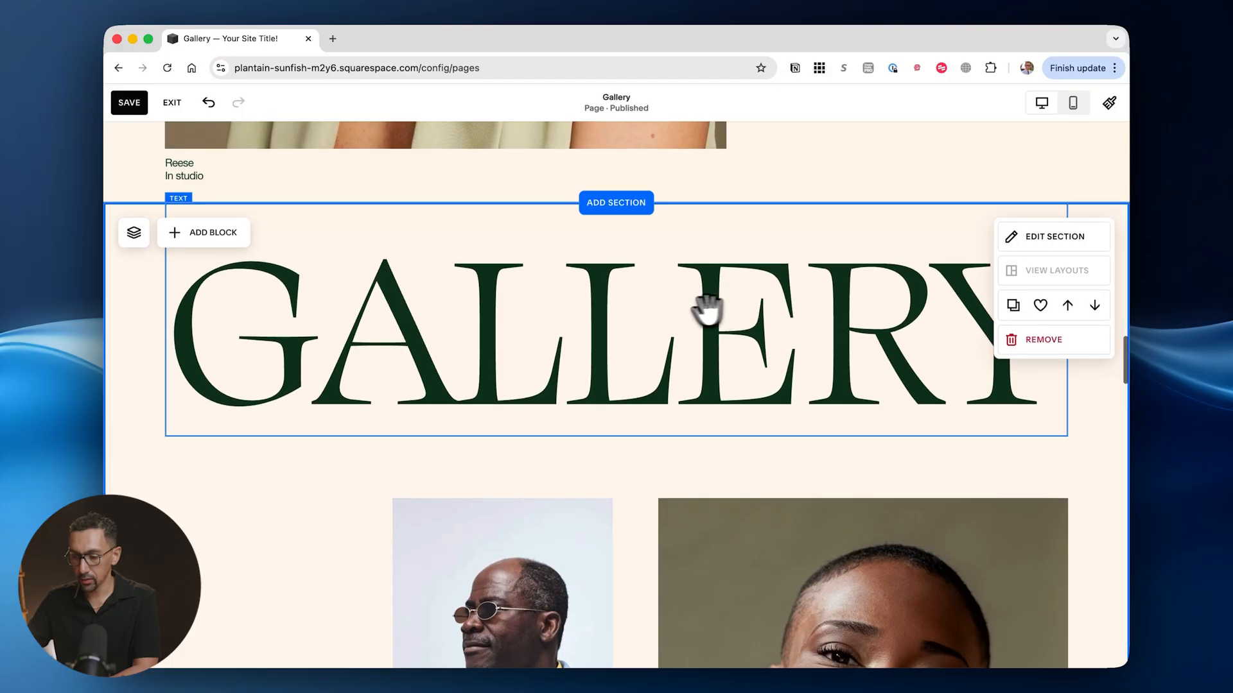
{"action": "left_click", "coordinate": [687, 310]}
{"action": "key", "text": "BackSpace"}
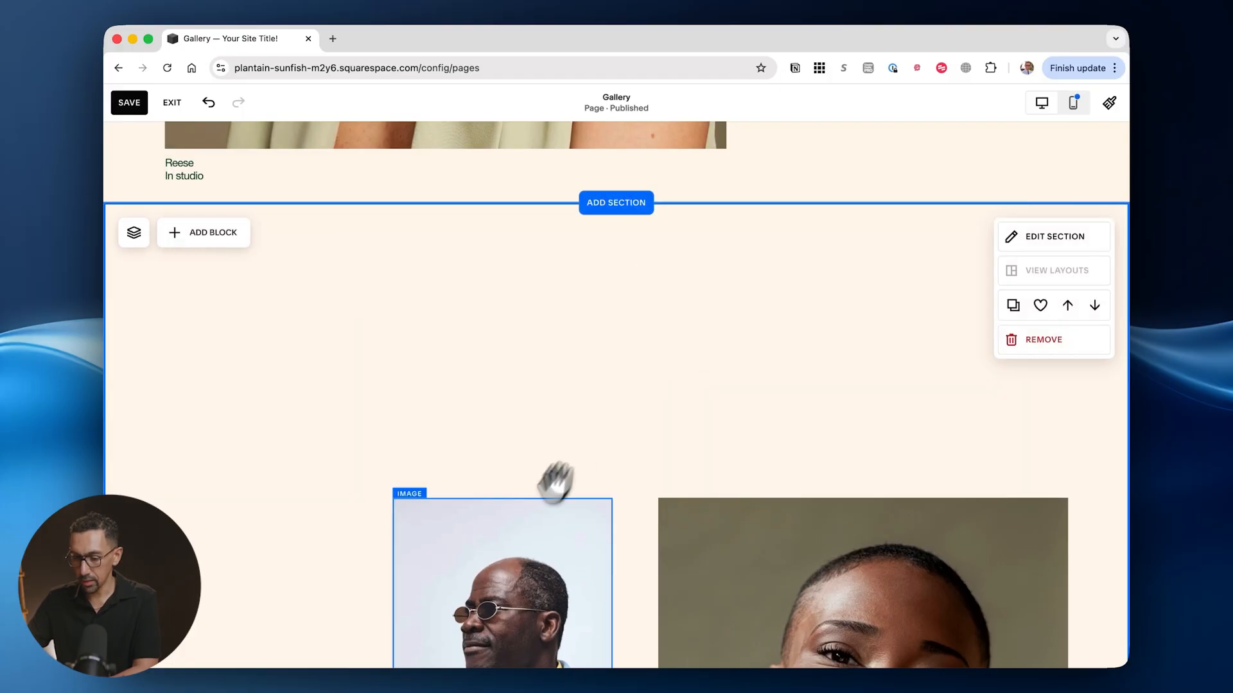
Select all blocks in the copied section and nudge them up toward its upper edge to fill the empty space.
{"action": "left_click", "coordinate": [509, 540]}
{"action": "scroll", "coordinate": [510, 543], "scroll_direction": "down", "scroll_amount": 1}
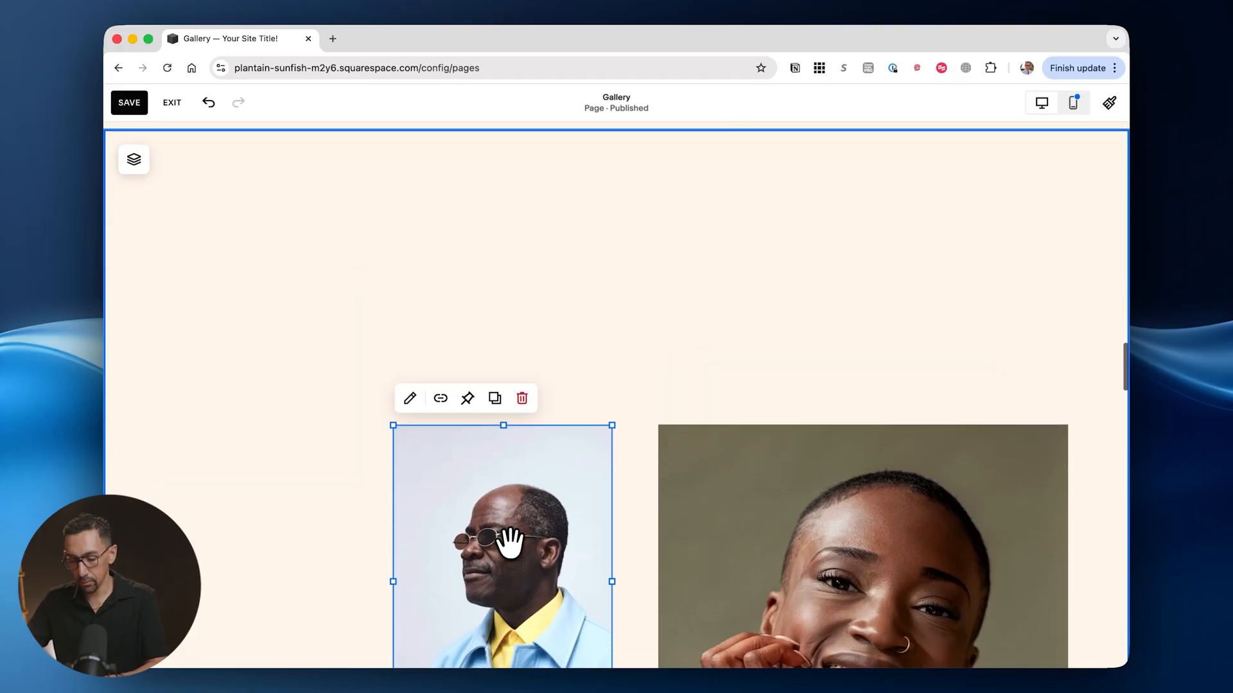
{"action": "key", "text": "super+a"}
{"action": "key", "text": "Up"}
{"action": "key", "text": "Up"}
{"action": "key", "text": "Up"}
{"action": "key", "text": "Up"}
{"action": "key", "text": "Up"}
{"action": "key", "text": "Up"}
{"action": "key", "text": "Up"}
{"action": "key", "text": "Up"}
{"action": "key", "text": "Up"}
{"action": "key", "text": "Up"}
{"action": "key", "text": "Up"}
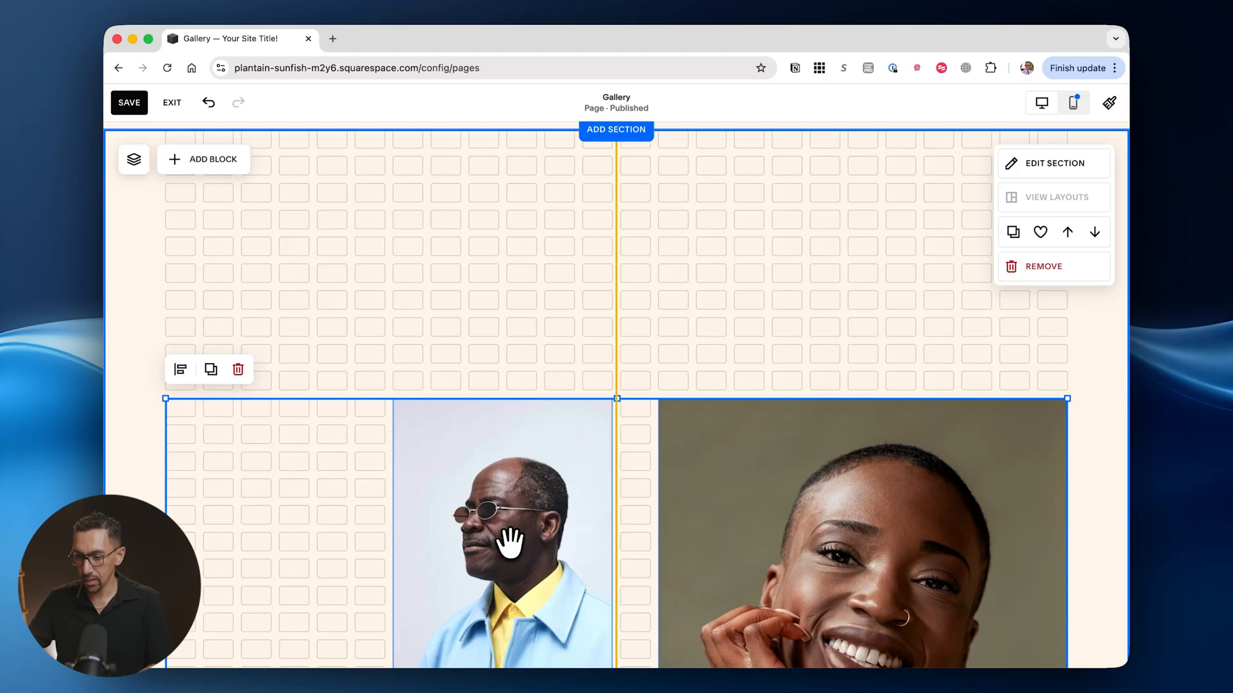
Delete all image and caption blocks from the original GALLERY section and shrink its height to fit just the heading.
{"action": "scroll", "coordinate": [495, 533], "scroll_direction": "up", "scroll_amount": 10}
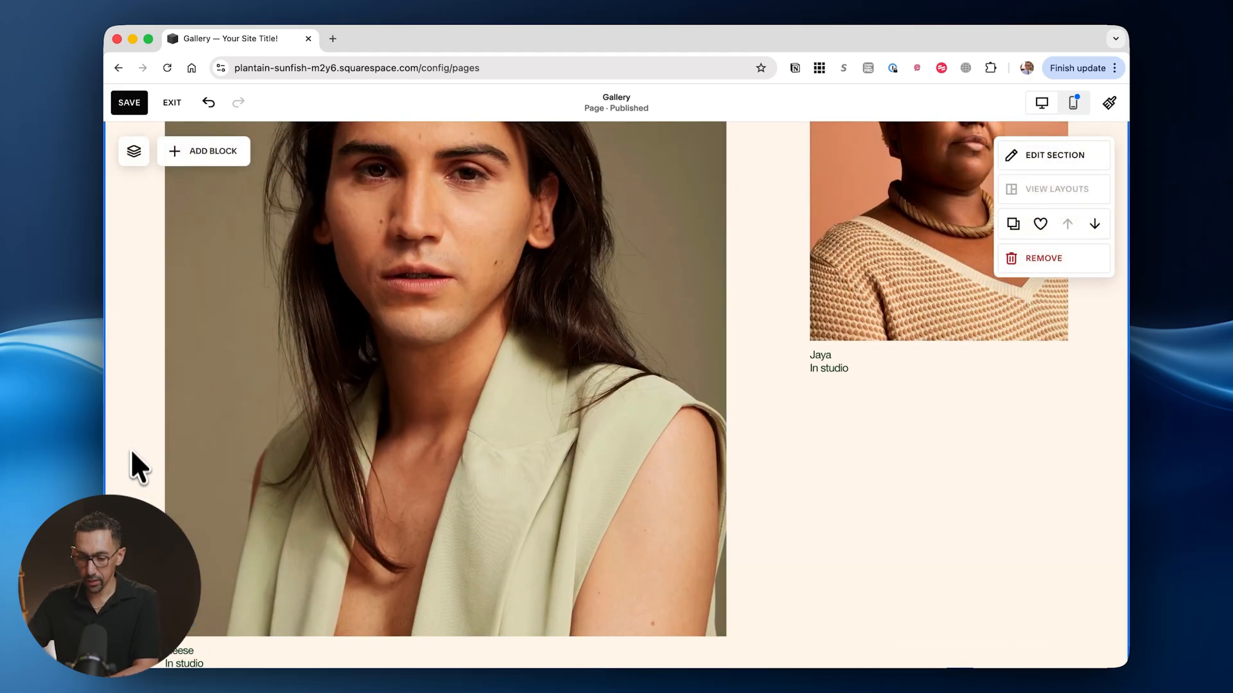
{"action": "scroll", "coordinate": [877, 208], "scroll_direction": "down", "scroll_amount": 5}
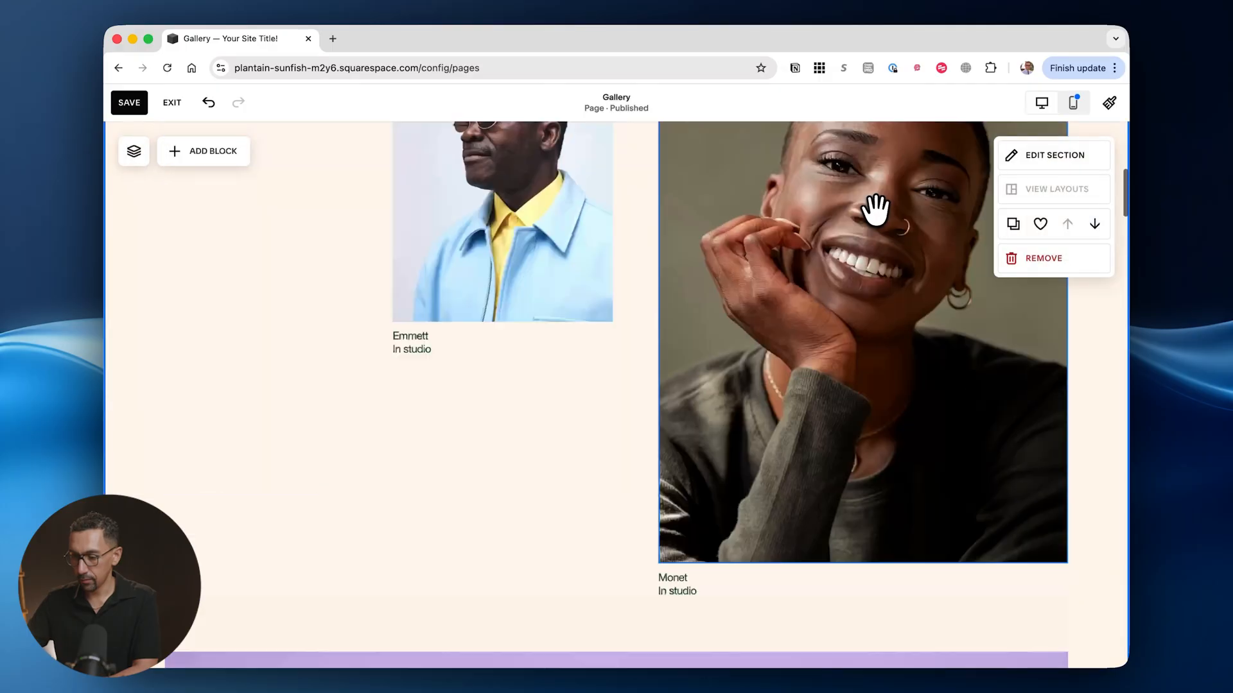
{"action": "scroll", "coordinate": [873, 207], "scroll_direction": "up", "scroll_amount": 5}
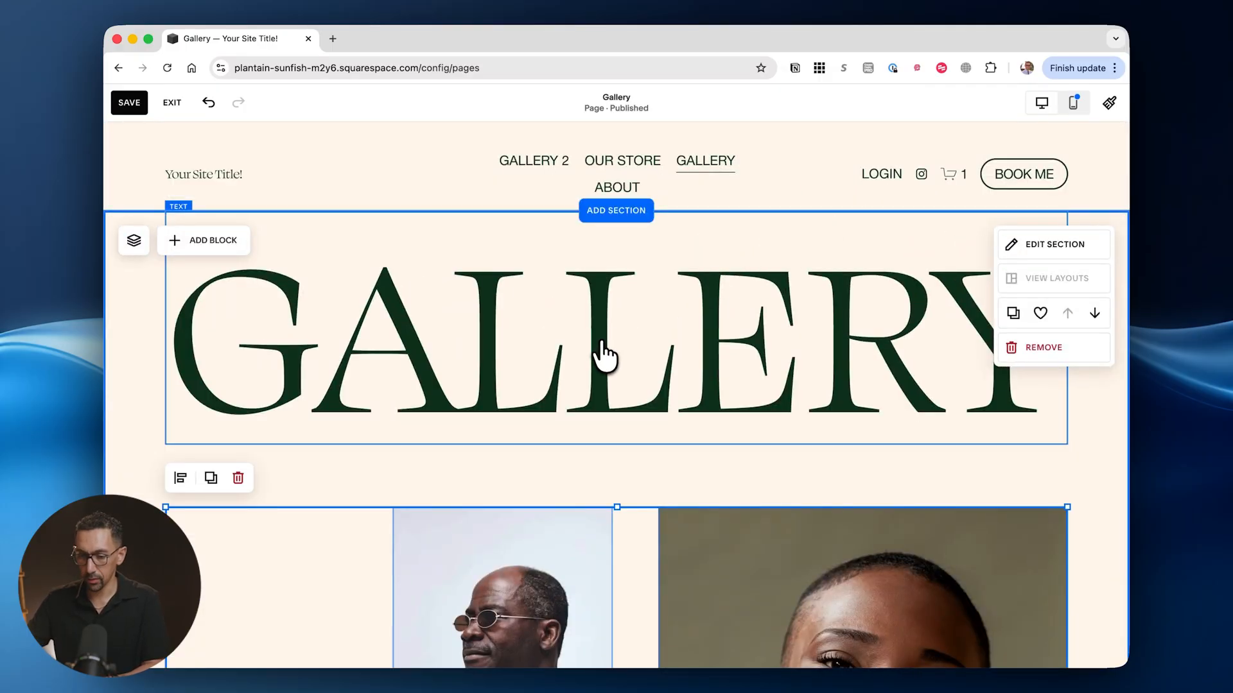
{"action": "key", "text": "BackSpace"}
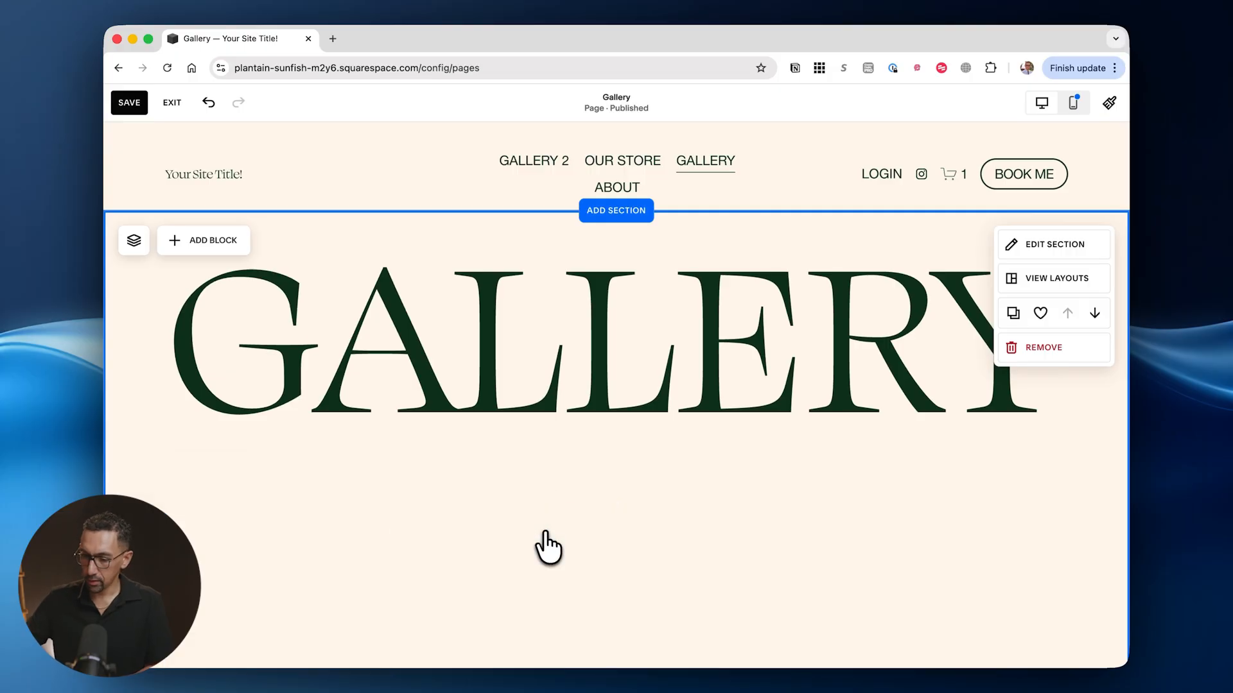
{"action": "scroll", "coordinate": [546, 533], "scroll_direction": "down", "scroll_amount": 10}
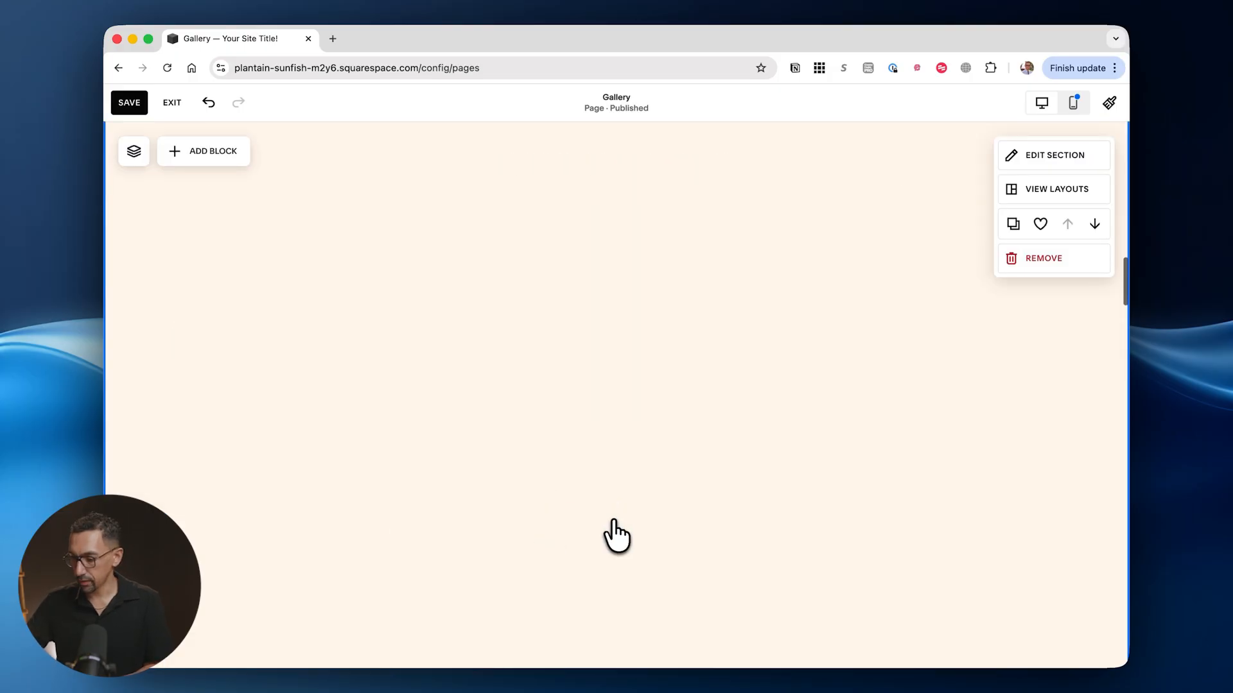
{"action": "scroll", "coordinate": [614, 522], "scroll_direction": "down", "scroll_amount": 5}
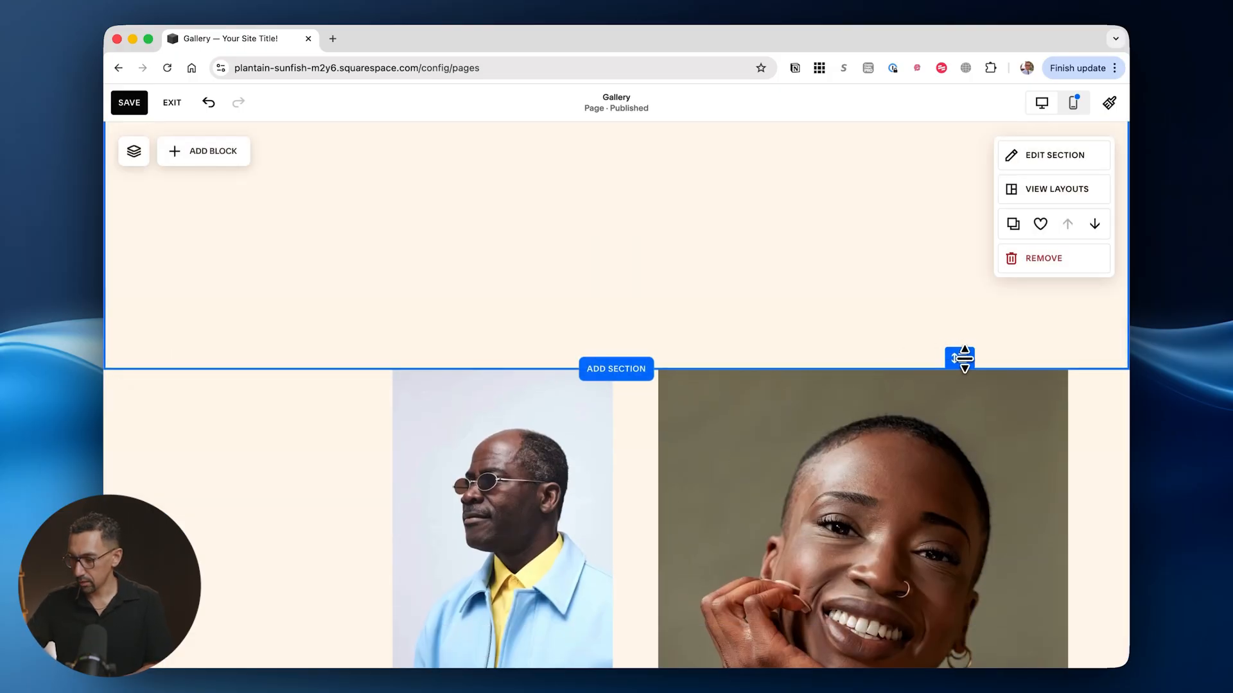
{"action": "left_click", "coordinate": [963, 359]}
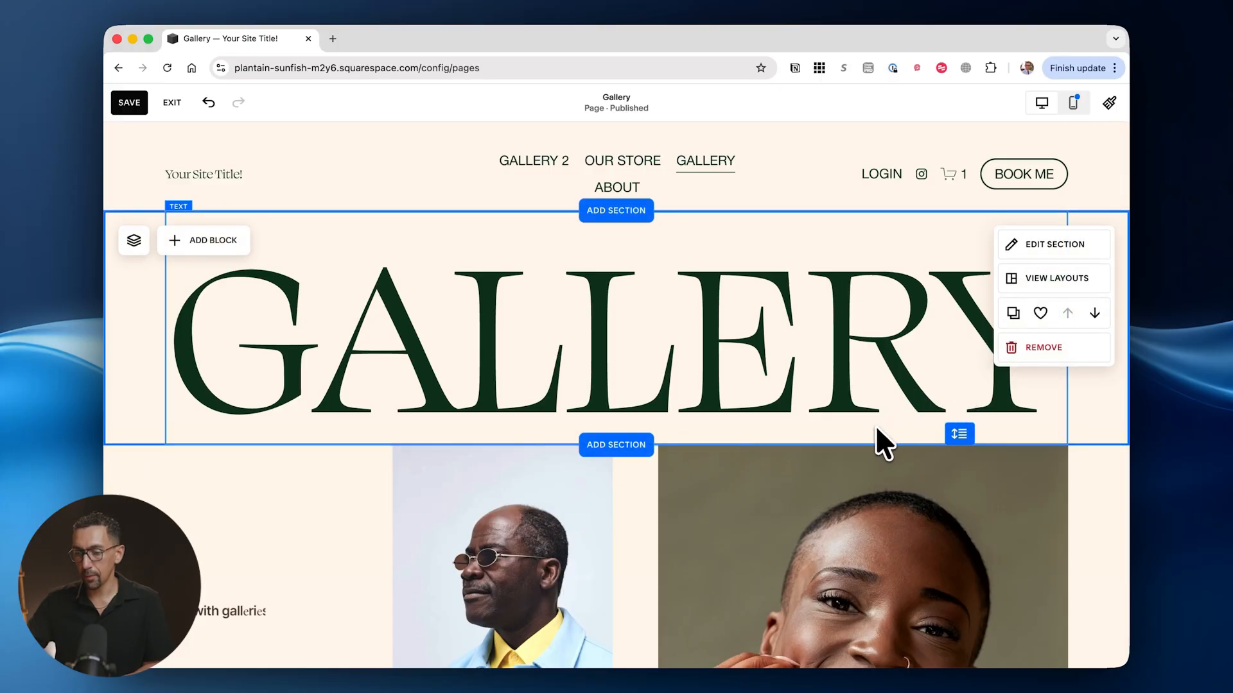
Move the portrait section beneath the heading down one place, and duplicate the yellow-and-purple portrait section that replaces it.
{"action": "scroll", "coordinate": [1037, 450], "scroll_direction": "down", "scroll_amount": 2}
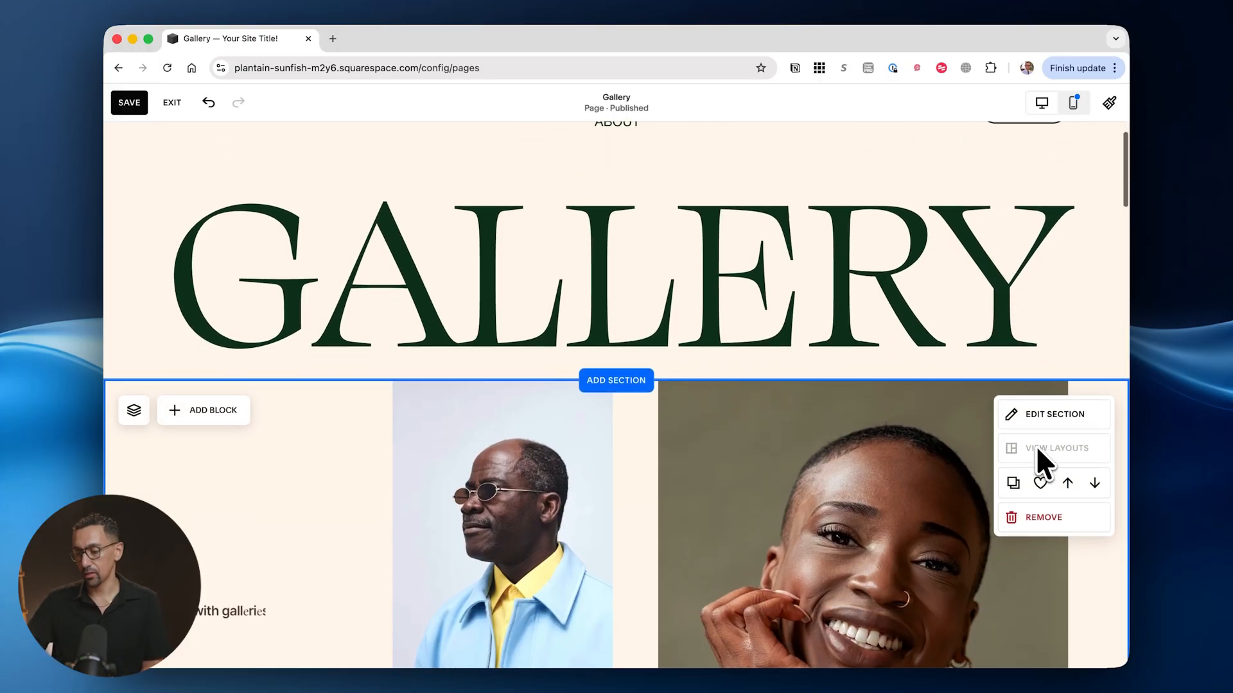
{"action": "scroll", "coordinate": [1035, 445], "scroll_direction": "down", "scroll_amount": 3}
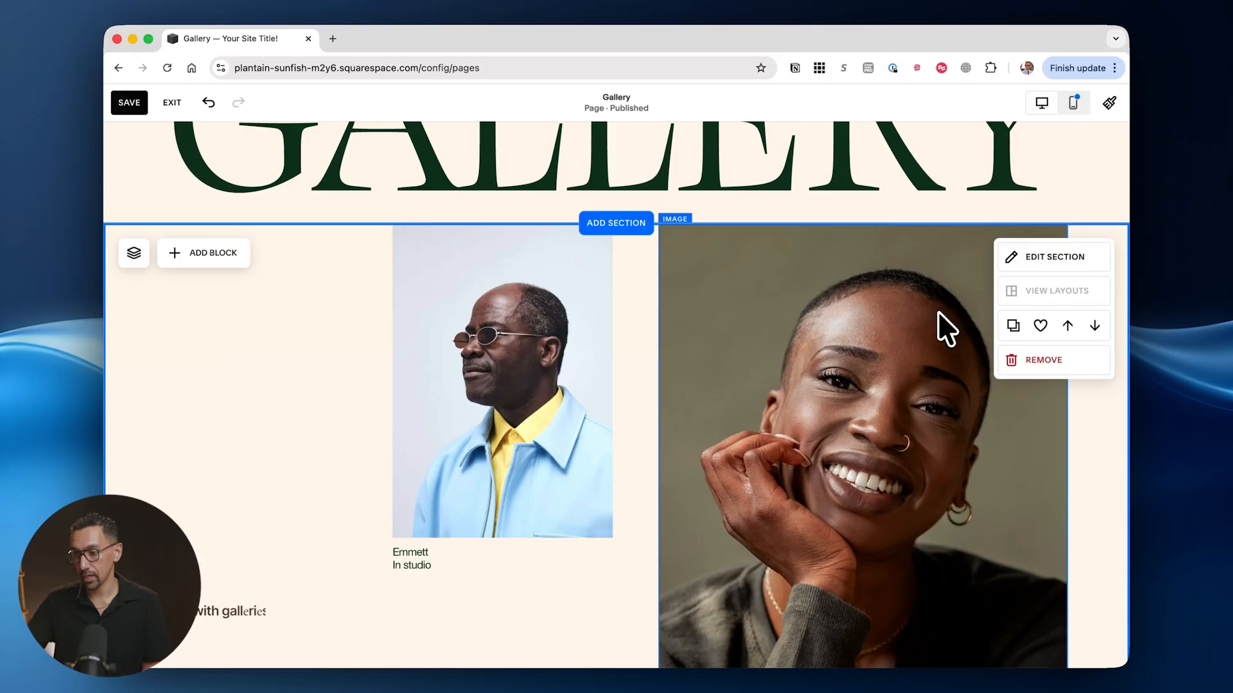
{"action": "left_click", "coordinate": [1094, 327]}
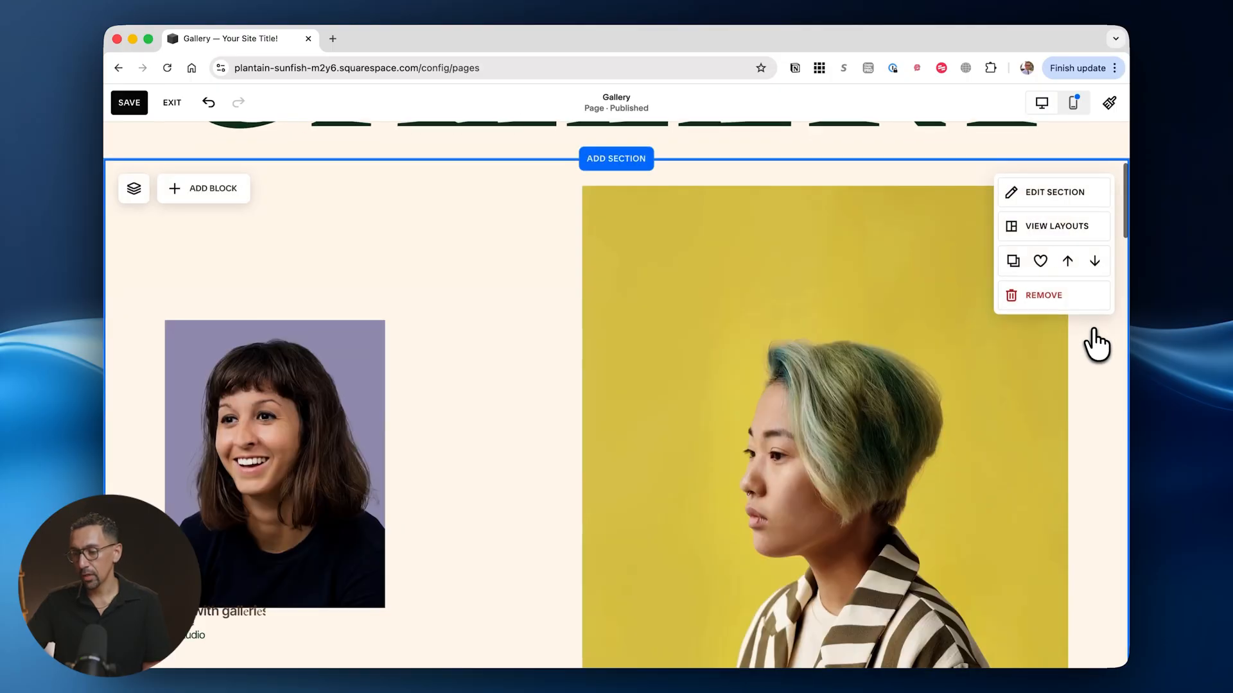
{"action": "scroll", "coordinate": [938, 339], "scroll_direction": "up", "scroll_amount": 2}
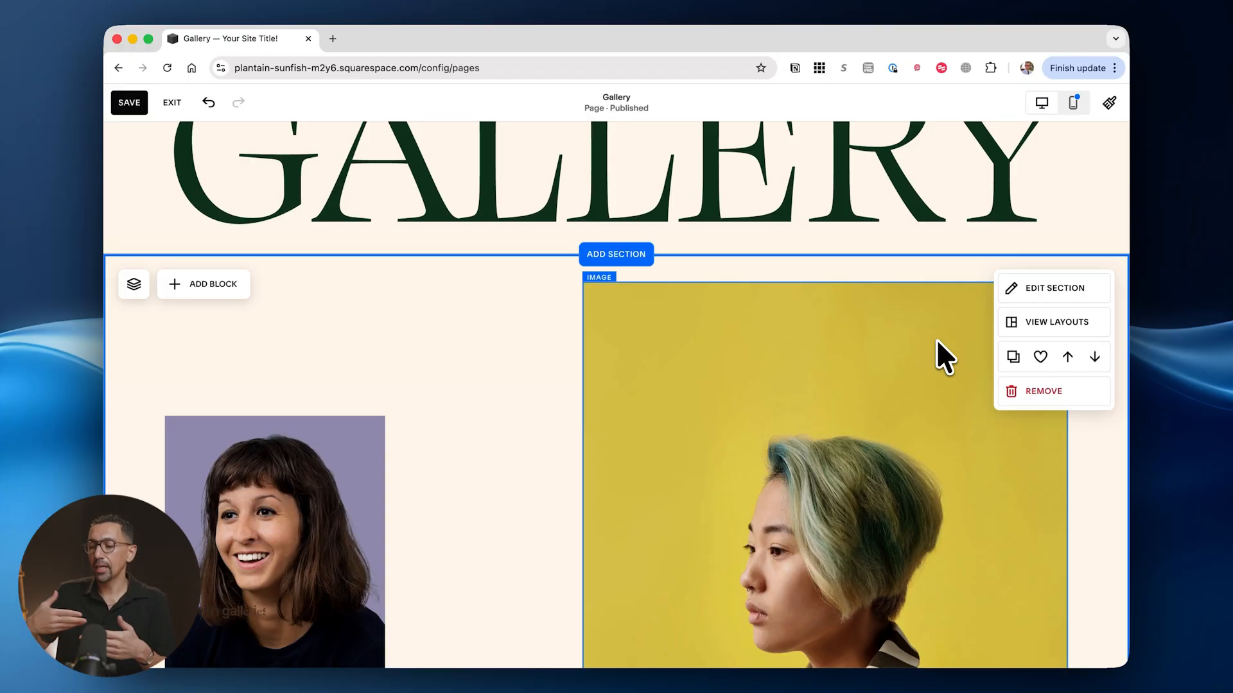
{"action": "left_click", "coordinate": [1013, 357]}
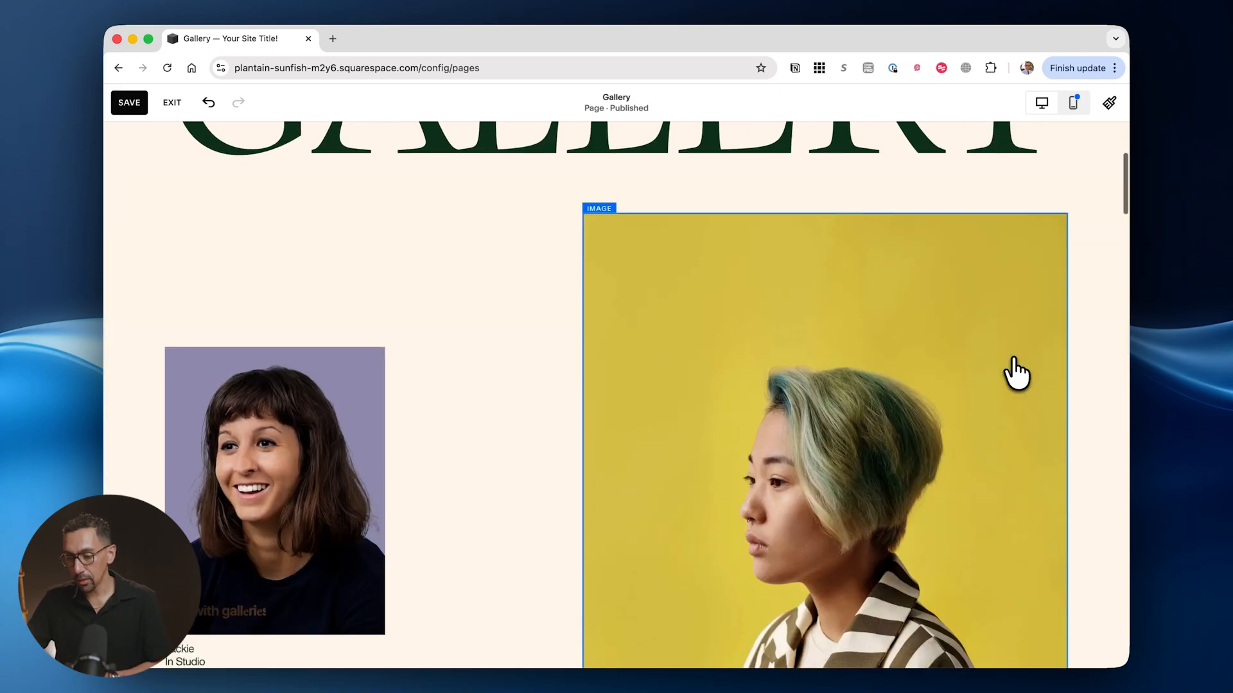
Swap the two portraits and their captions within the first yellow-and-purple section, aligning the smaller portrait with the right edge of the grid.
{"action": "scroll", "coordinate": [737, 338], "scroll_direction": "down", "scroll_amount": 10}
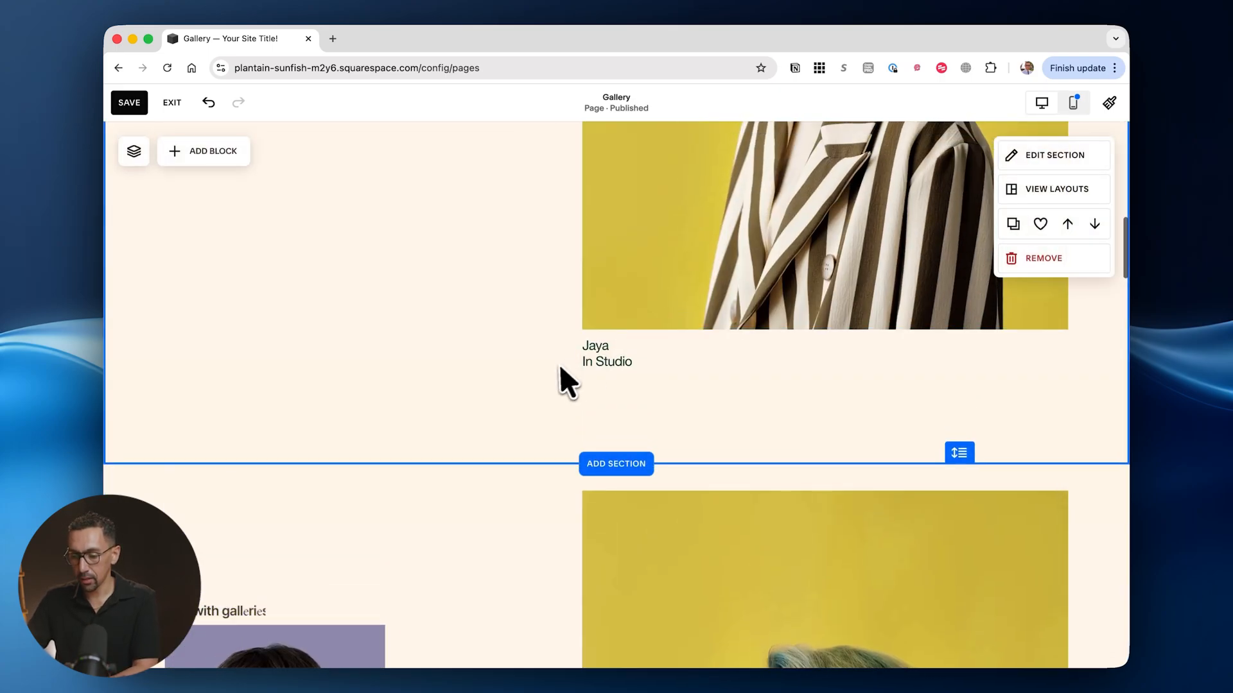
{"action": "left_click_drag", "start_coordinate": [555, 369], "coordinate": [738, 202]}
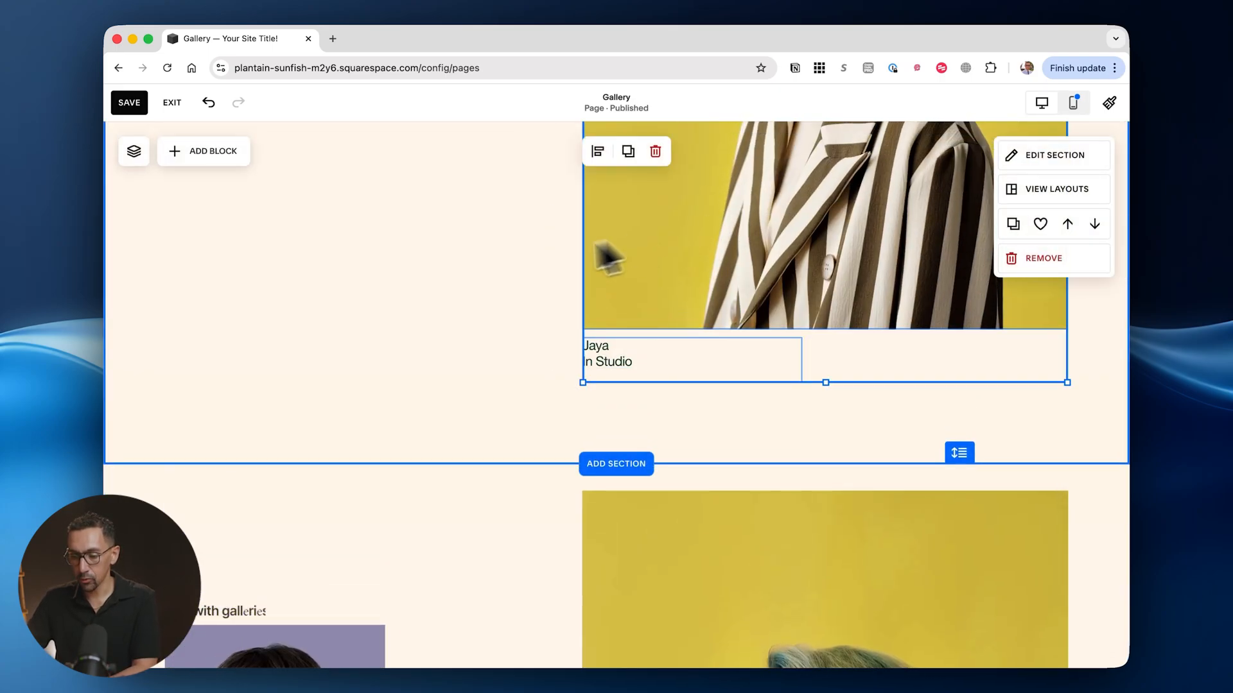
{"action": "scroll", "coordinate": [391, 355], "scroll_direction": "up", "scroll_amount": 3}
{"action": "left_click_drag", "start_coordinate": [297, 388], "coordinate": [816, 241]}
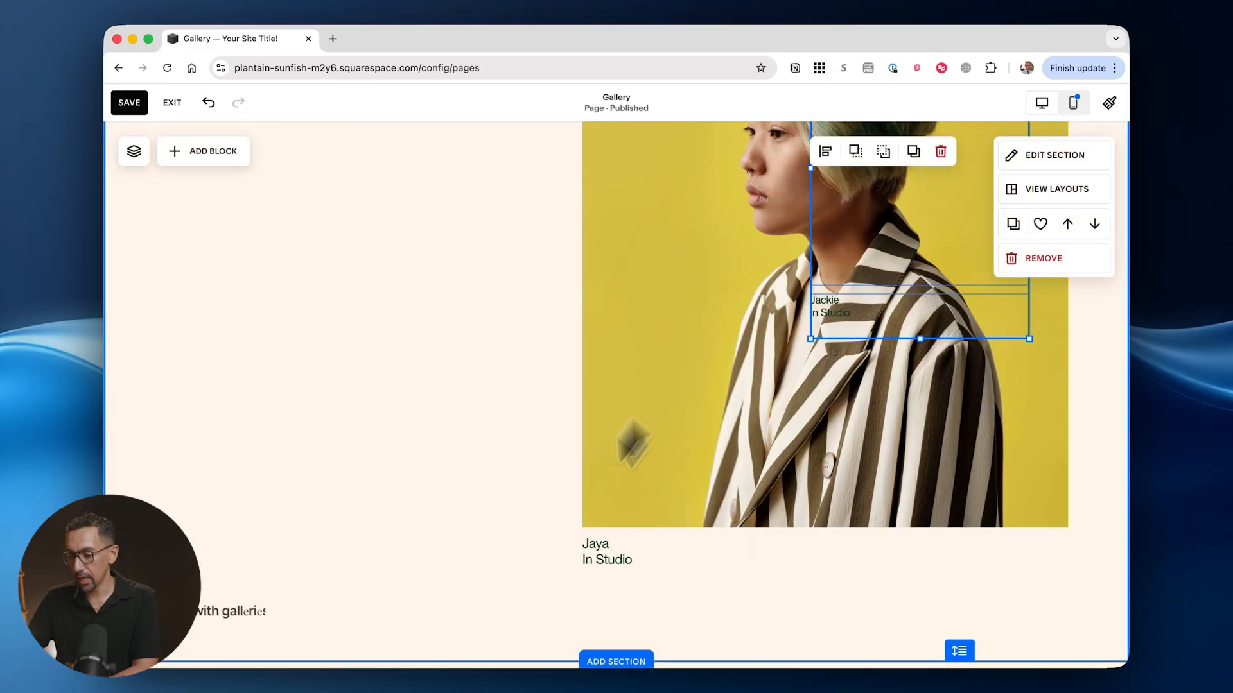
{"action": "left_click_drag", "start_coordinate": [520, 588], "coordinate": [328, 454]}
{"action": "scroll", "coordinate": [617, 442], "scroll_direction": "up", "scroll_amount": 3}
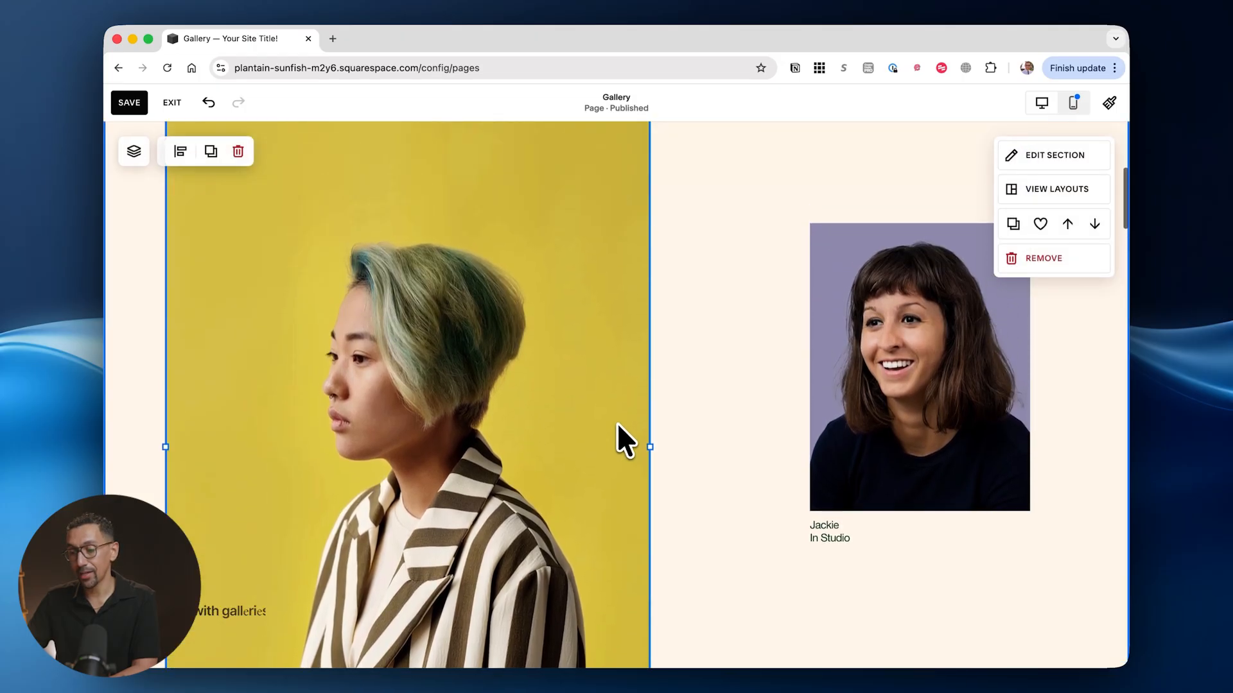
{"action": "left_click", "coordinate": [875, 415]}
{"action": "left_click_drag", "start_coordinate": [875, 415], "coordinate": [916, 423]}
{"action": "left_click", "coordinate": [763, 430]}
{"action": "scroll", "coordinate": [764, 439], "scroll_direction": "down", "scroll_amount": 10}
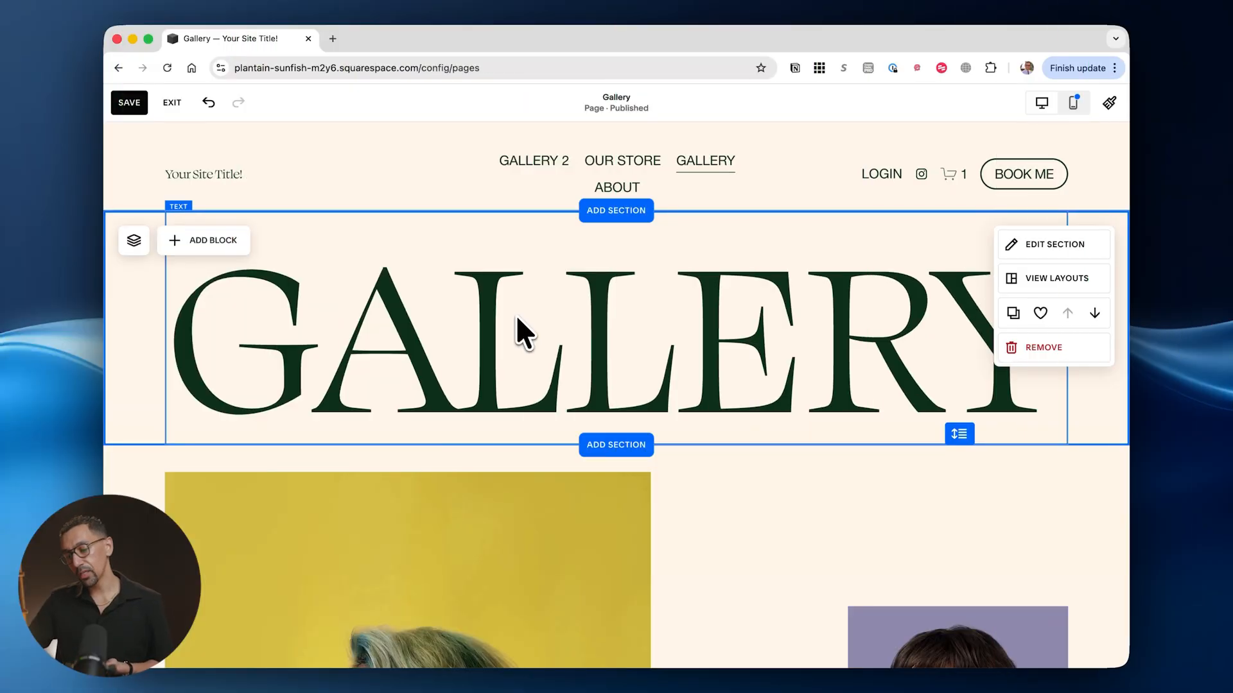
Add a blank section directly below the GALLERY heading and insert a Gallery block in it.
{"action": "left_click", "coordinate": [613, 448]}
{"action": "left_click", "coordinate": [273, 283]}
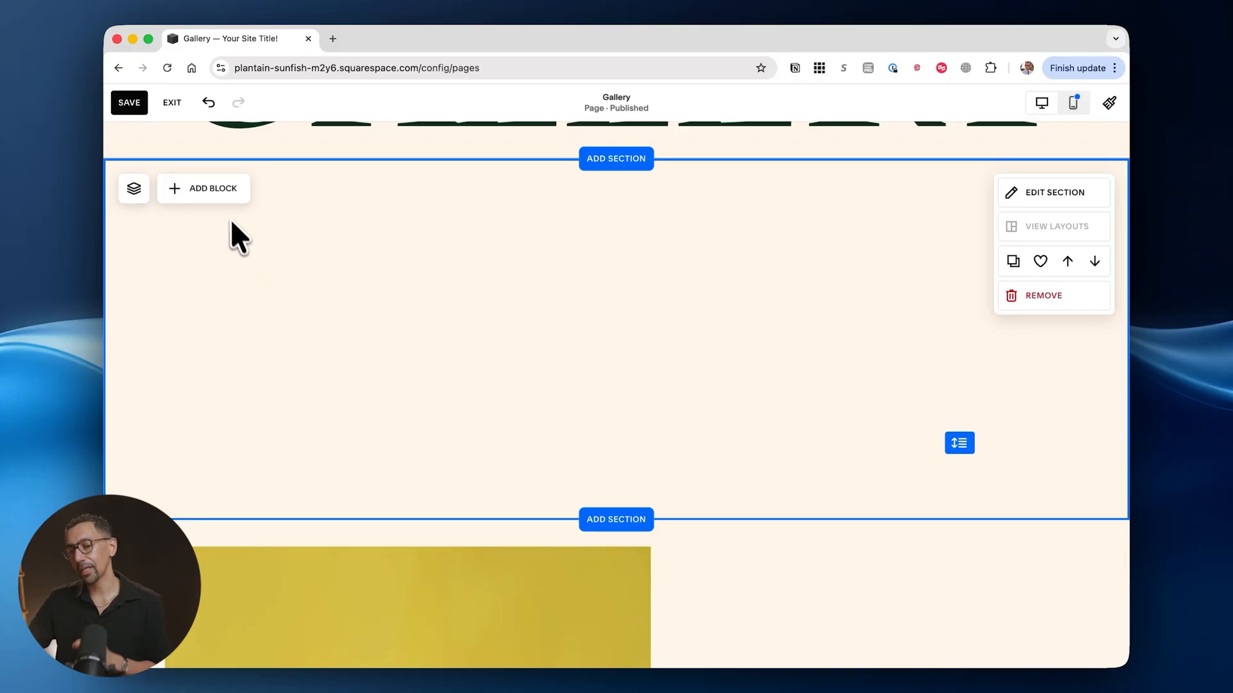
{"action": "left_click", "coordinate": [216, 190]}
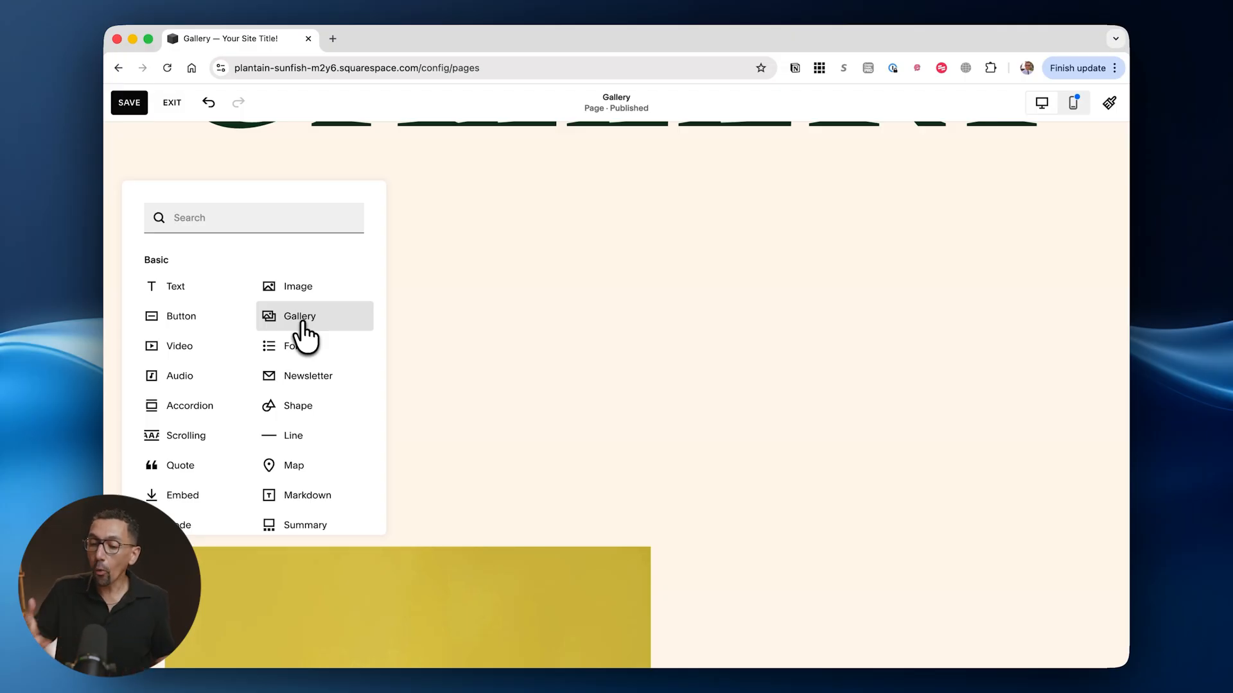
{"action": "left_click", "coordinate": [303, 323]}
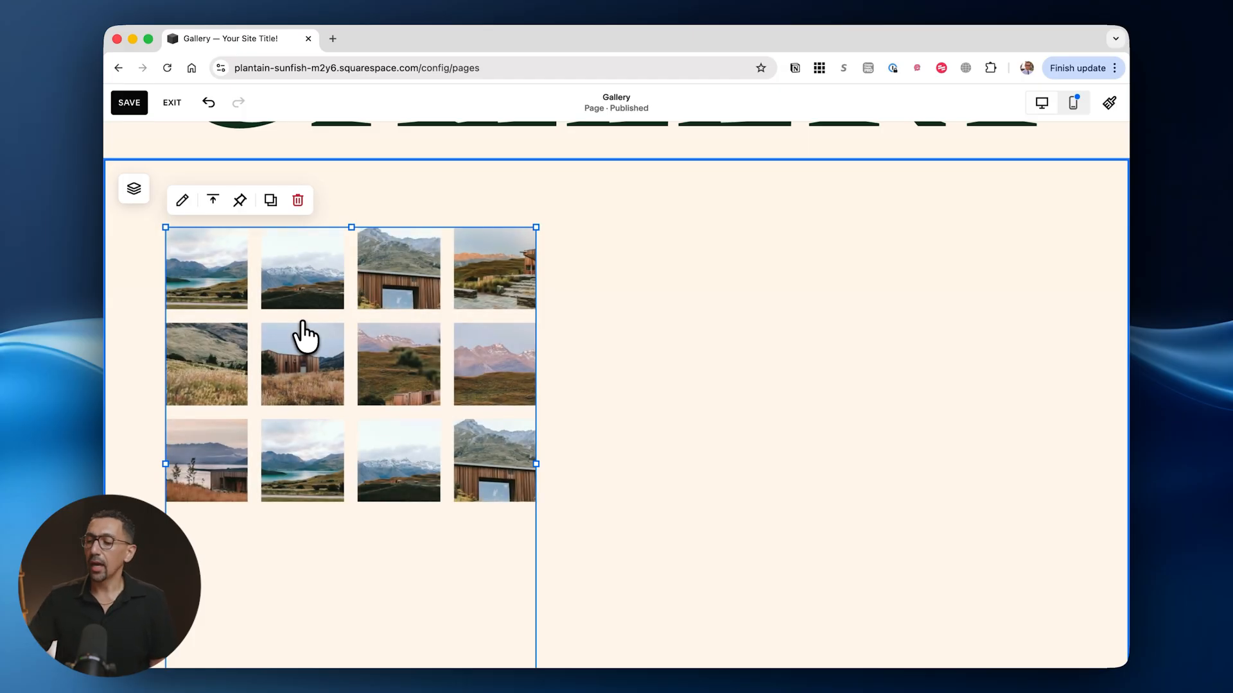
{"action": "left_click", "coordinate": [931, 239]}
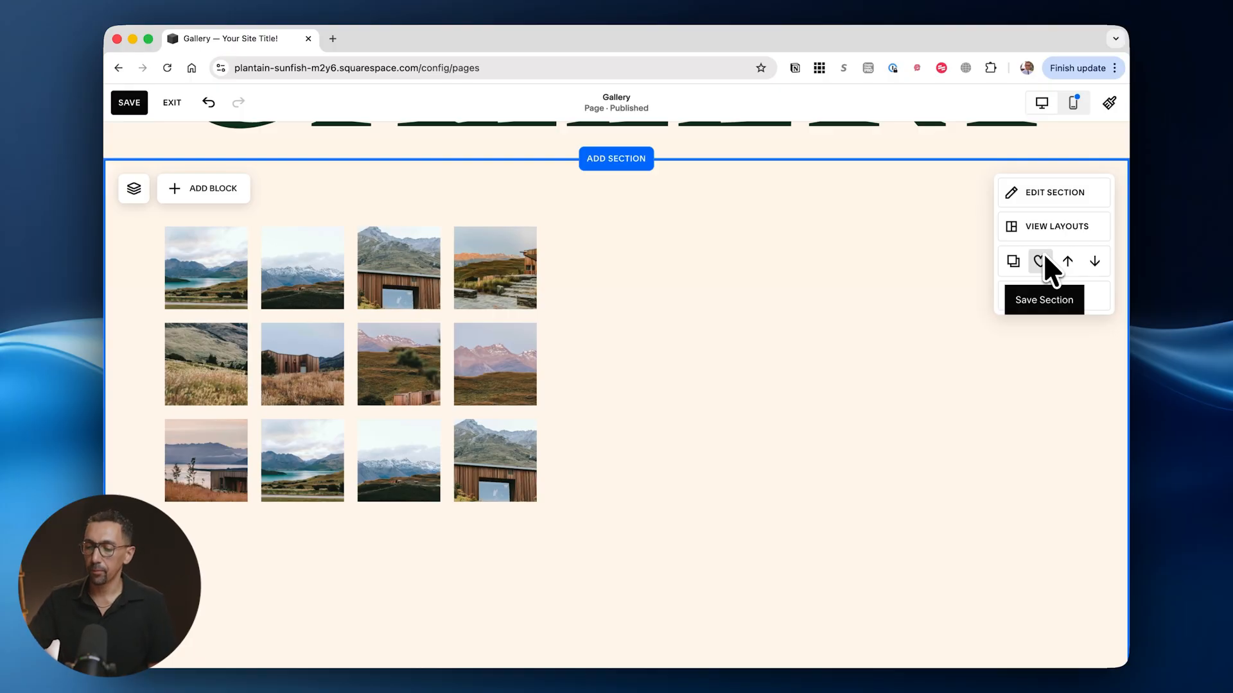
Change the new gallery block's design to Carousel and enable Show Next and Previous Controls.
{"action": "double_click", "coordinate": [457, 399]}
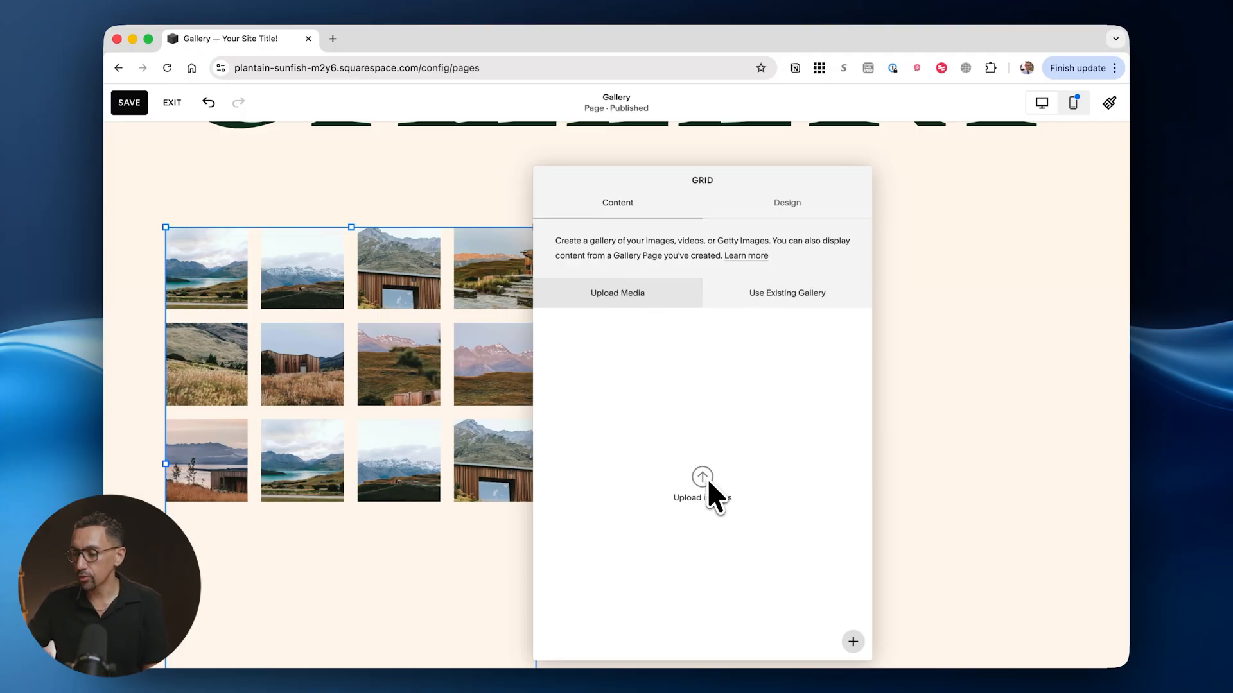
{"action": "left_click", "coordinate": [782, 206]}
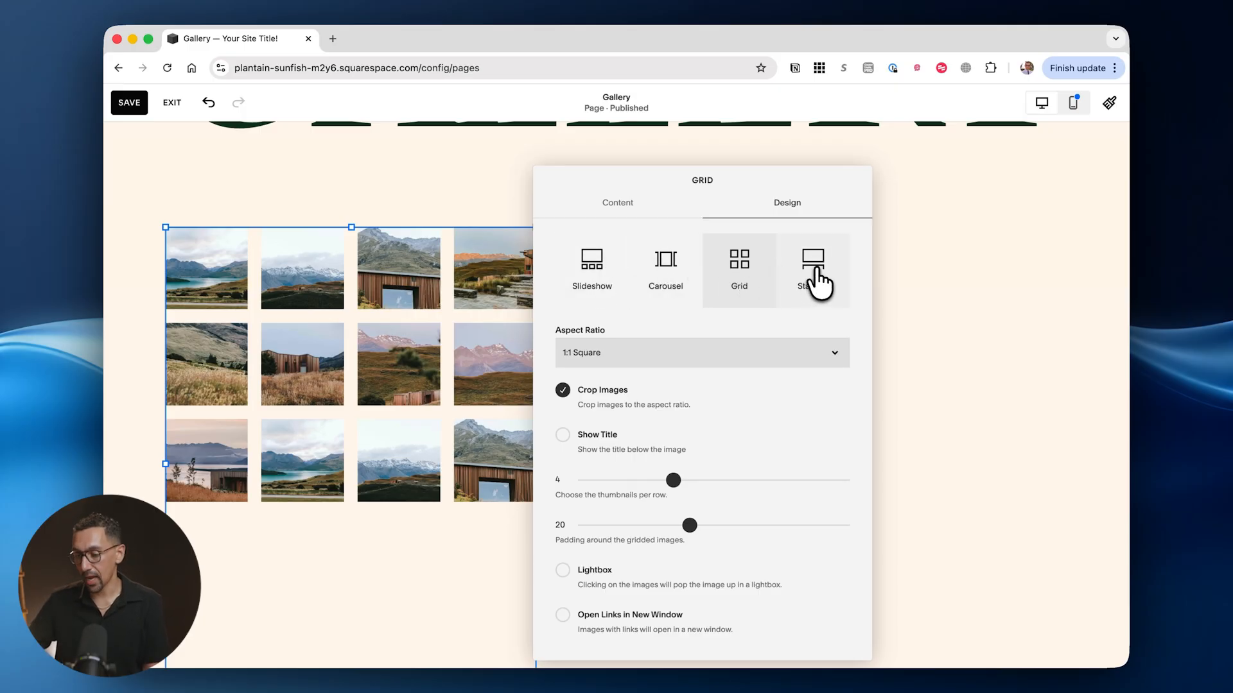
{"action": "left_click", "coordinate": [668, 276]}
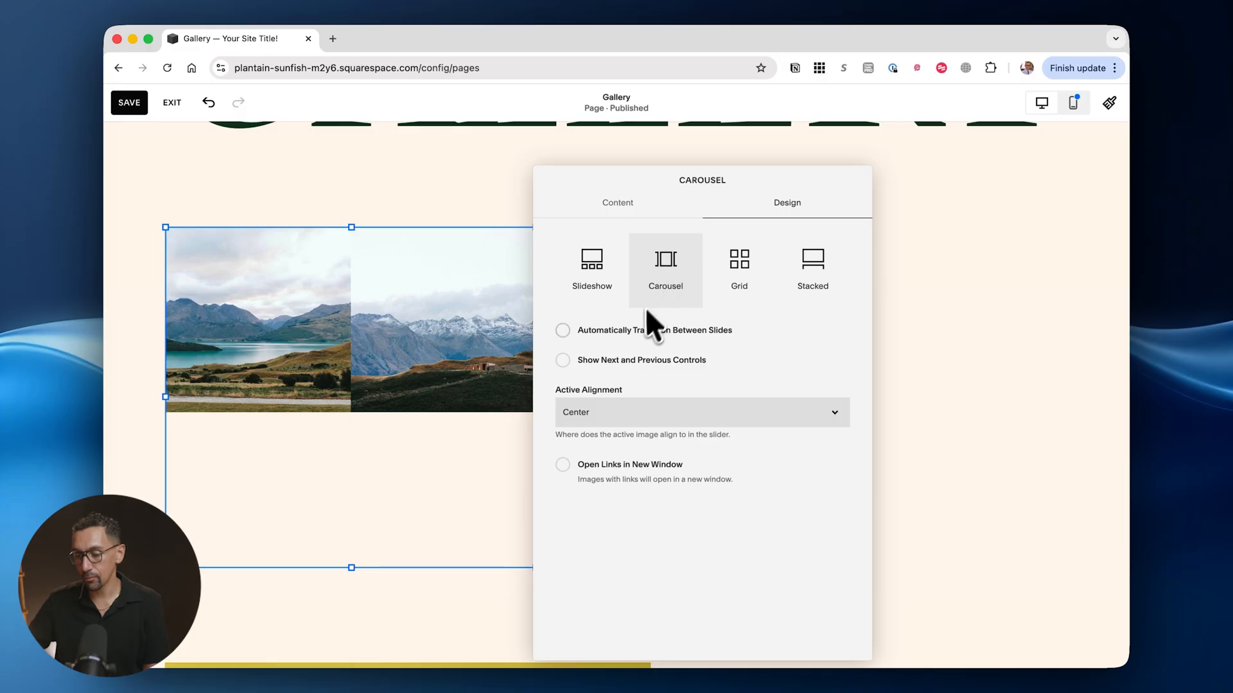
{"action": "left_click", "coordinate": [635, 361]}
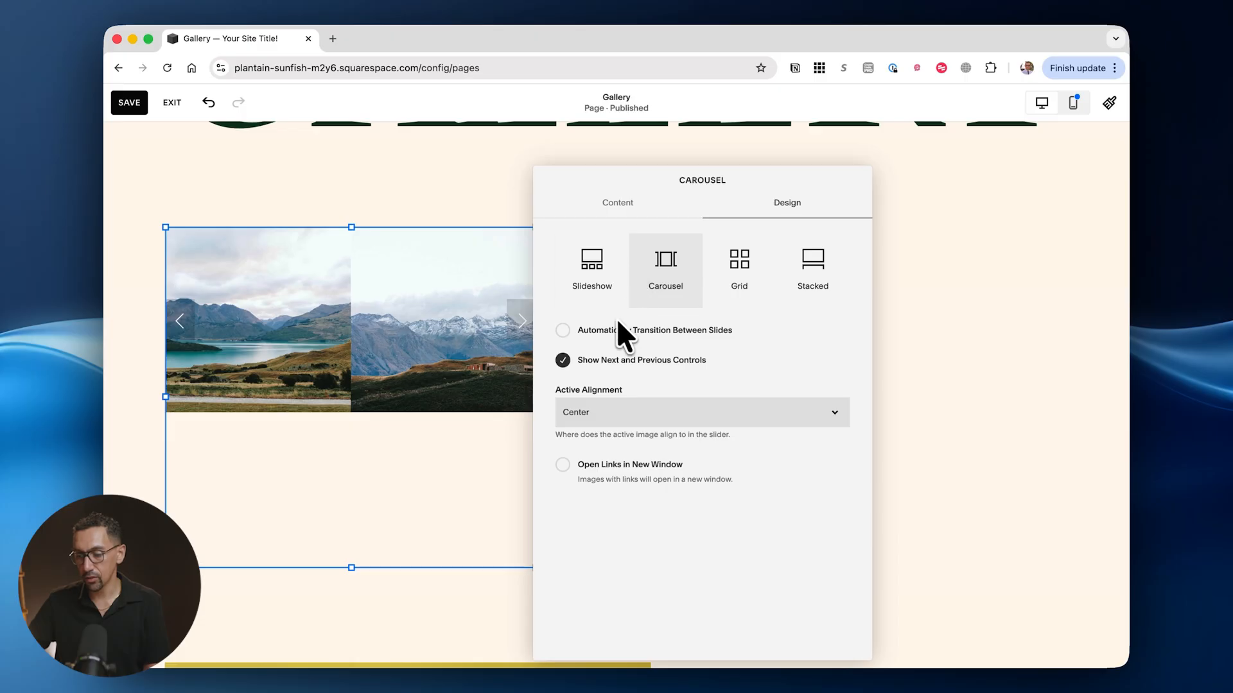
Enlarge the carousel gallery block to span the full content width of its section, and open the block's design settings.
{"action": "left_click", "coordinate": [947, 375]}
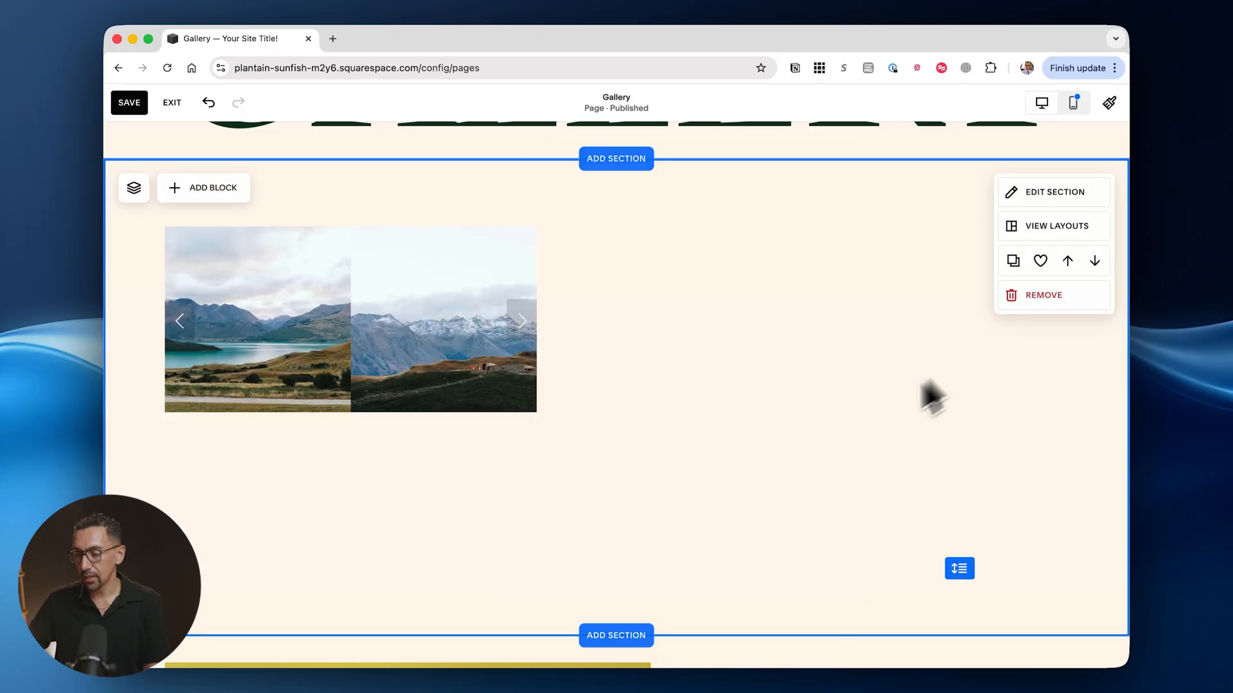
{"action": "left_click", "coordinate": [503, 407]}
{"action": "left_click_drag", "start_coordinate": [535, 568], "coordinate": [1049, 460]}
{"action": "double_click", "coordinate": [628, 401]}
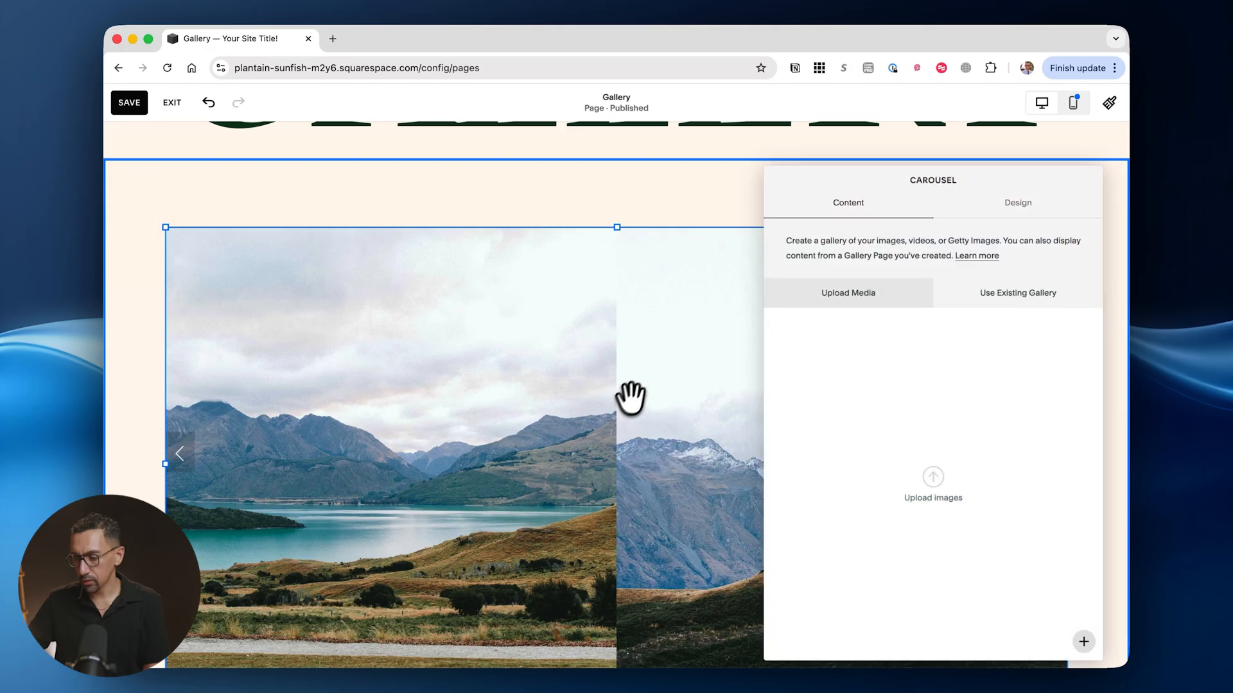
{"action": "left_click", "coordinate": [1018, 205]}
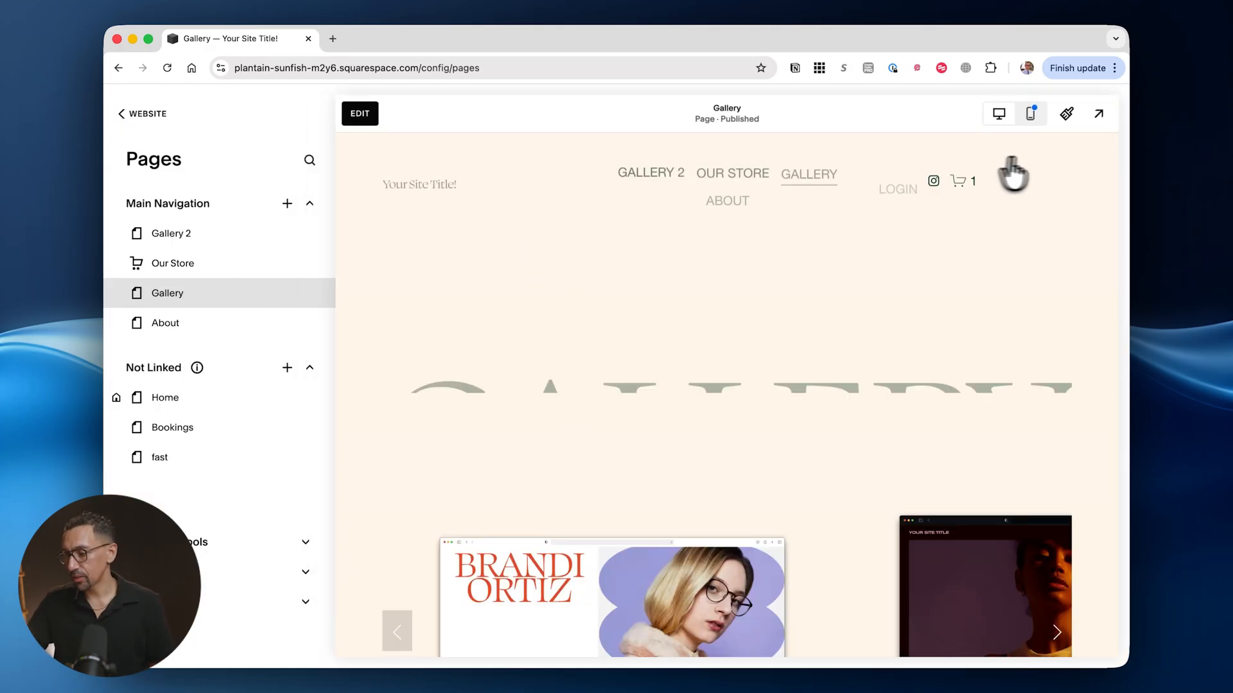
Preview the Gallery page full screen and advance through the carousel's slides to check how it behaves.
{"action": "left_click", "coordinate": [1098, 116]}
{"action": "scroll", "coordinate": [851, 326], "scroll_direction": "down", "scroll_amount": 2}
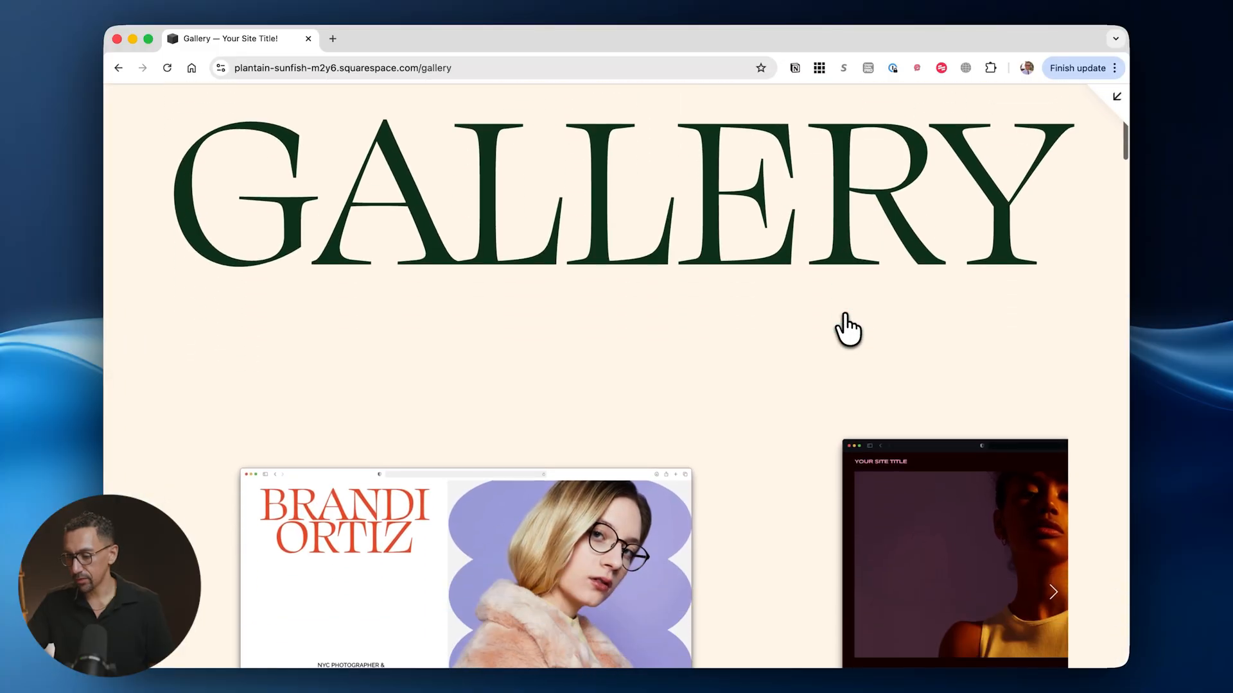
{"action": "scroll", "coordinate": [848, 329], "scroll_direction": "down", "scroll_amount": 4}
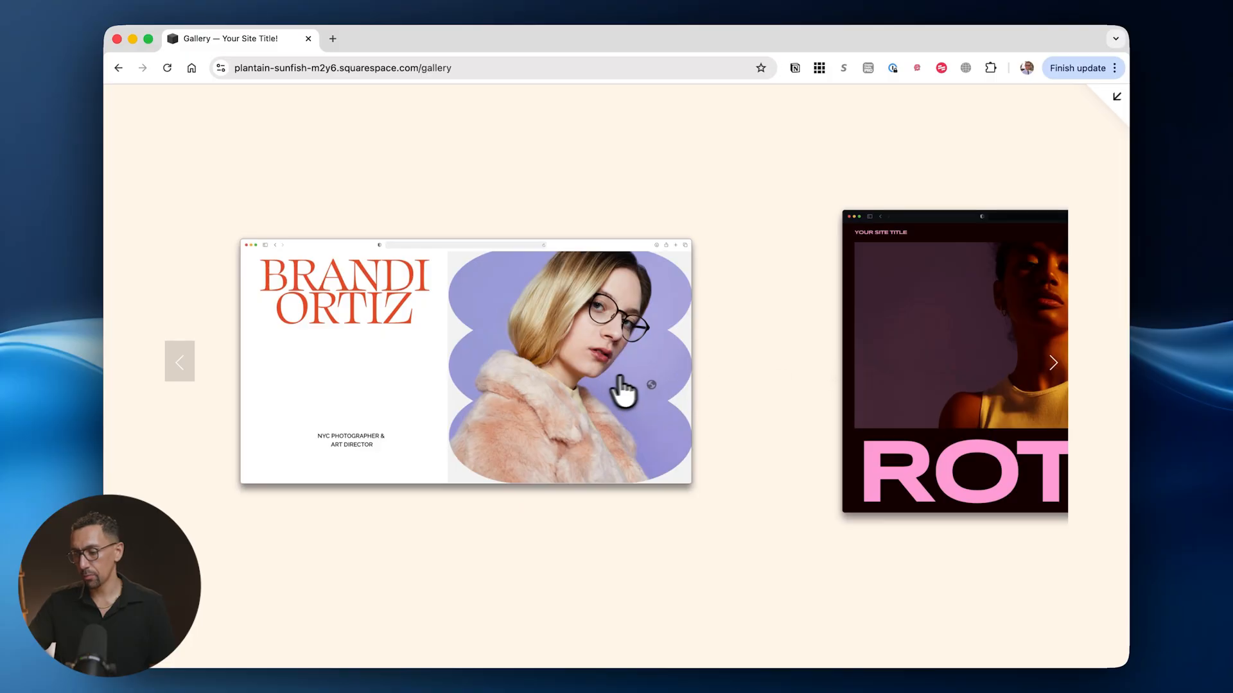
{"action": "left_click", "coordinate": [1052, 372]}
{"action": "left_click", "coordinate": [1051, 372]}
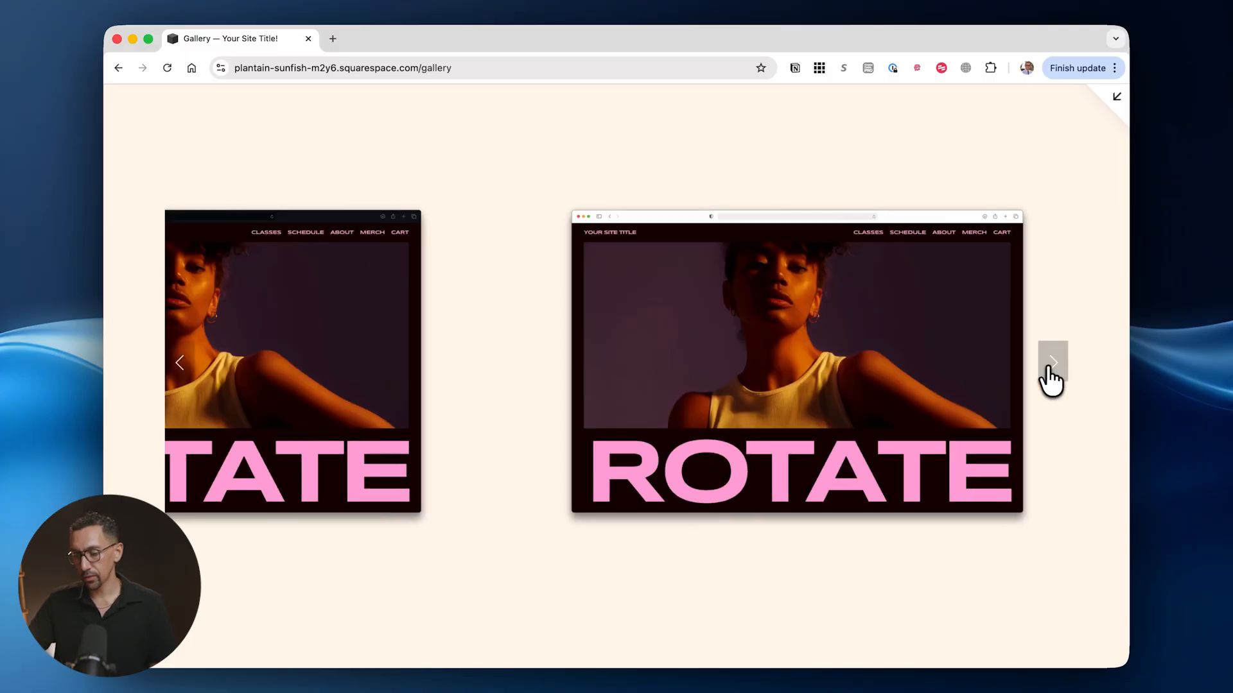
{"action": "left_click", "coordinate": [1052, 373]}
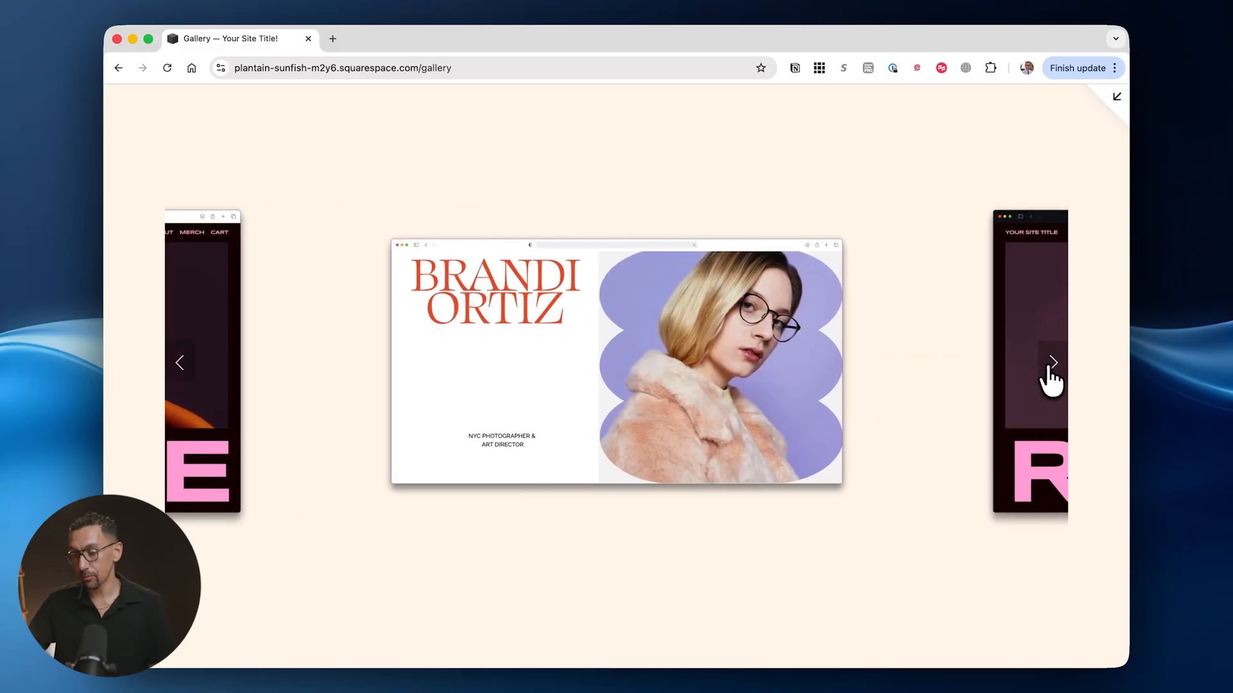
{"action": "left_click", "coordinate": [1052, 373]}
{"action": "left_click", "coordinate": [1052, 372]}
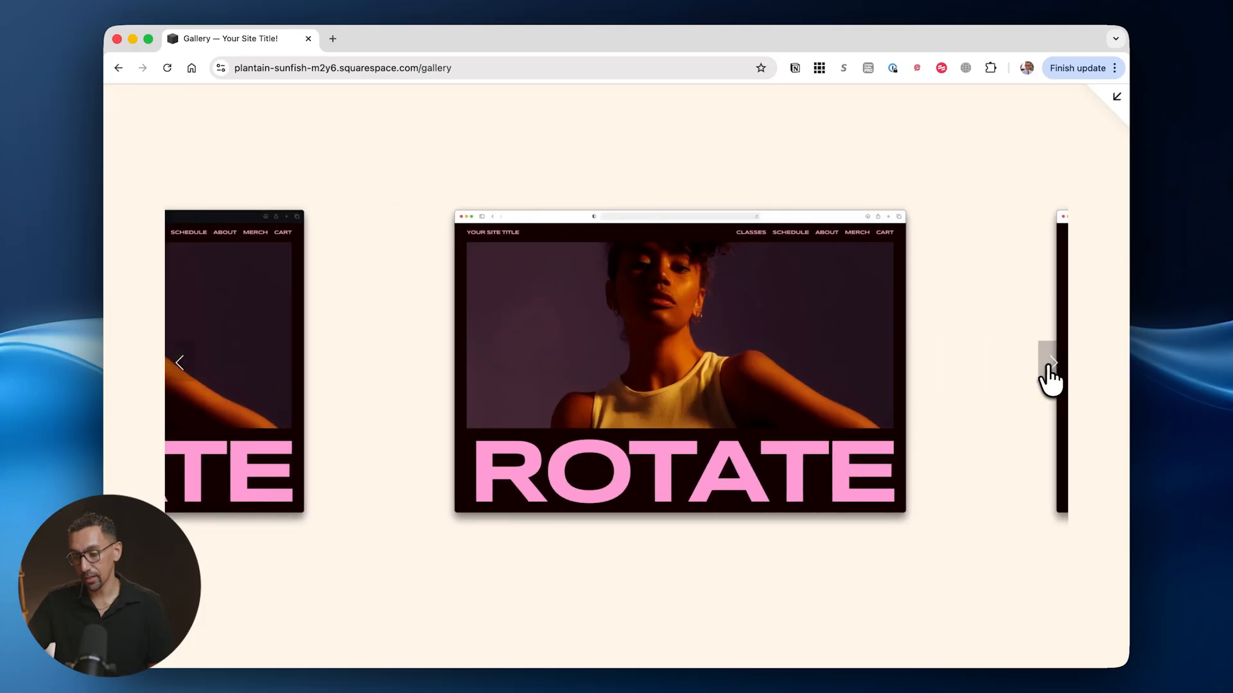
{"action": "left_click", "coordinate": [1052, 373]}
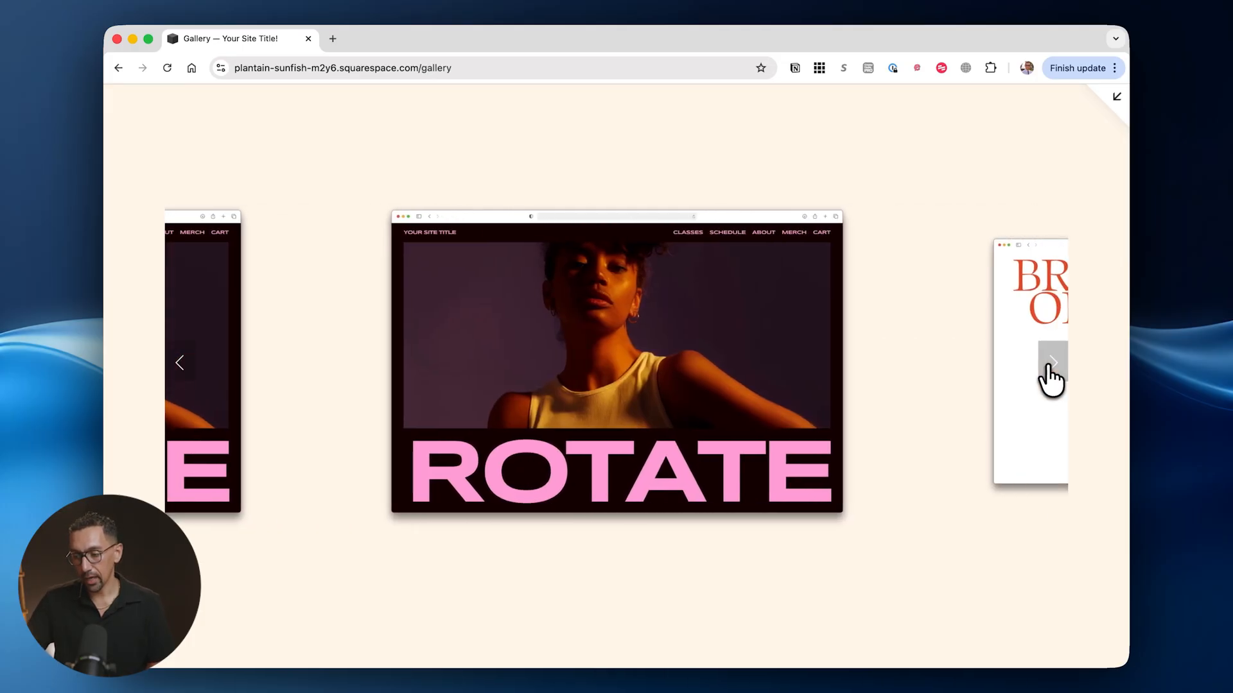
{"action": "left_click", "coordinate": [1052, 373]}
{"action": "left_click", "coordinate": [1052, 373]}
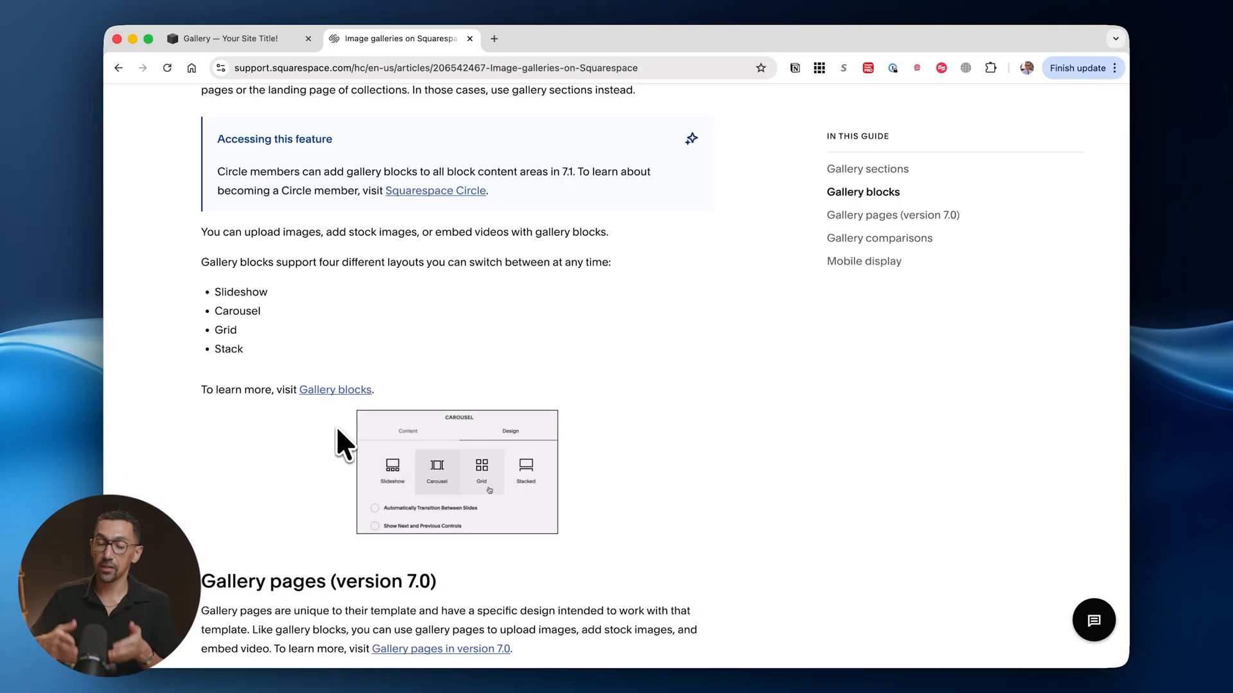
Review the help article's note on Circle members' access to gallery blocks, and return to the Gallery site tab.
{"action": "scroll", "coordinate": [231, 334], "scroll_direction": "up", "scroll_amount": 1}
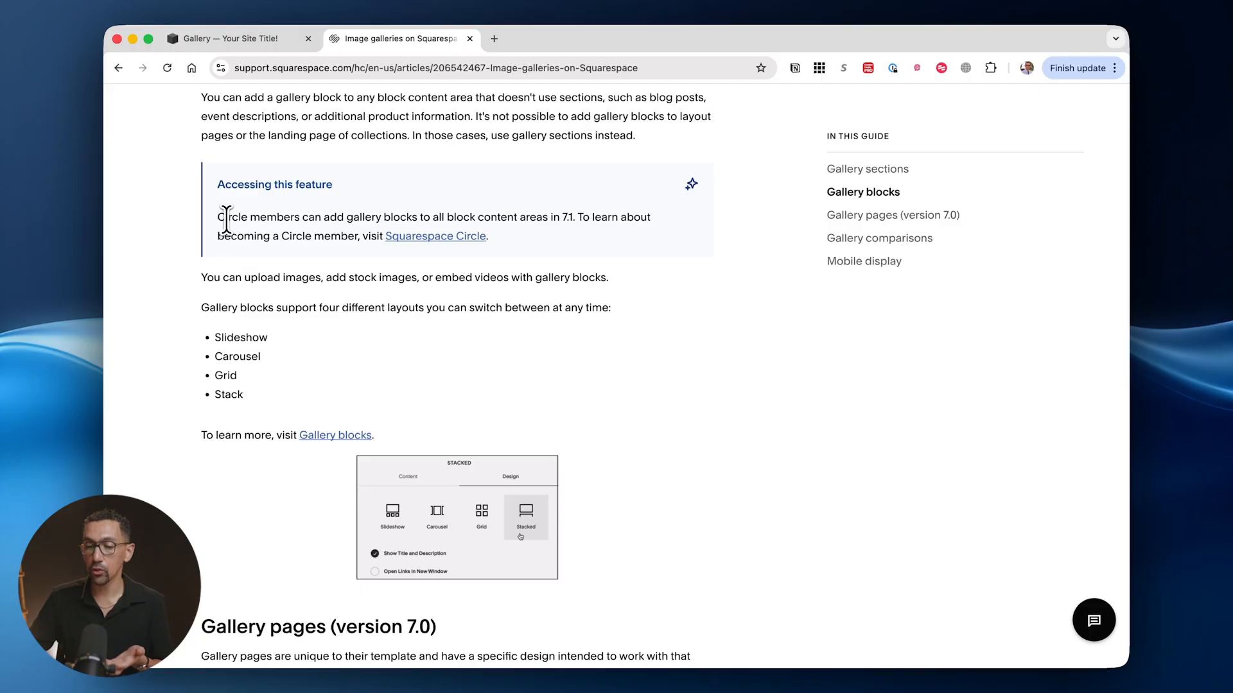
{"action": "left_click_drag", "start_coordinate": [225, 217], "coordinate": [307, 213]}
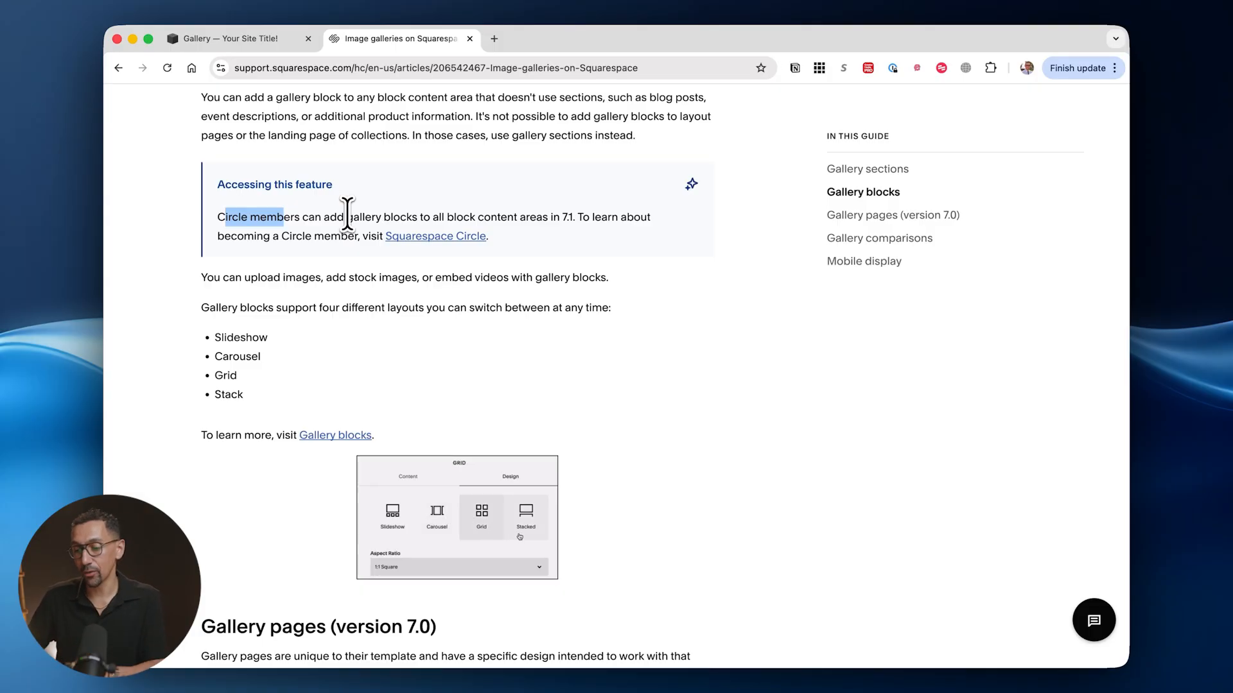
{"action": "key", "text": "super+1"}
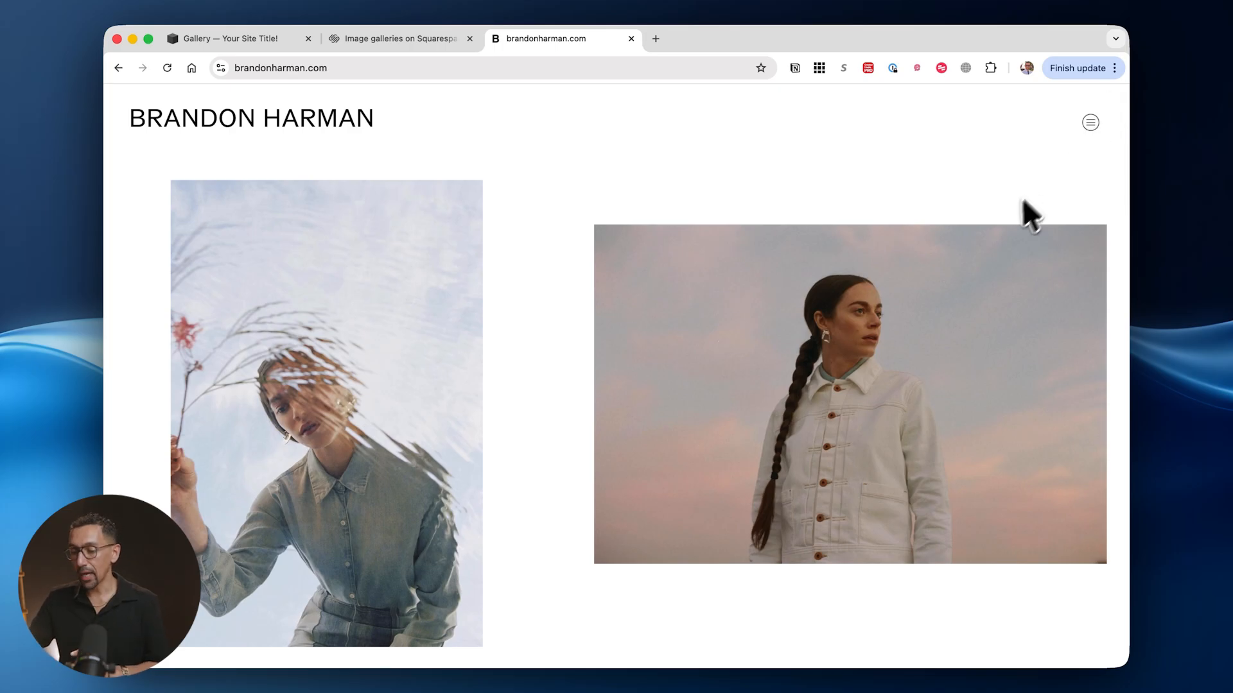
Examine the staggered image layout and spacing down the home page of the example photographer's portfolio site.
{"action": "scroll", "coordinate": [926, 294], "scroll_direction": "down", "scroll_amount": 10}
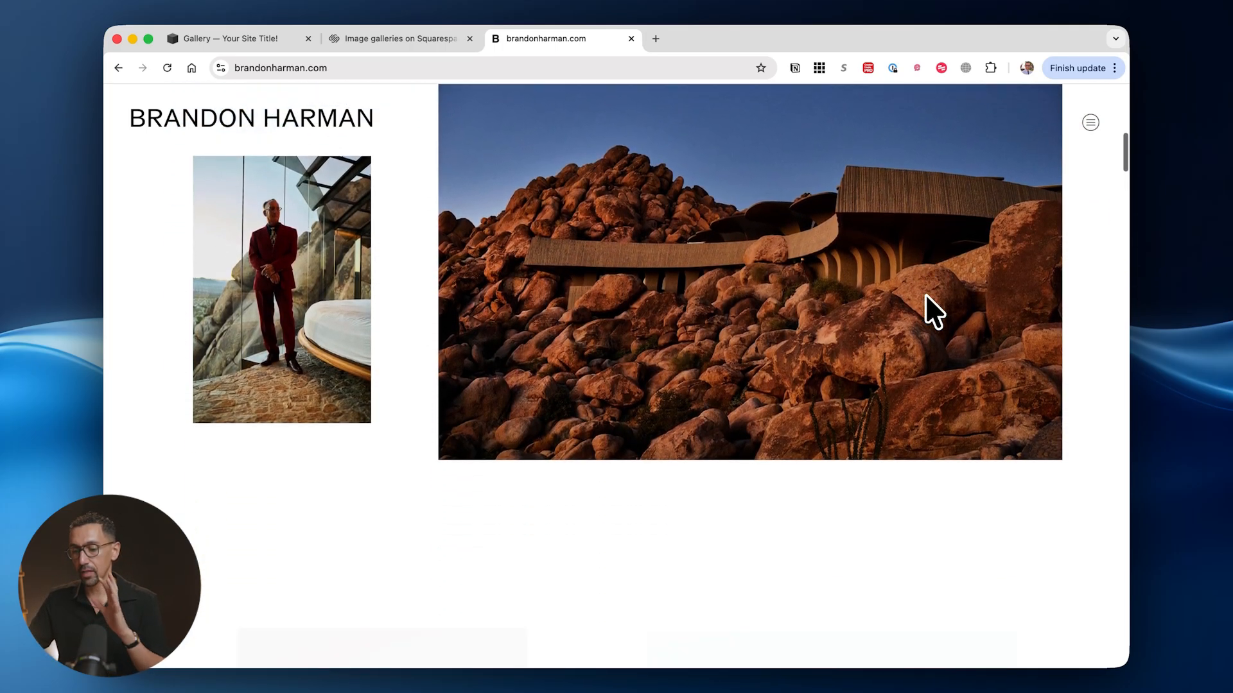
{"action": "scroll", "coordinate": [926, 294], "scroll_direction": "down", "scroll_amount": 10}
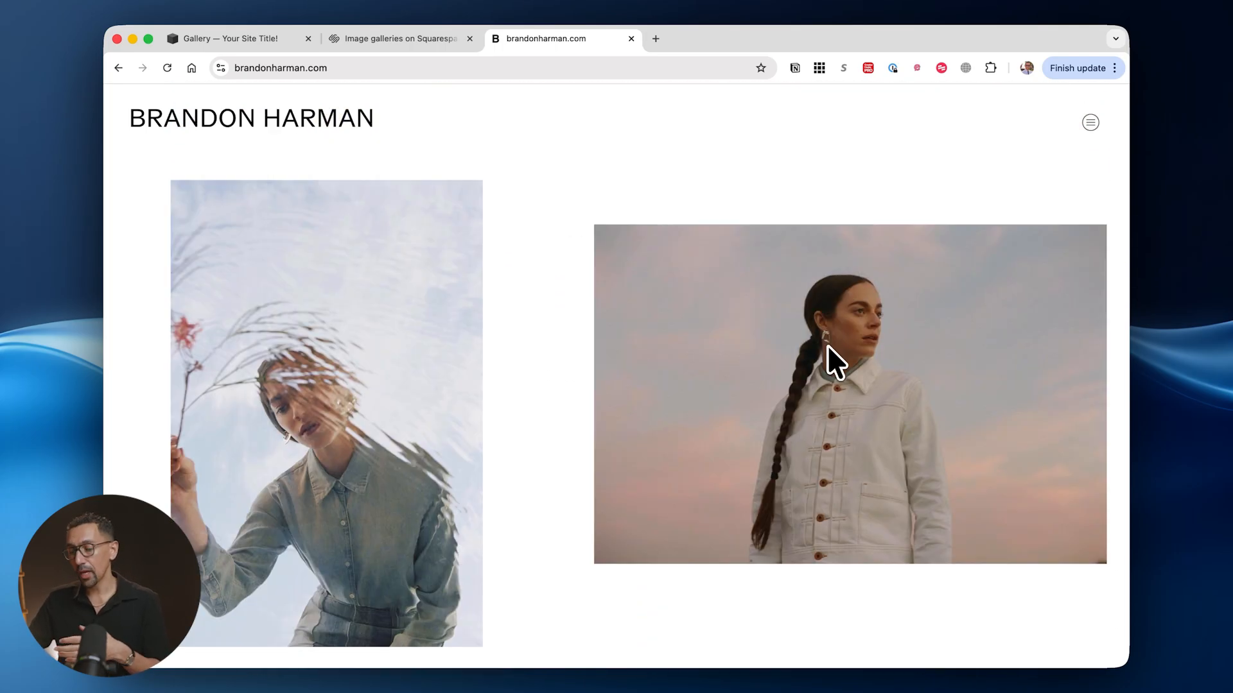
{"action": "scroll", "coordinate": [827, 345], "scroll_direction": "down", "scroll_amount": 5}
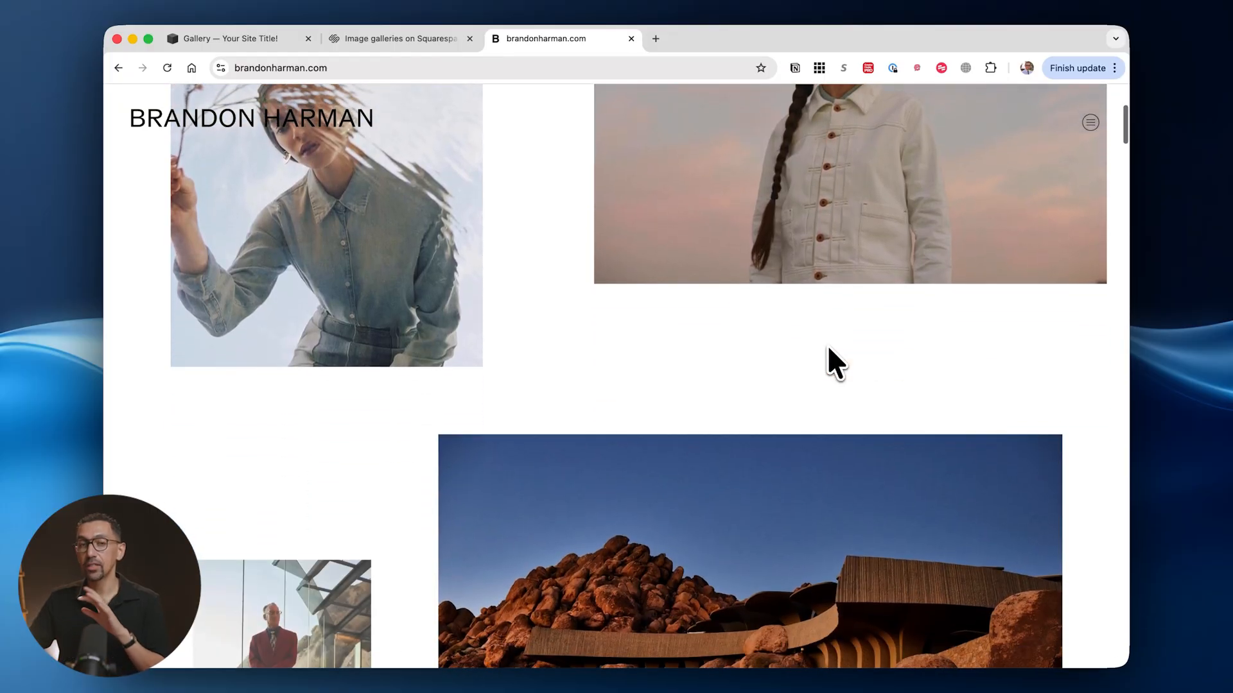
{"action": "scroll", "coordinate": [827, 344], "scroll_direction": "down", "scroll_amount": 3}
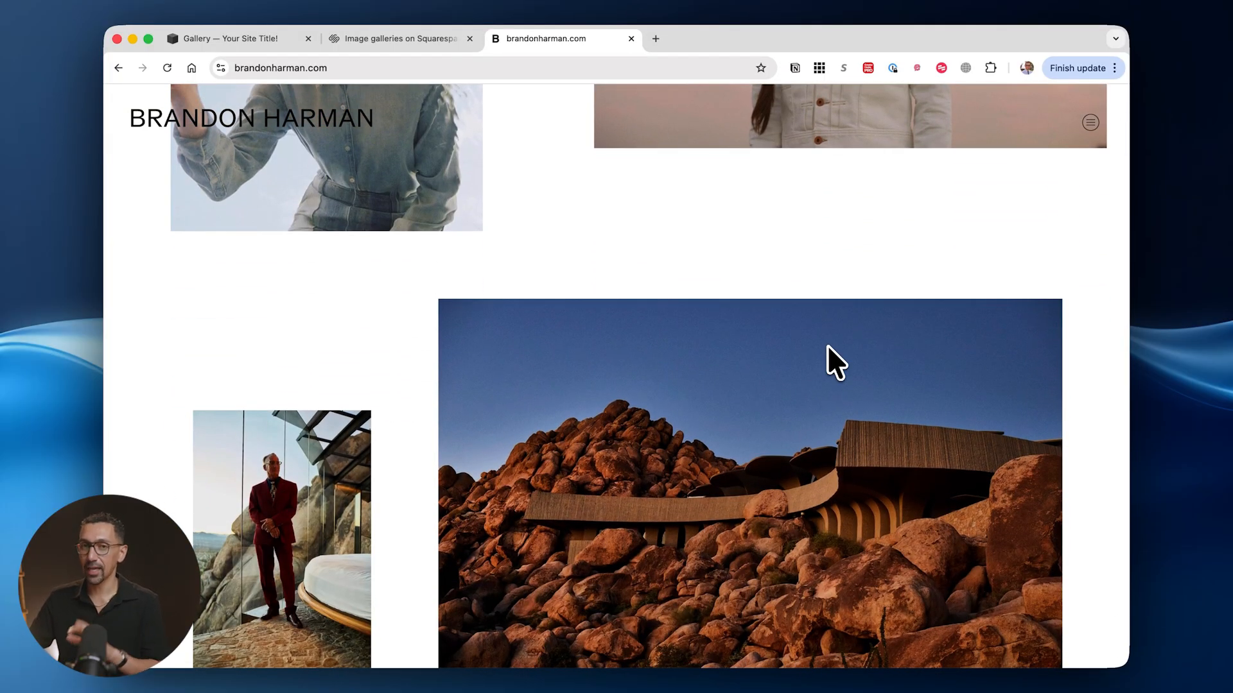
{"action": "scroll", "coordinate": [827, 347], "scroll_direction": "down", "scroll_amount": 15}
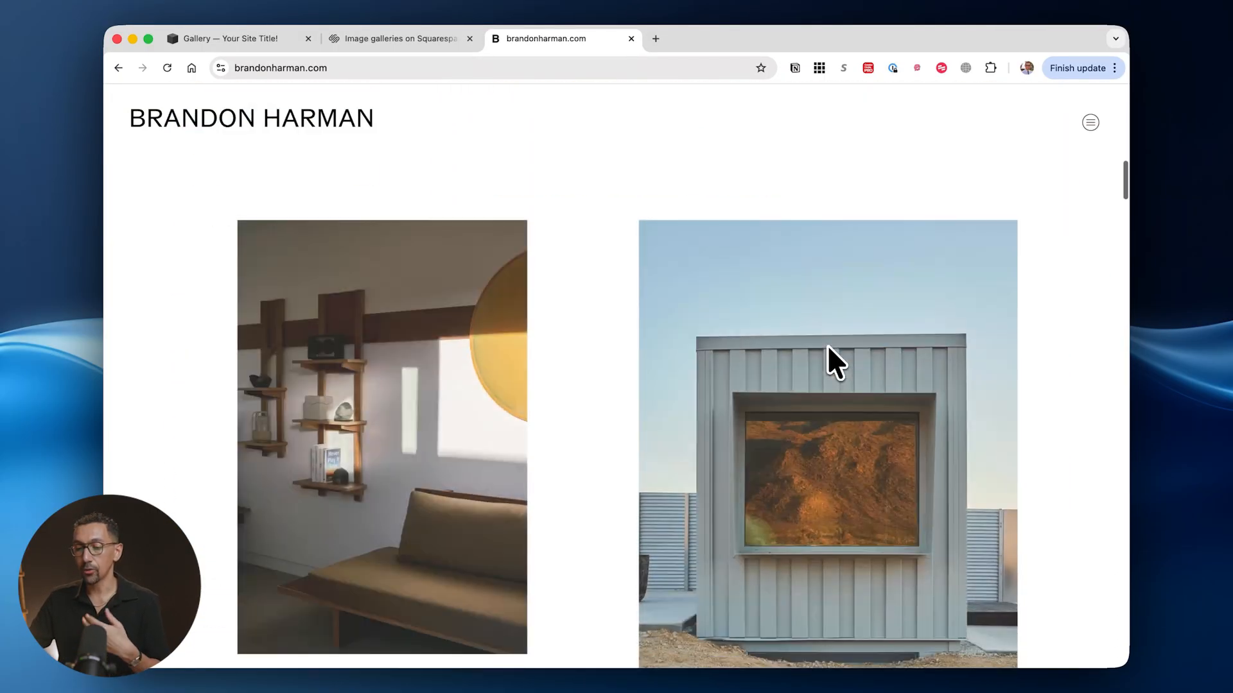
{"action": "scroll", "coordinate": [827, 345], "scroll_direction": "down", "scroll_amount": 15}
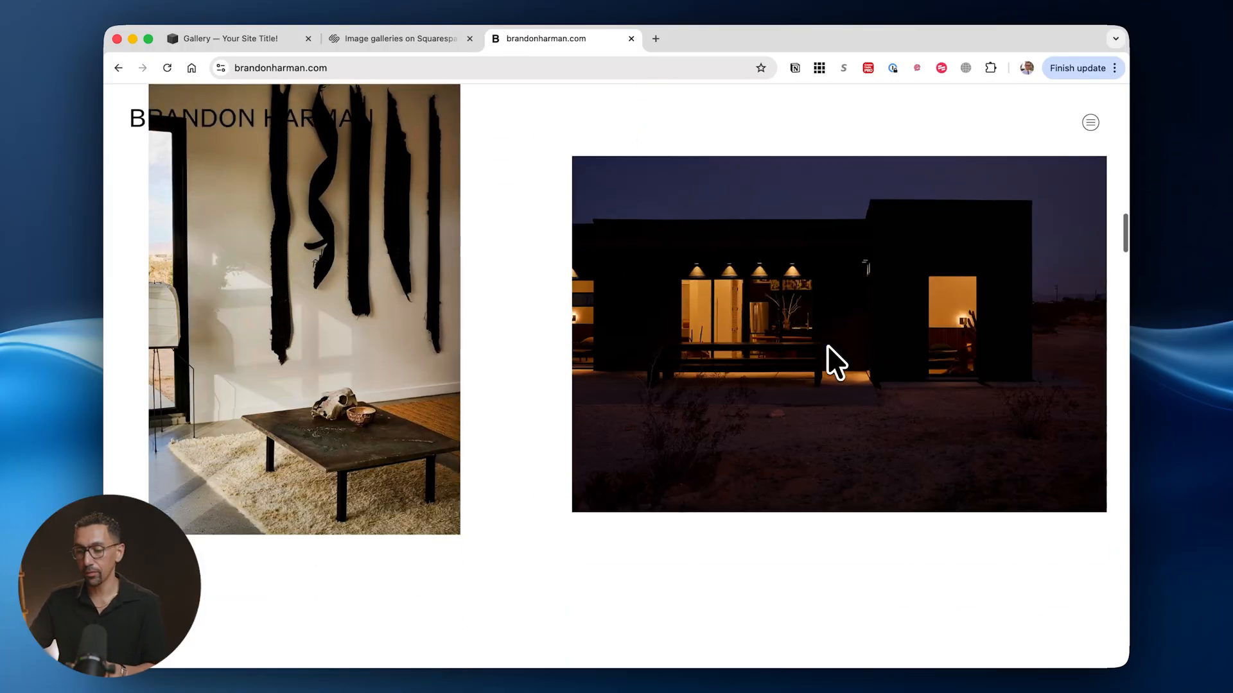
{"action": "scroll", "coordinate": [827, 345], "scroll_direction": "down", "scroll_amount": 15}
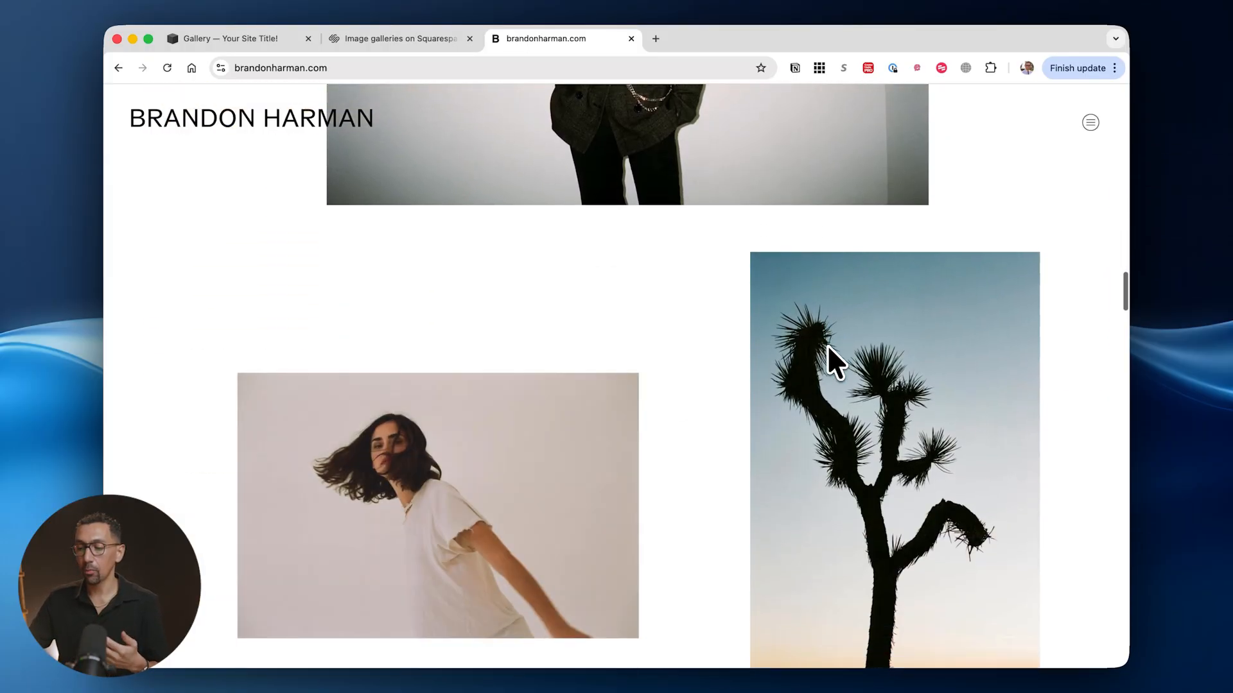
{"action": "scroll", "coordinate": [827, 345], "scroll_direction": "down", "scroll_amount": 10}
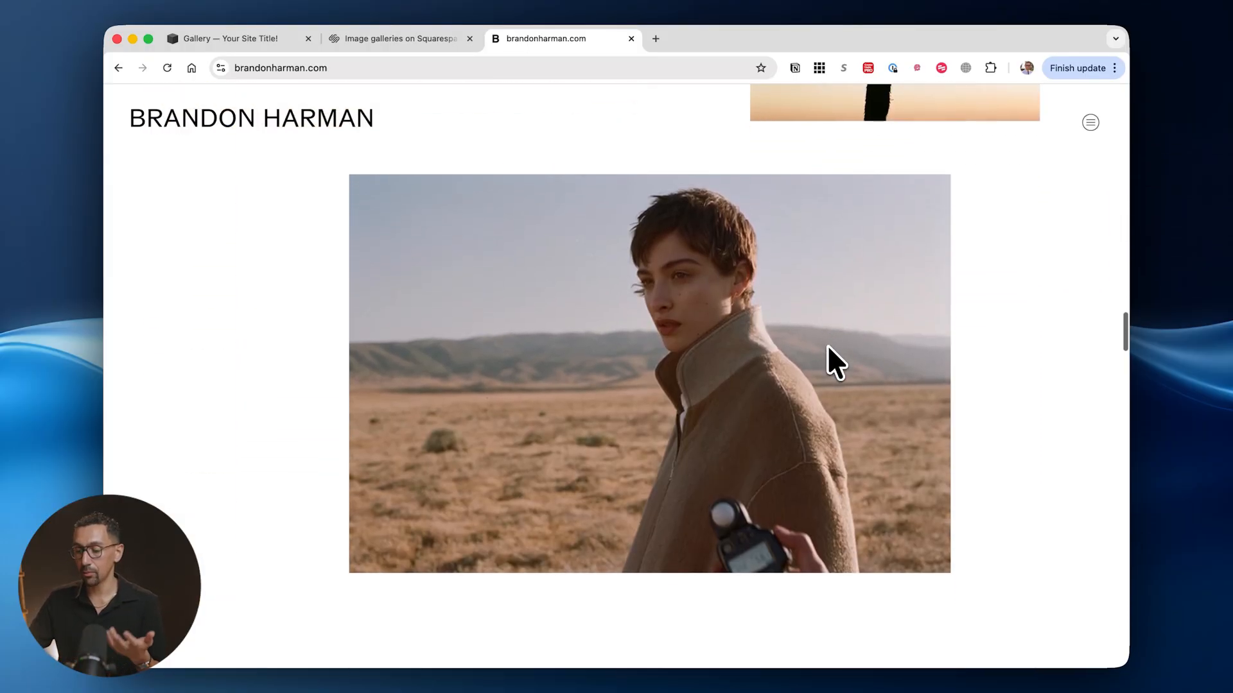
{"action": "scroll", "coordinate": [827, 345], "scroll_direction": "down", "scroll_amount": 10}
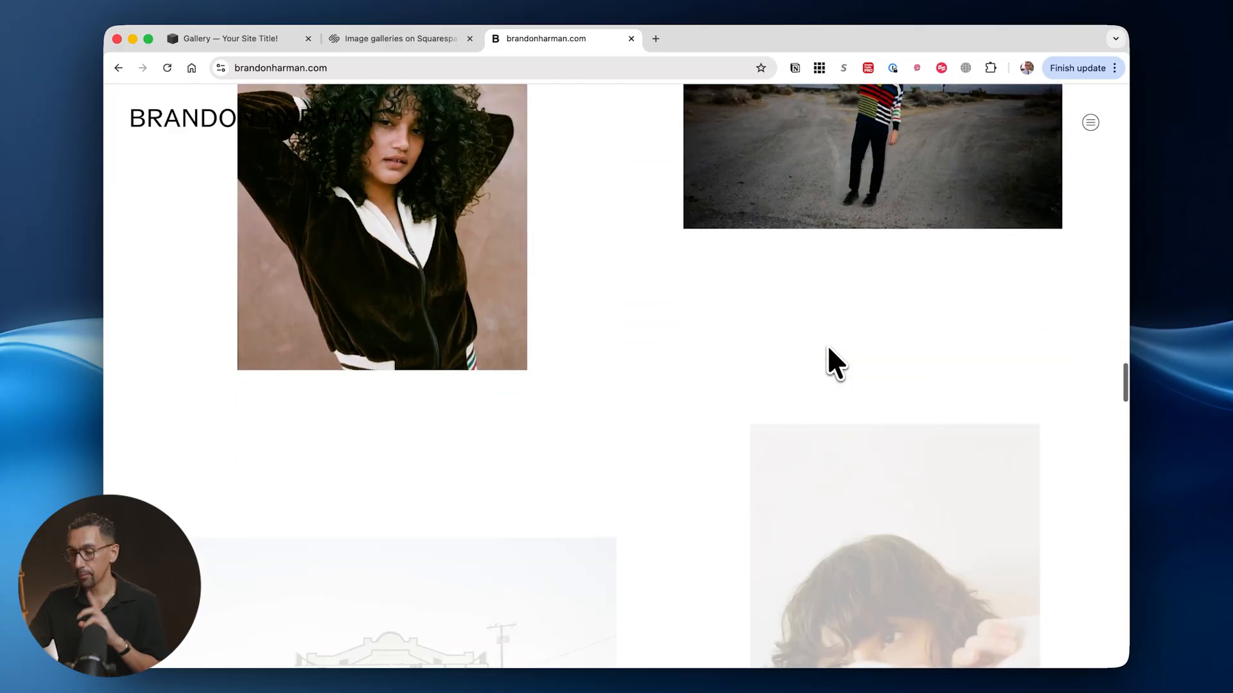
{"action": "scroll", "coordinate": [861, 325], "scroll_direction": "down", "scroll_amount": 5}
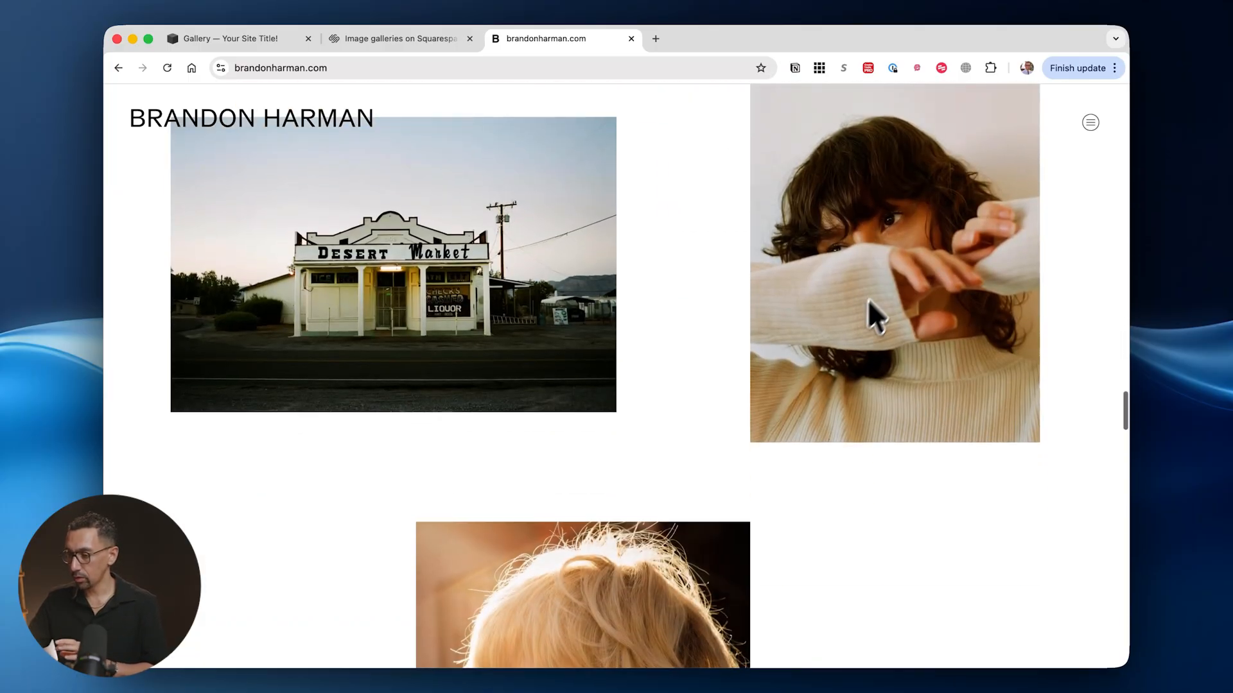
Open the Fashion & Portrait page of the photographer's site and examine how its image grid is laid out.
{"action": "left_click", "coordinate": [1089, 125]}
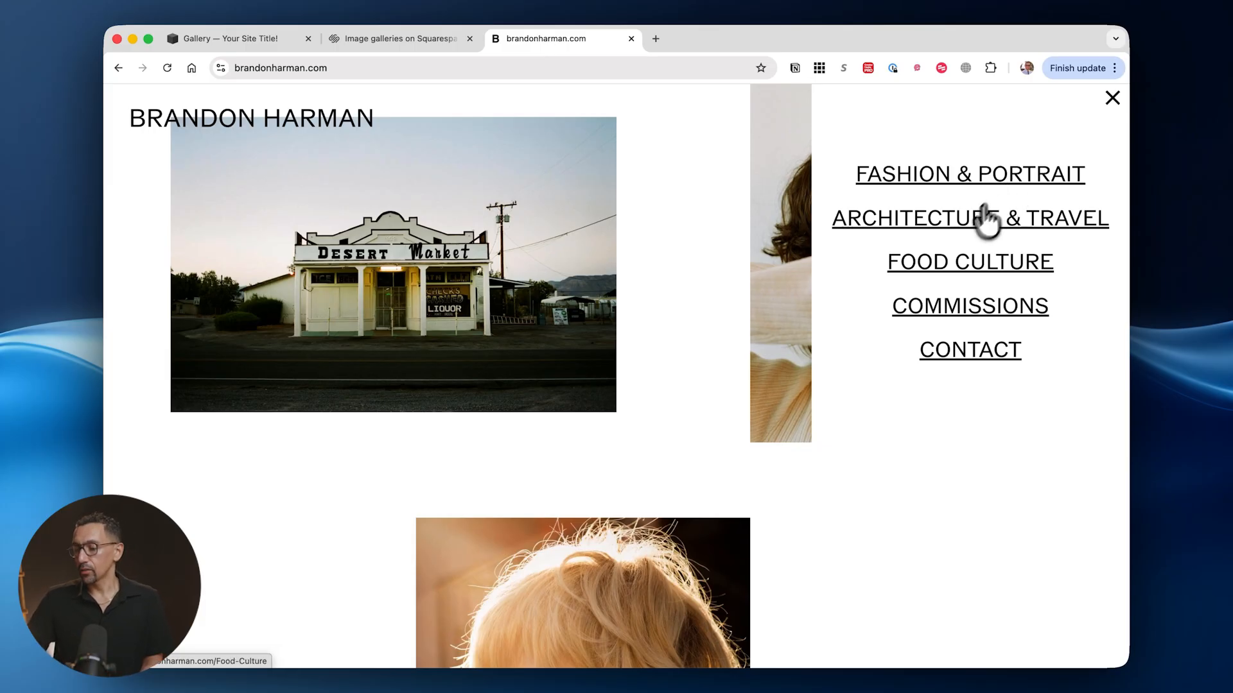
{"action": "left_click", "coordinate": [964, 180]}
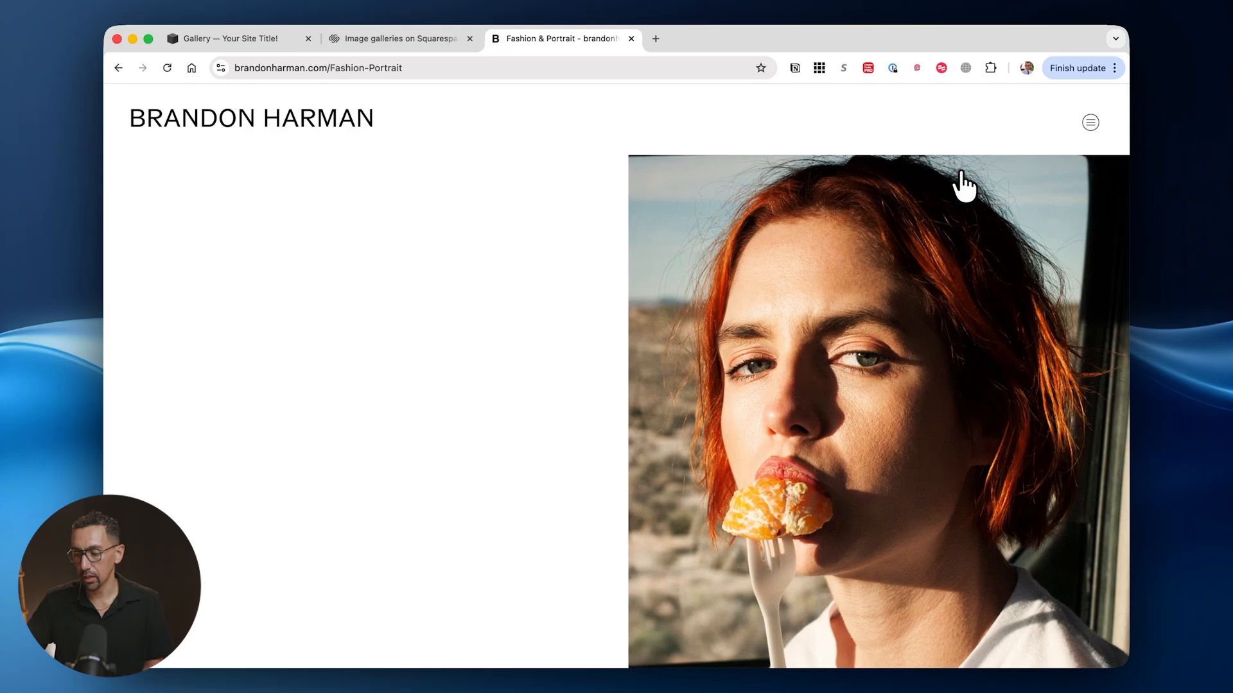
{"action": "scroll", "coordinate": [630, 390], "scroll_direction": "down", "scroll_amount": 5}
{"action": "scroll", "coordinate": [632, 390], "scroll_direction": "down", "scroll_amount": 10}
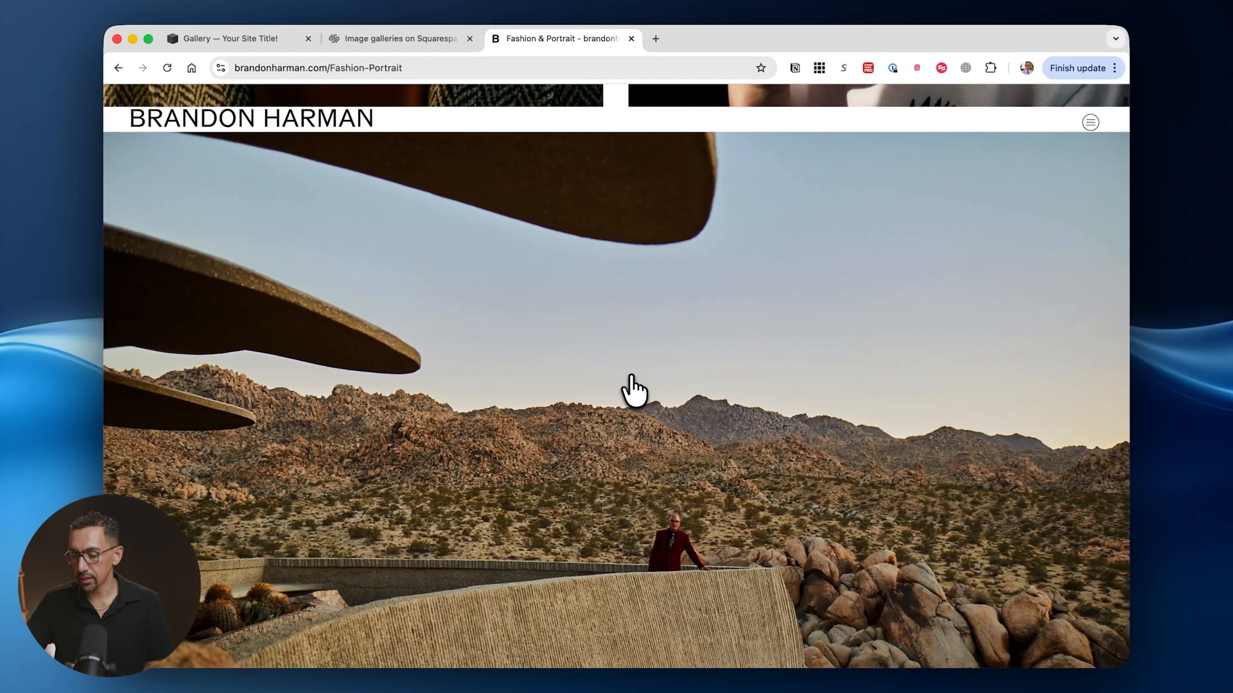
{"action": "scroll", "coordinate": [632, 390], "scroll_direction": "down", "scroll_amount": 10}
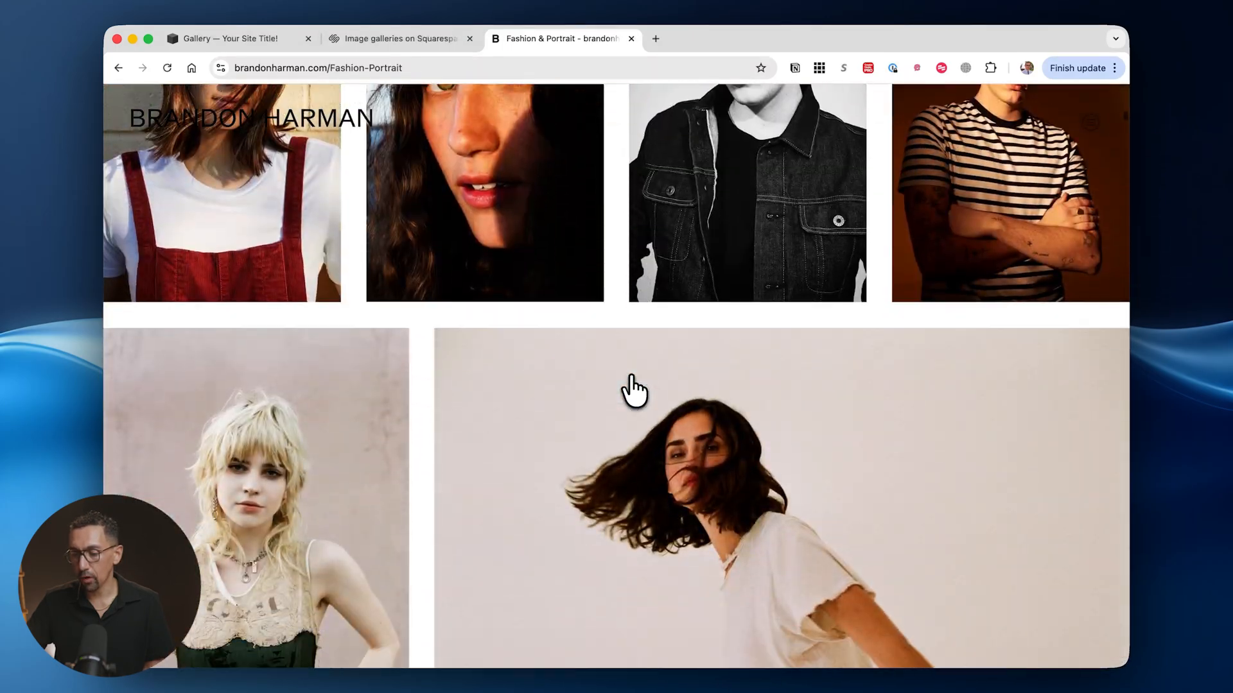
{"action": "scroll", "coordinate": [633, 390], "scroll_direction": "down", "scroll_amount": 10}
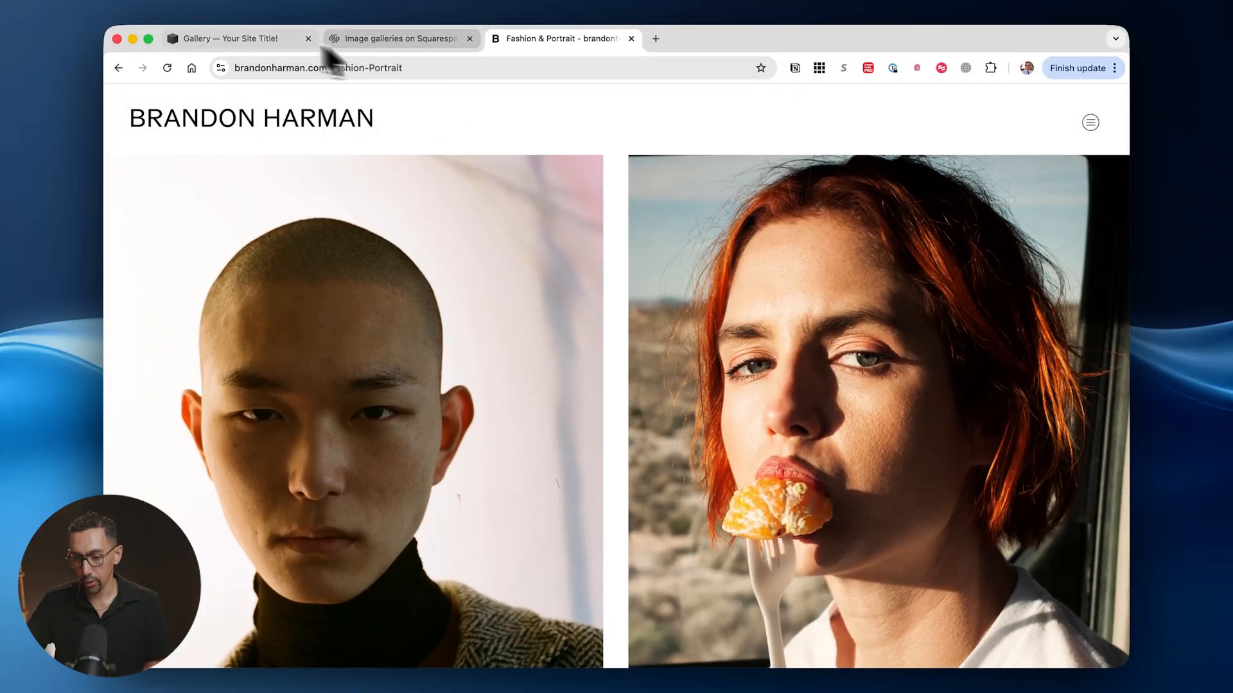
Back in the Squarespace site, add a Portfolio page to the main navigation using the layout with introductory text, and name it Portfolio.
{"action": "left_click", "coordinate": [244, 36]}
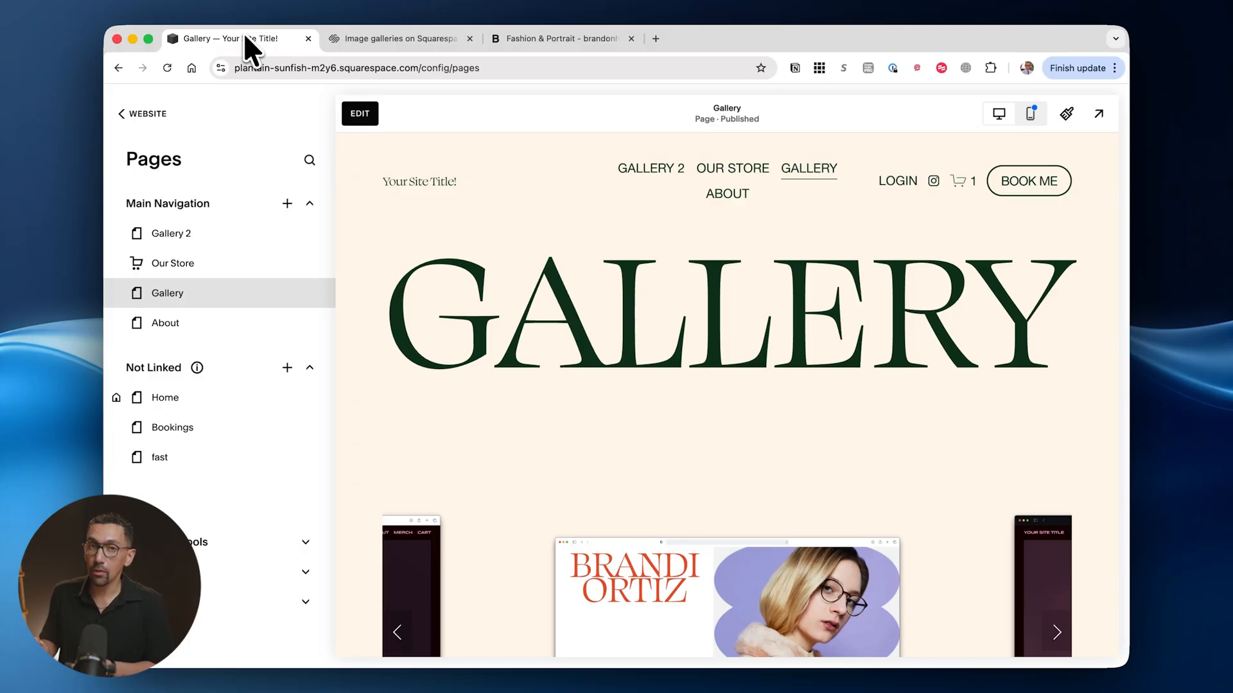
{"action": "left_click", "coordinate": [287, 203]}
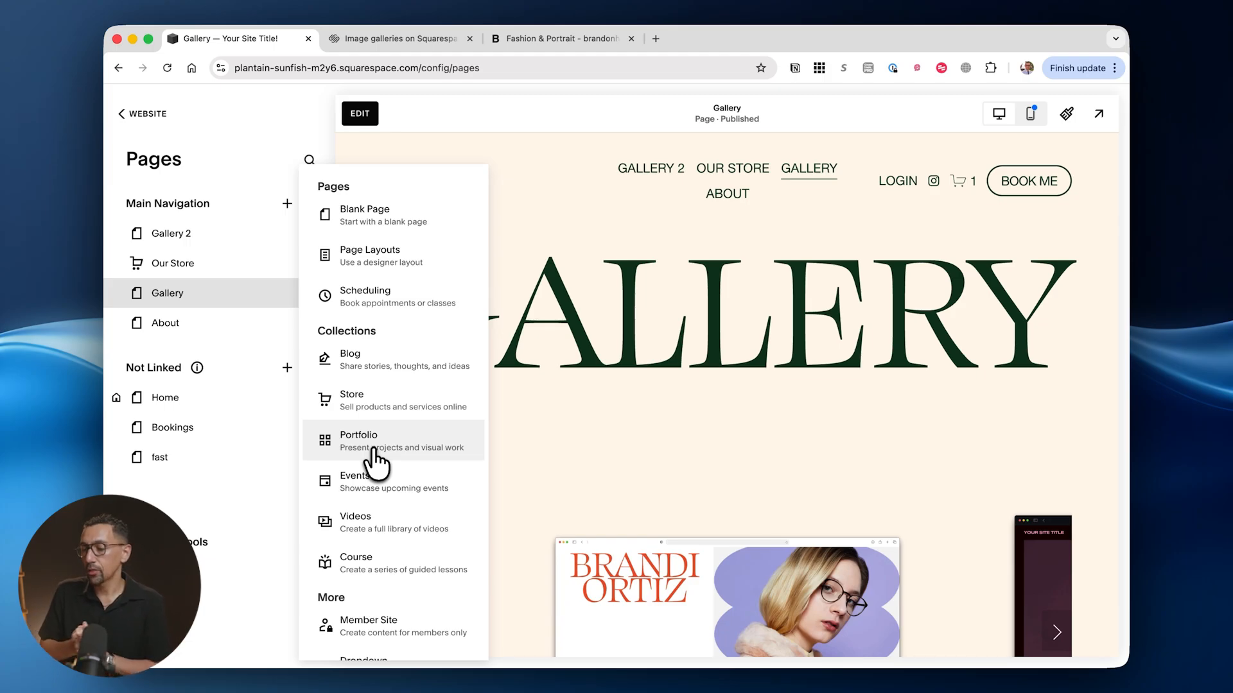
{"action": "left_click", "coordinate": [376, 457]}
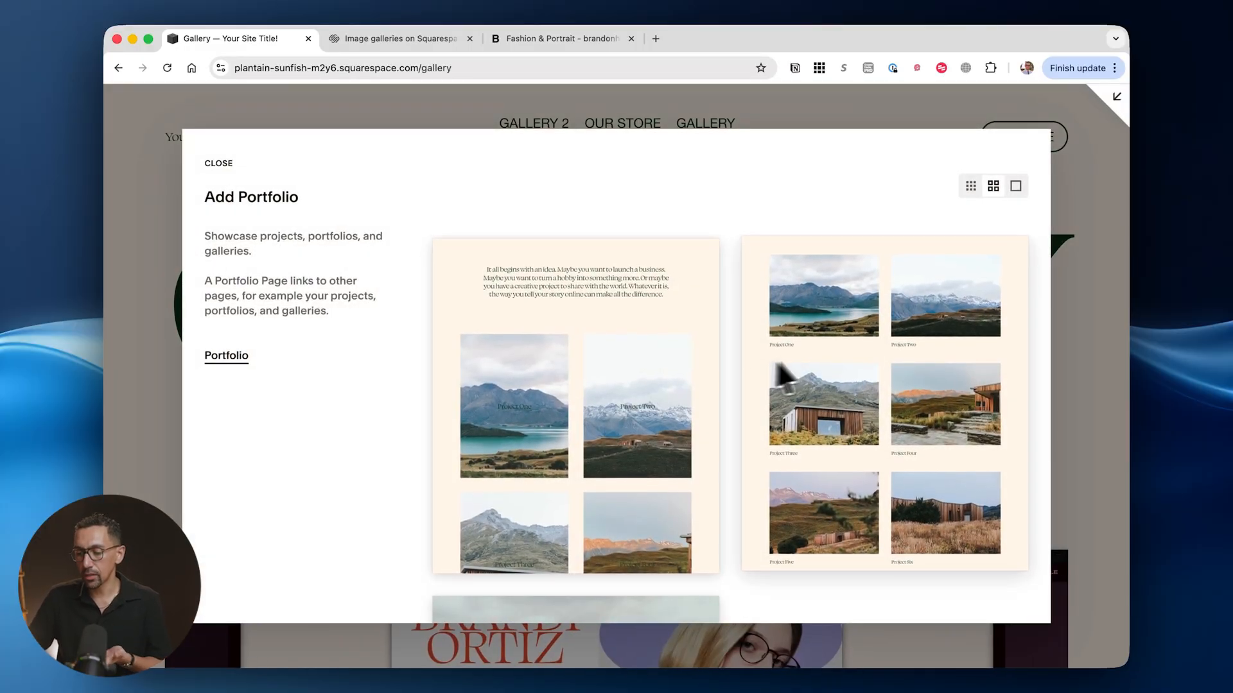
{"action": "left_click", "coordinate": [614, 387]}
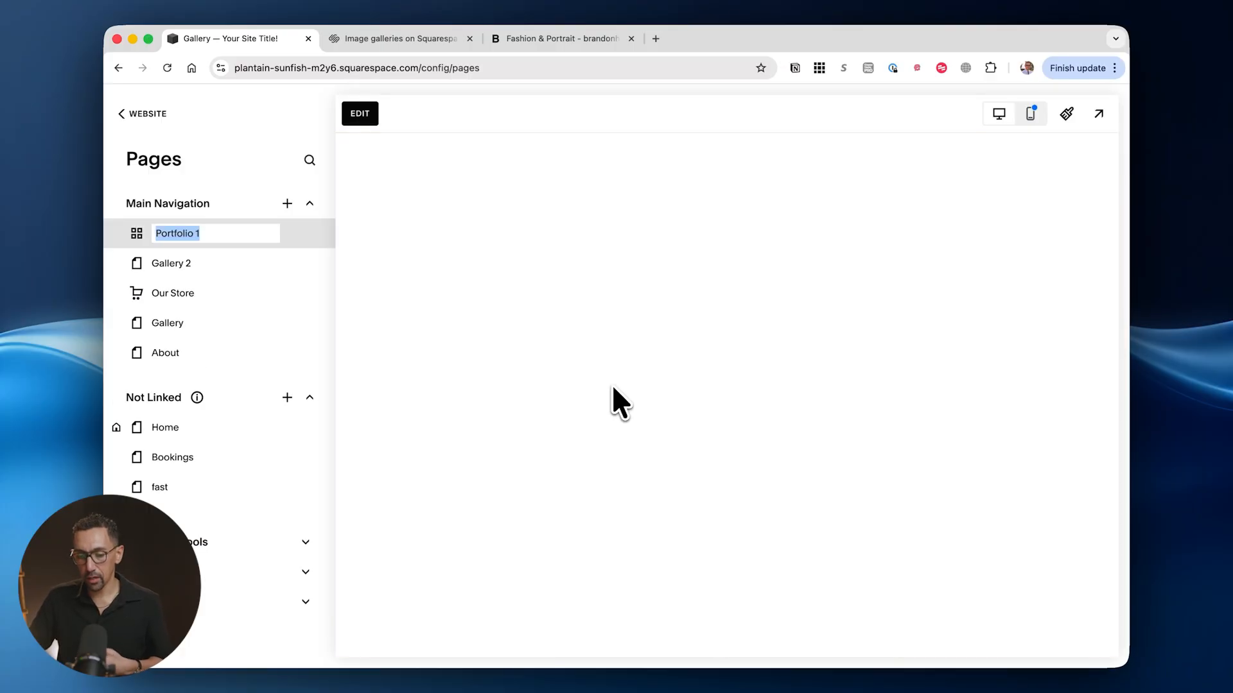
{"action": "key", "text": "BackSpace"}
{"action": "key", "text": "BackSpace"}
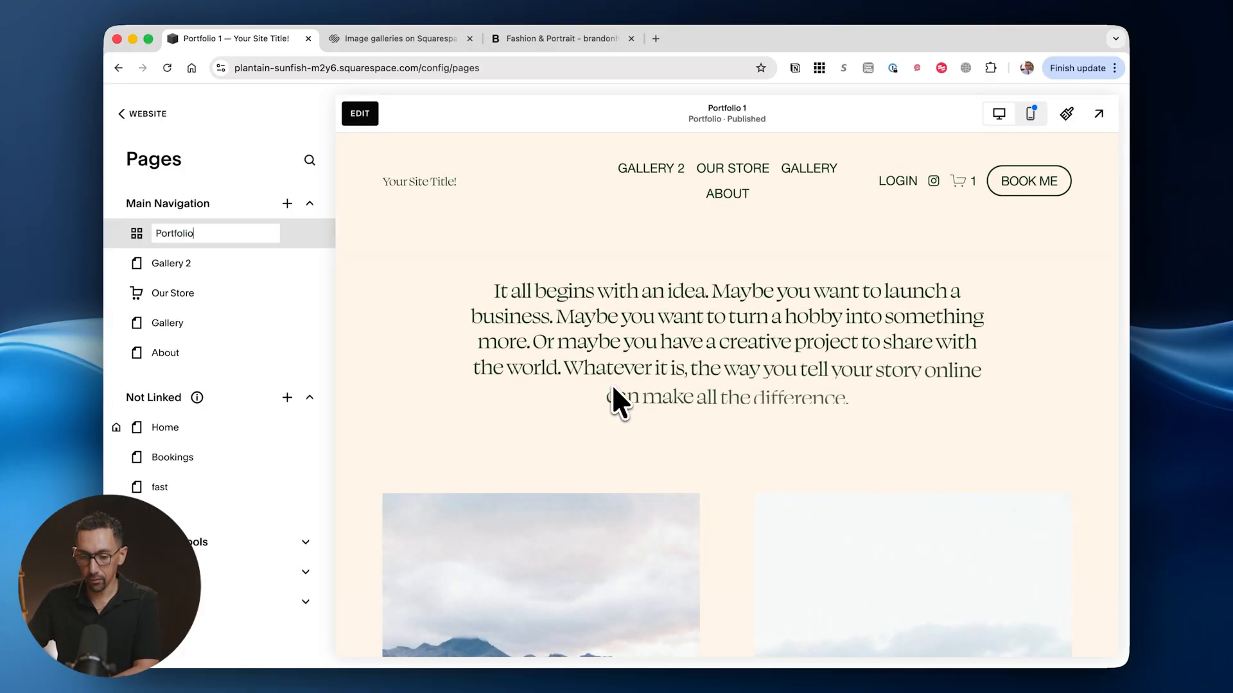
{"action": "key", "text": "Return"}
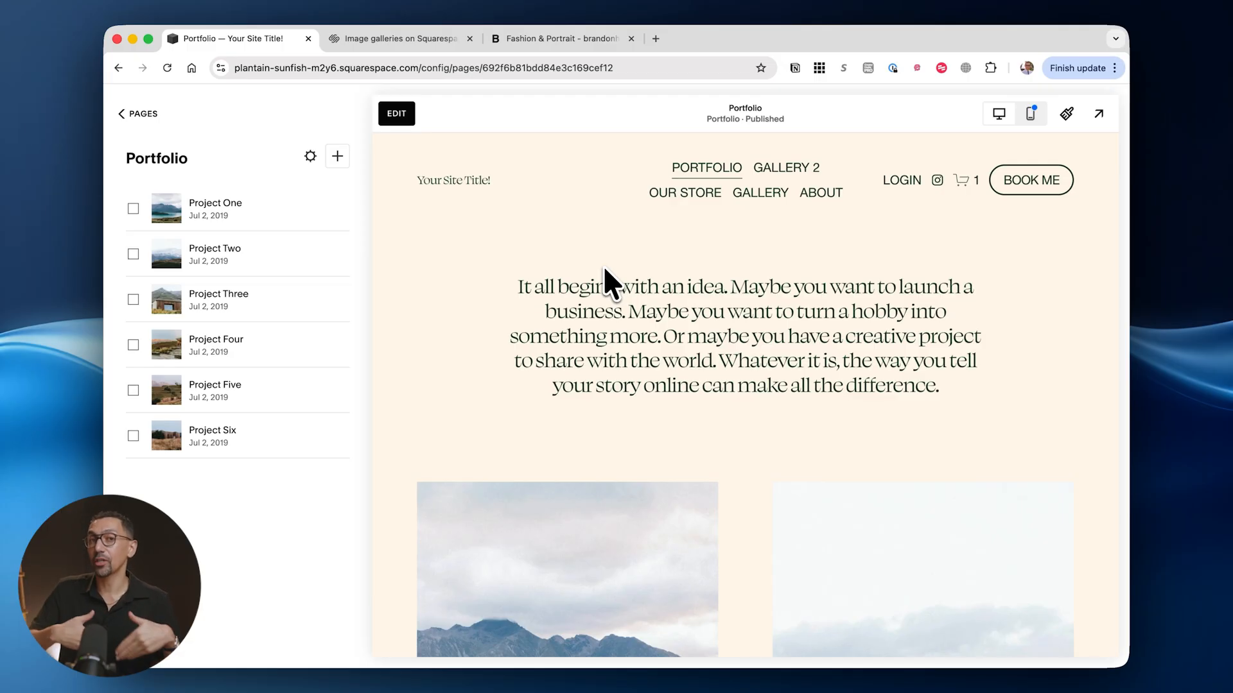
{"action": "scroll", "coordinate": [603, 264], "scroll_direction": "down", "scroll_amount": 5}
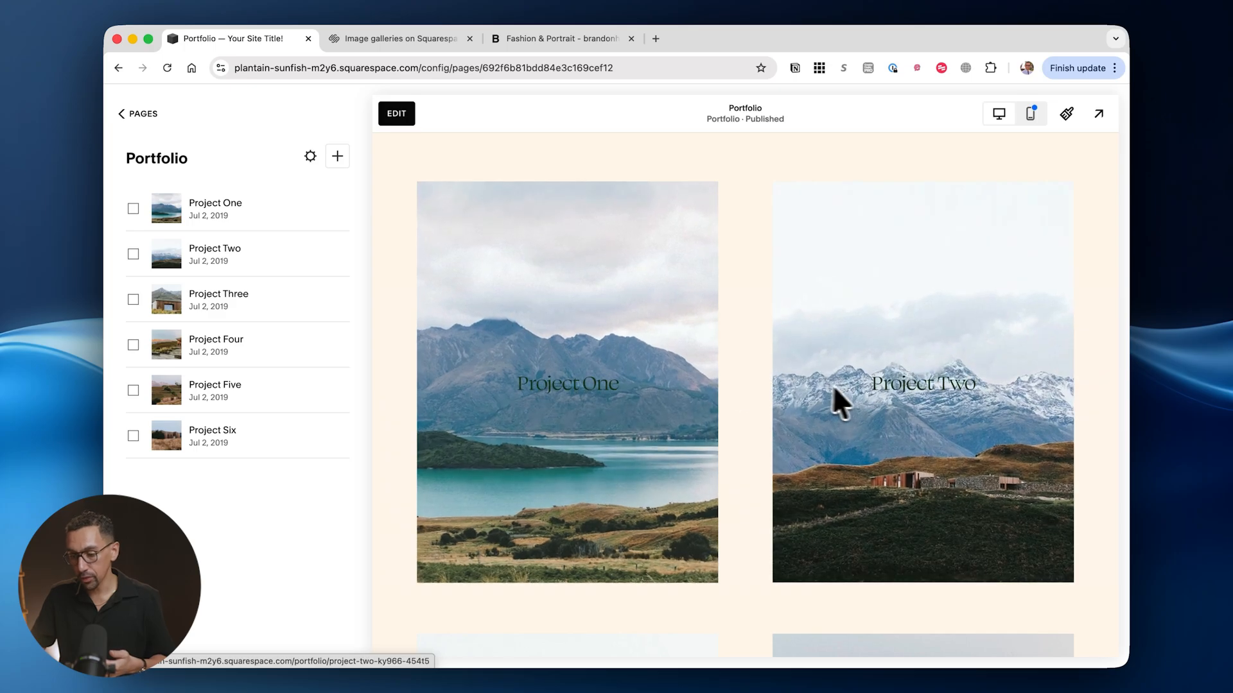
Examine the Portfolio page's project grid, then open Project One and look through its text and full-width gallery images.
{"action": "scroll", "coordinate": [796, 385], "scroll_direction": "down", "scroll_amount": 5}
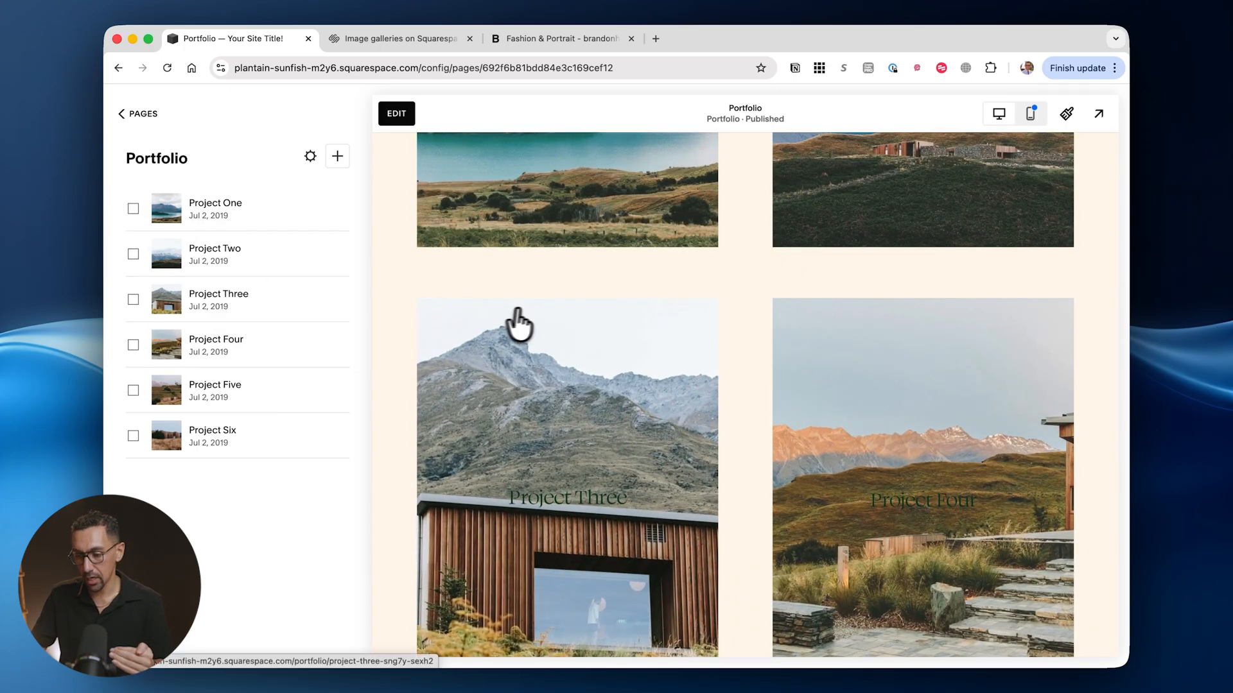
{"action": "scroll", "coordinate": [524, 318], "scroll_direction": "up", "scroll_amount": 5}
{"action": "left_click", "coordinate": [587, 365]}
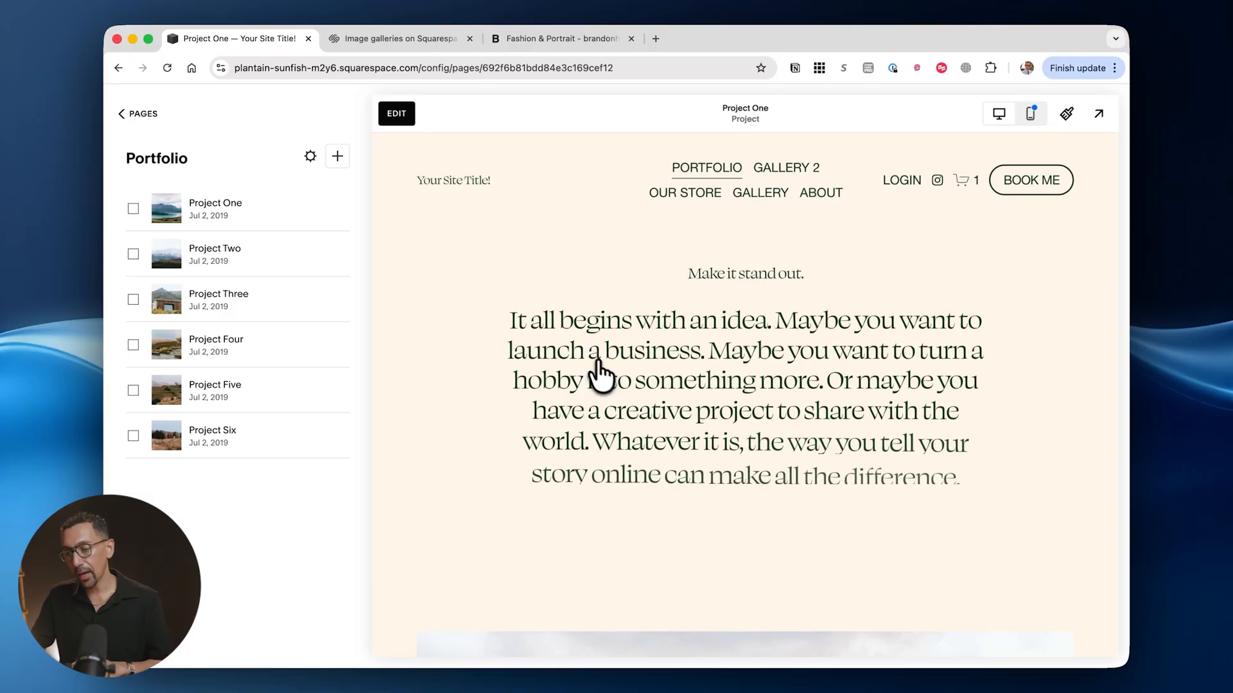
{"action": "scroll", "coordinate": [594, 373], "scroll_direction": "down", "scroll_amount": 3}
{"action": "scroll", "coordinate": [611, 389], "scroll_direction": "down", "scroll_amount": 10}
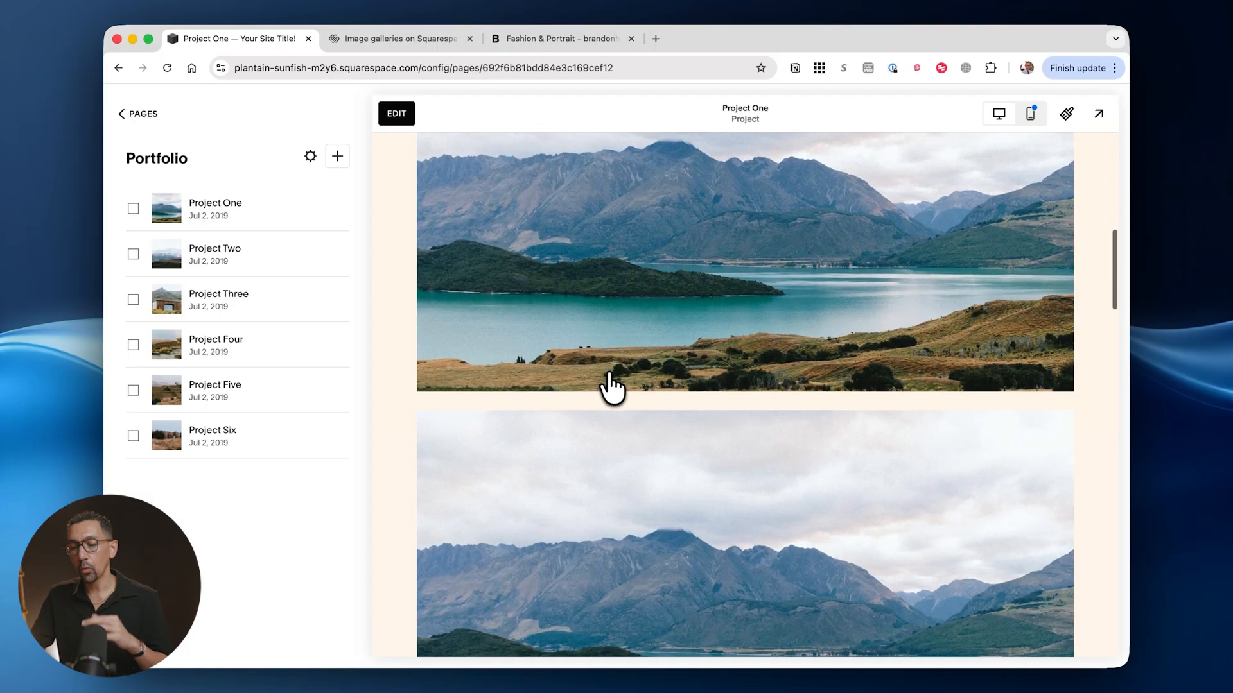
{"action": "scroll", "coordinate": [611, 388], "scroll_direction": "down", "scroll_amount": 10}
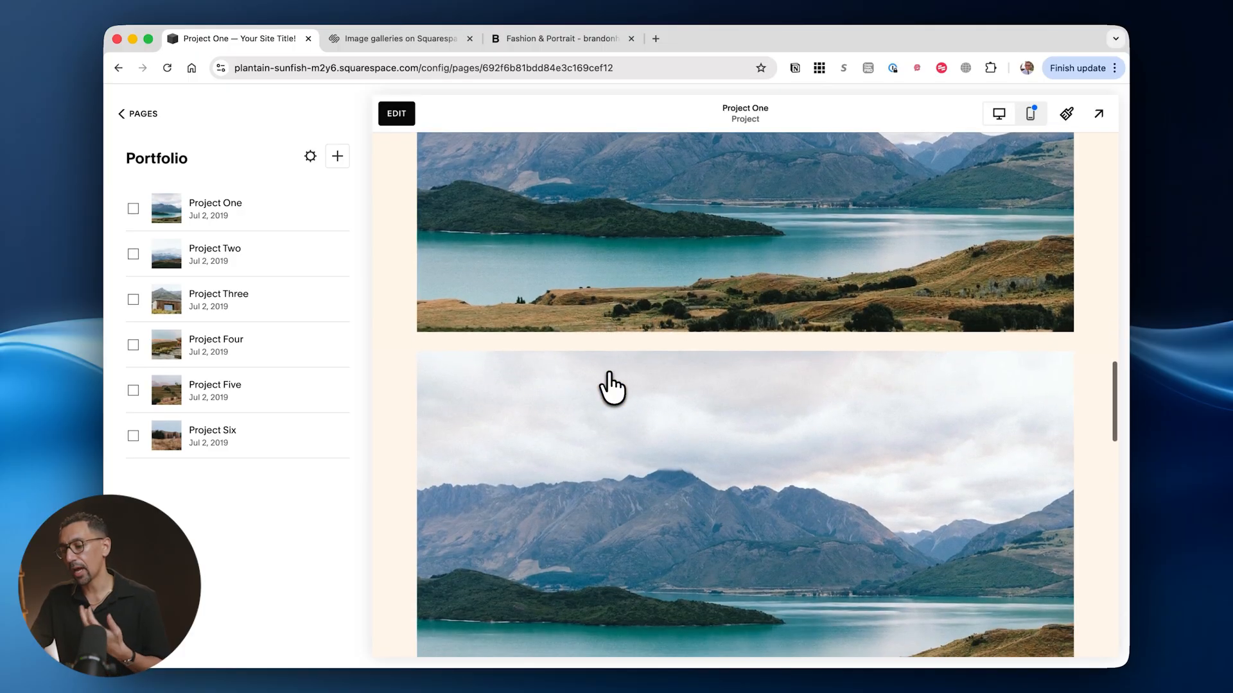
{"action": "scroll", "coordinate": [611, 389], "scroll_direction": "down", "scroll_amount": 10}
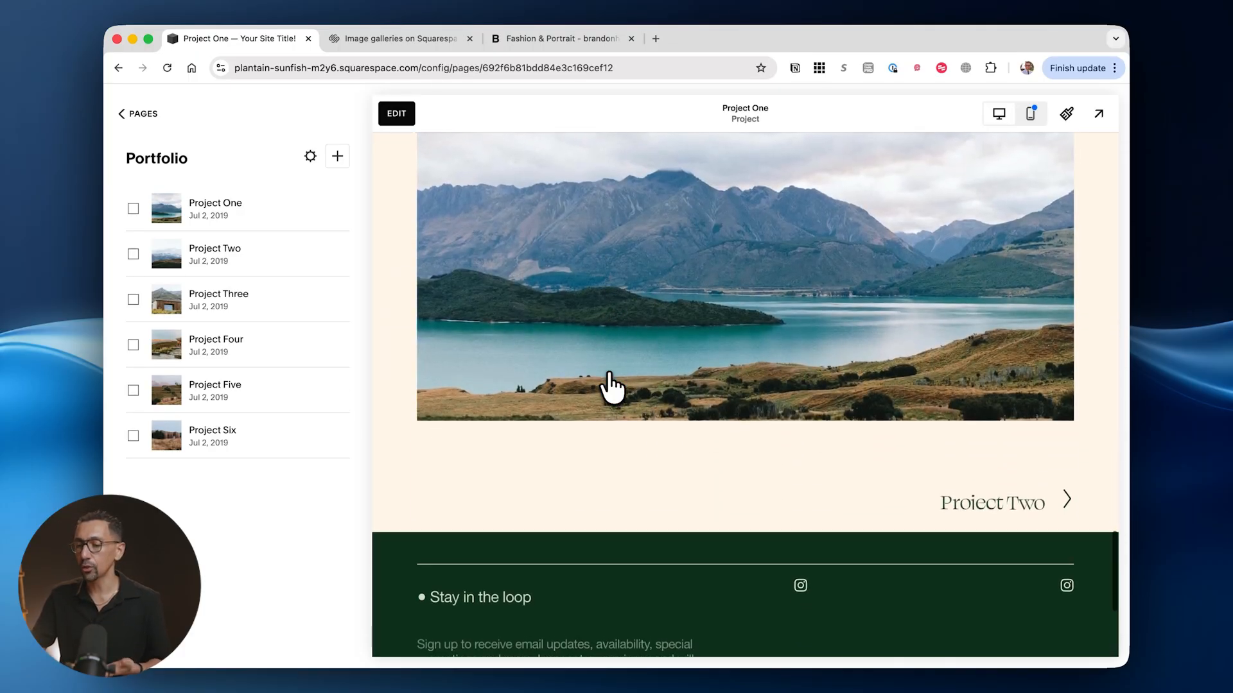
{"action": "scroll", "coordinate": [611, 388], "scroll_direction": "up", "scroll_amount": 10}
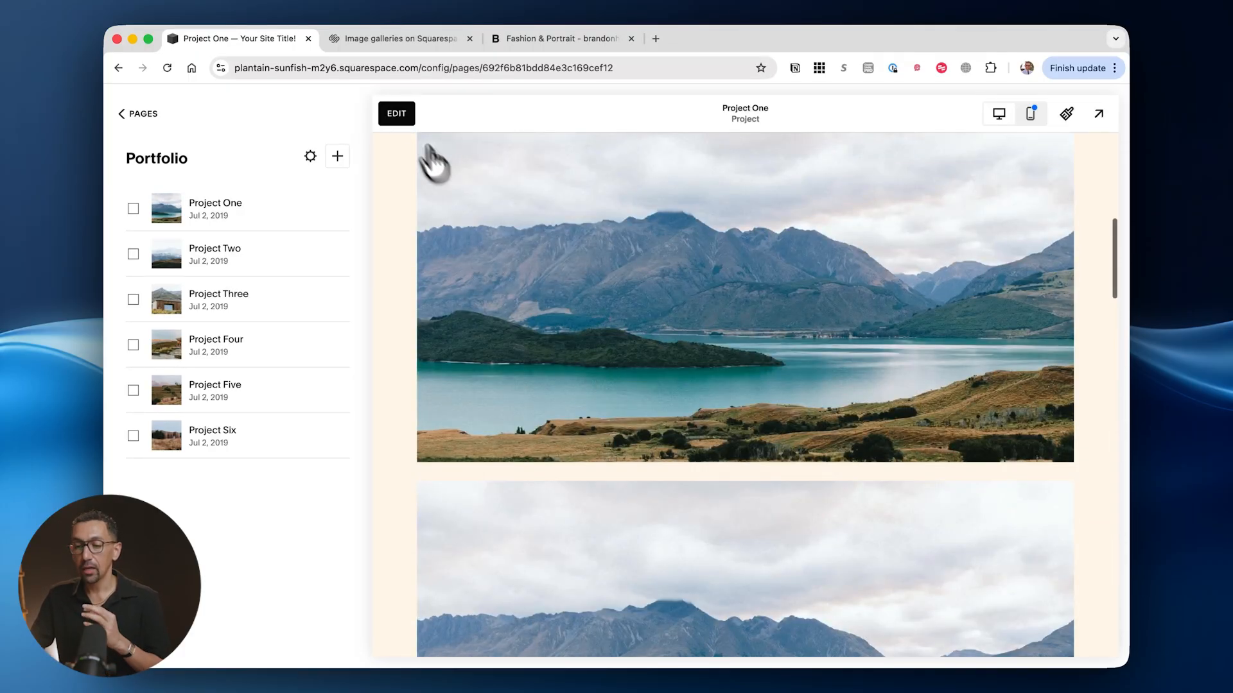
Open Project One for editing, inspect its gallery and text sections, and exit without making changes.
{"action": "left_click", "coordinate": [396, 113]}
{"action": "scroll", "coordinate": [395, 249], "scroll_direction": "up", "scroll_amount": 2}
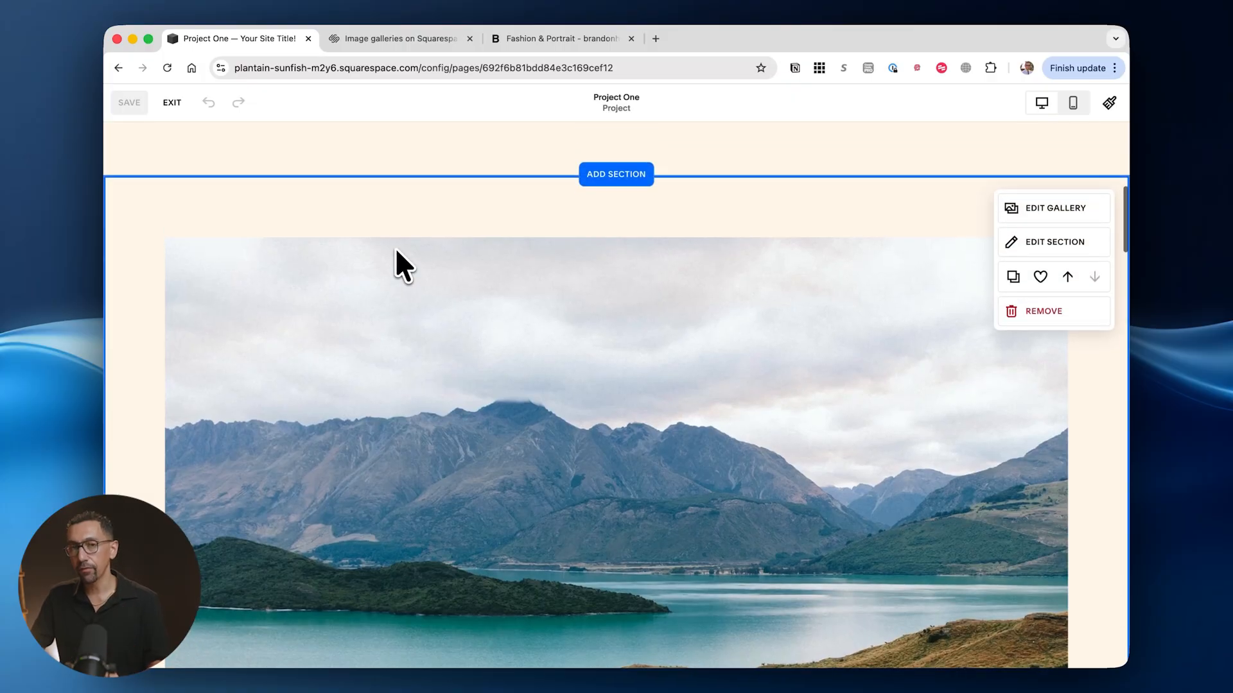
{"action": "scroll", "coordinate": [396, 251], "scroll_direction": "up", "scroll_amount": 1}
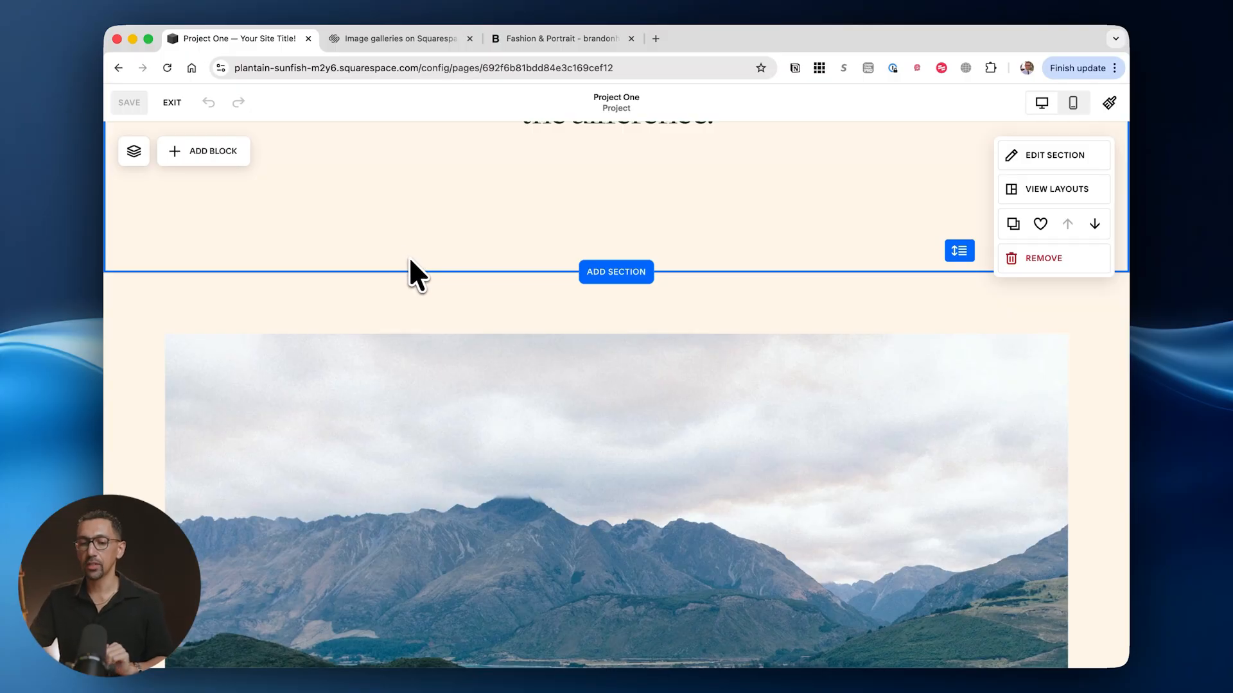
{"action": "left_click", "coordinate": [178, 108]}
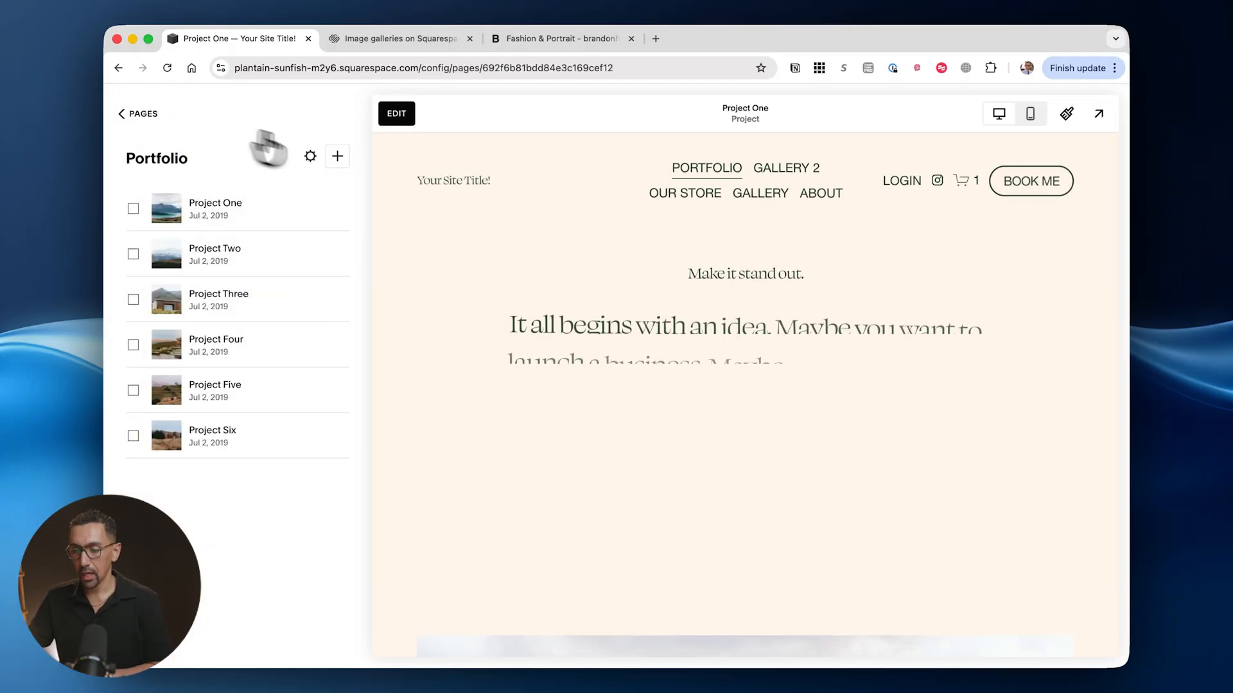
Return to the main Portfolio page, start editing it, and open the section settings of its project grid.
{"action": "left_click", "coordinate": [705, 168]}
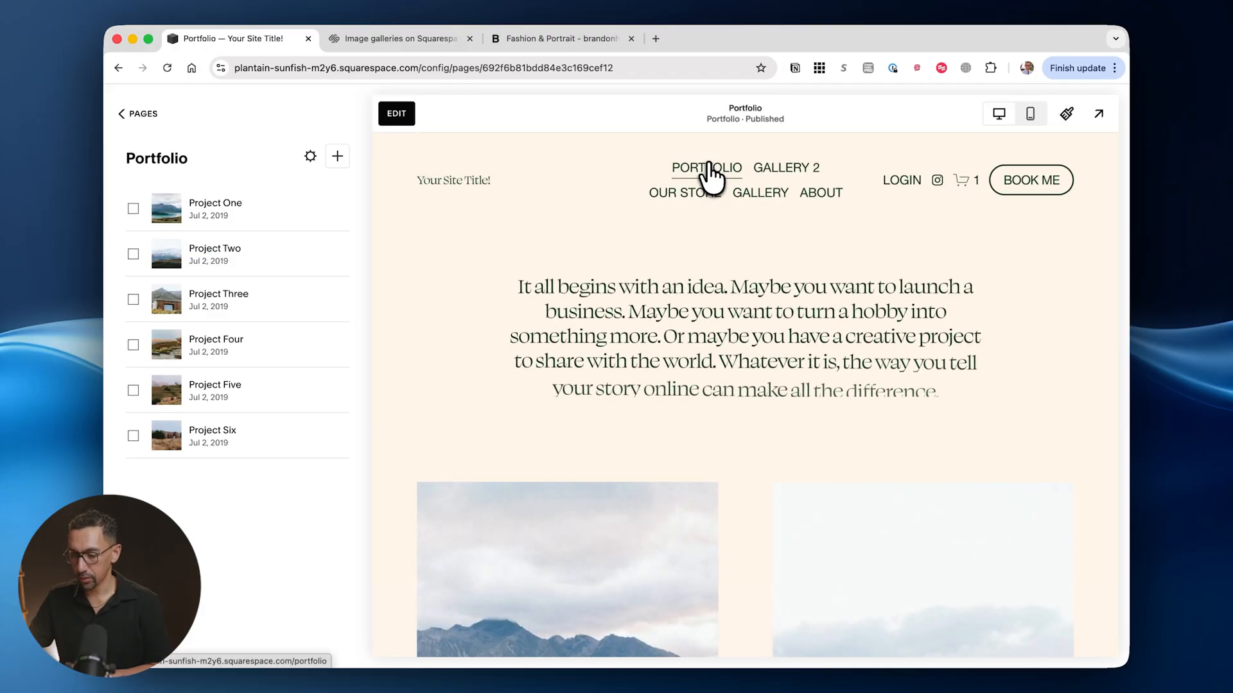
{"action": "left_click", "coordinate": [395, 113]}
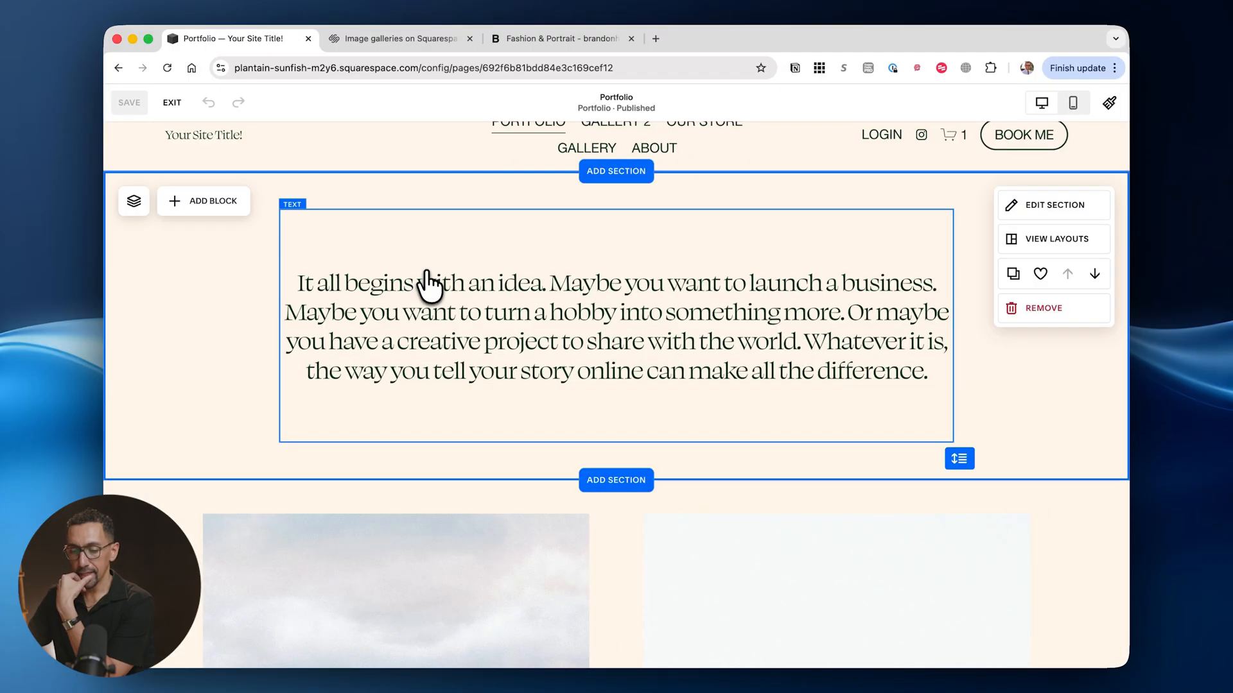
{"action": "scroll", "coordinate": [427, 283], "scroll_direction": "down", "scroll_amount": 5}
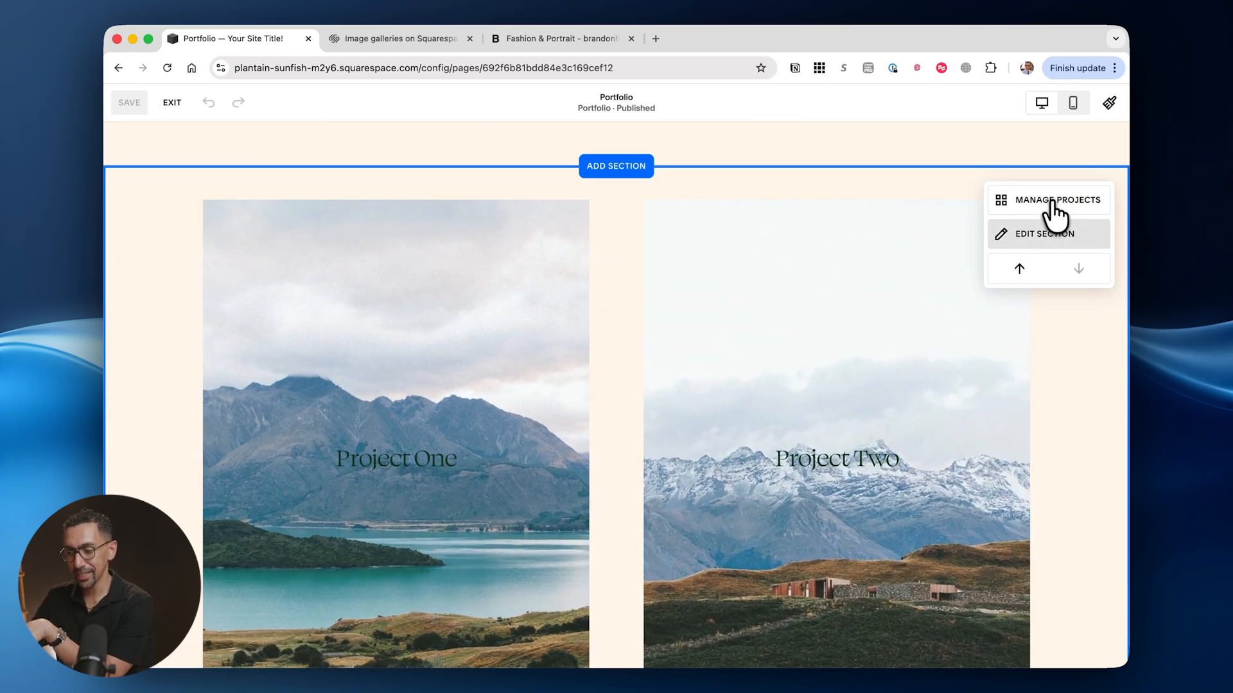
{"action": "left_click", "coordinate": [1057, 236]}
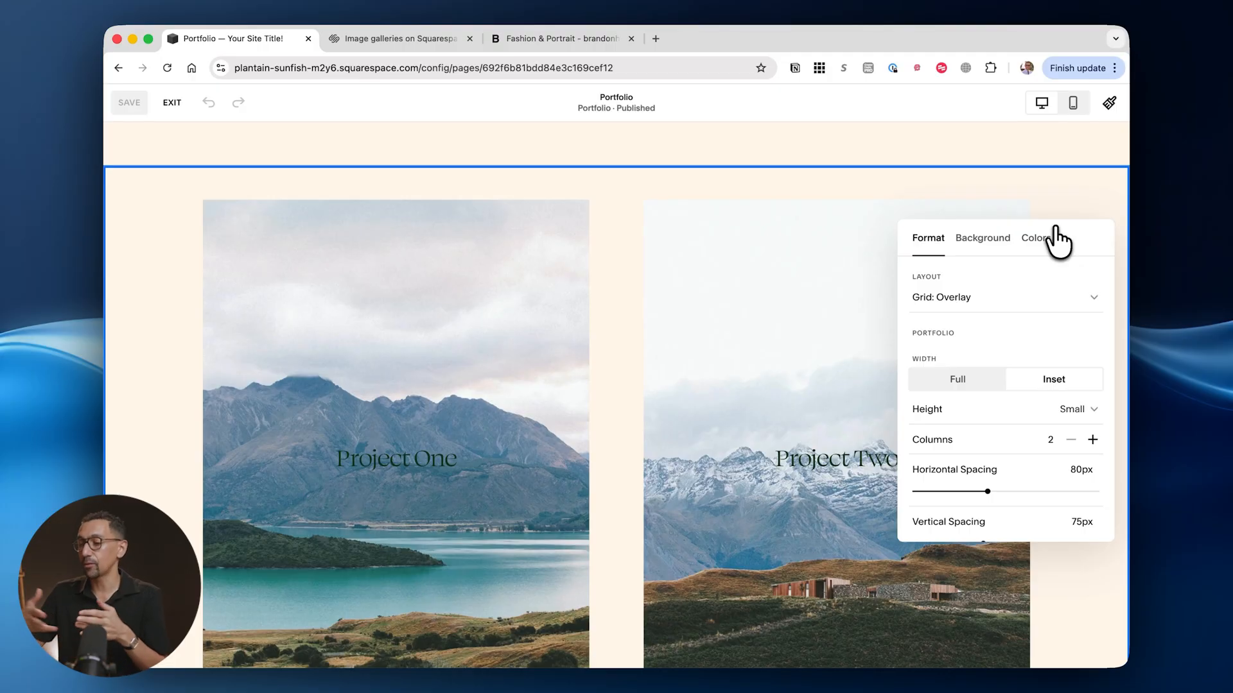
Try the Hover: Follow Cursor layout on the portfolio section and preview the project images over the links.
{"action": "left_click", "coordinate": [955, 301]}
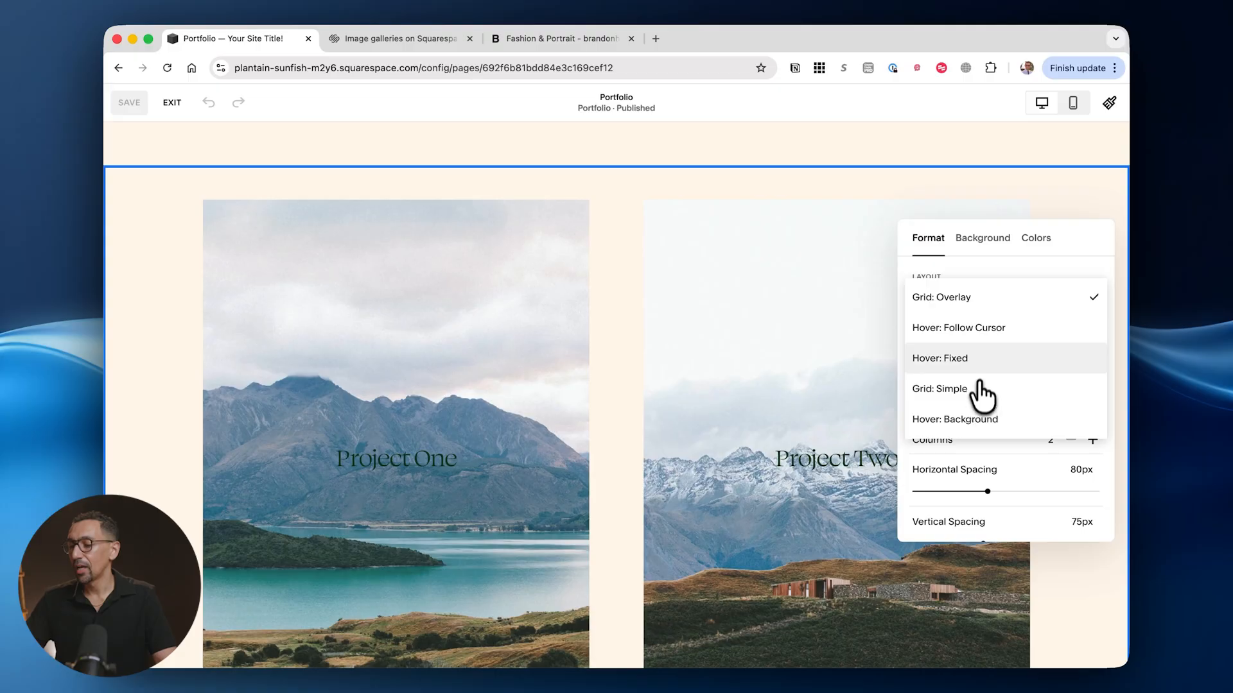
{"action": "left_click", "coordinate": [989, 328]}
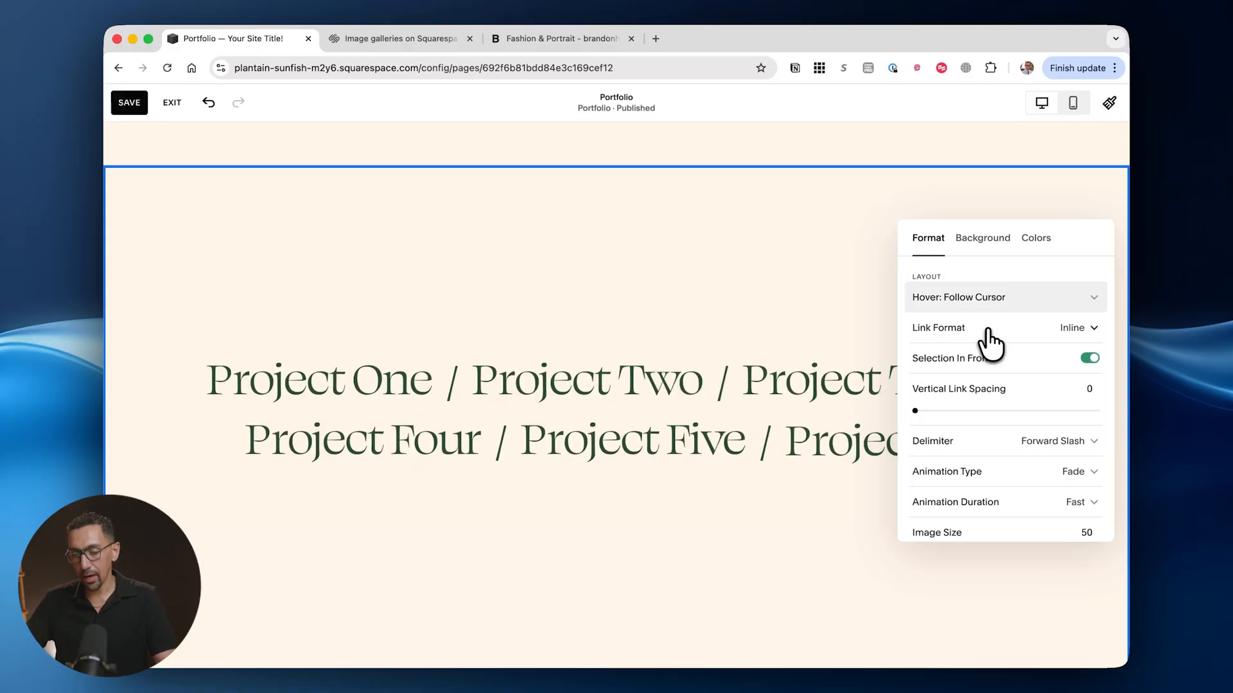
{"action": "left_click", "coordinate": [676, 346]}
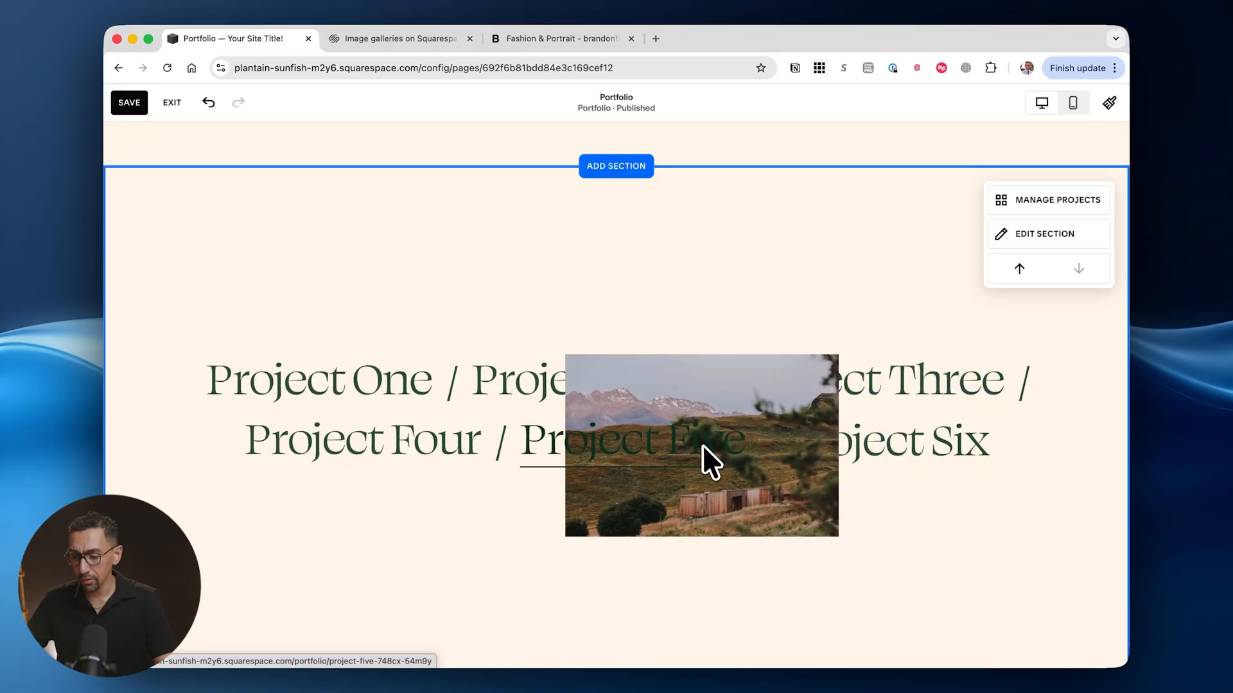
Reopen the portfolio section's settings and try the Hover: Fixed layout, previewing a project's image.
{"action": "left_click", "coordinate": [1047, 237]}
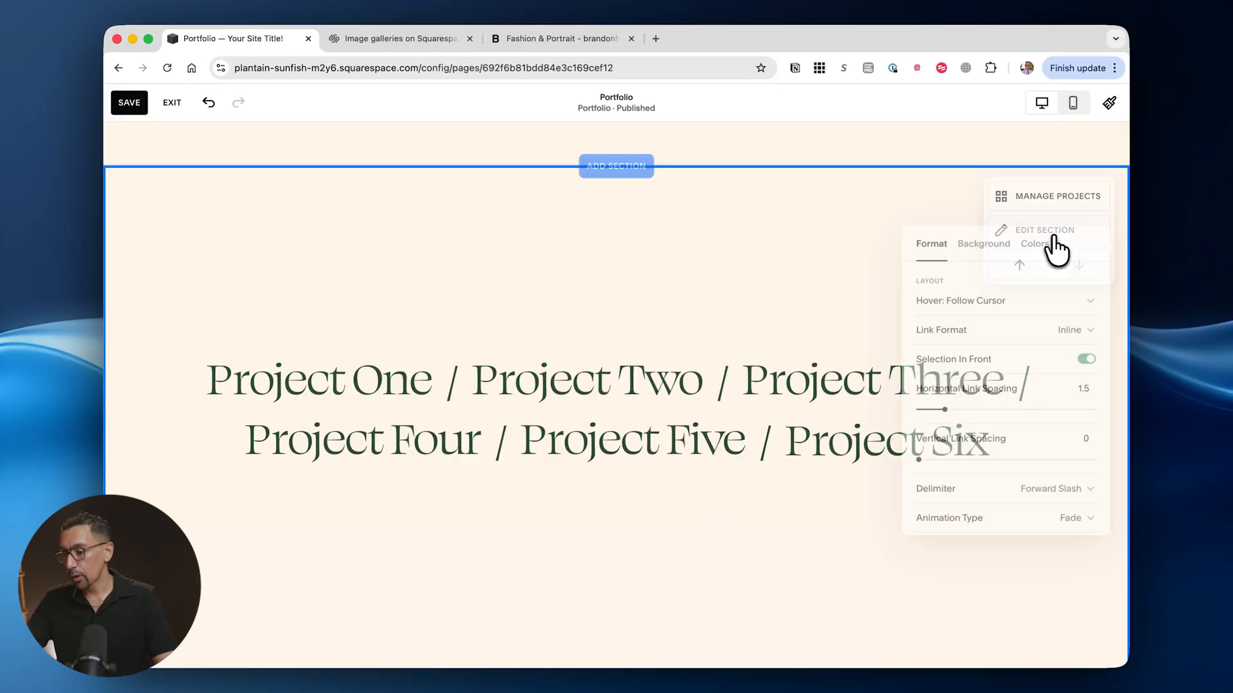
{"action": "left_click", "coordinate": [963, 301]}
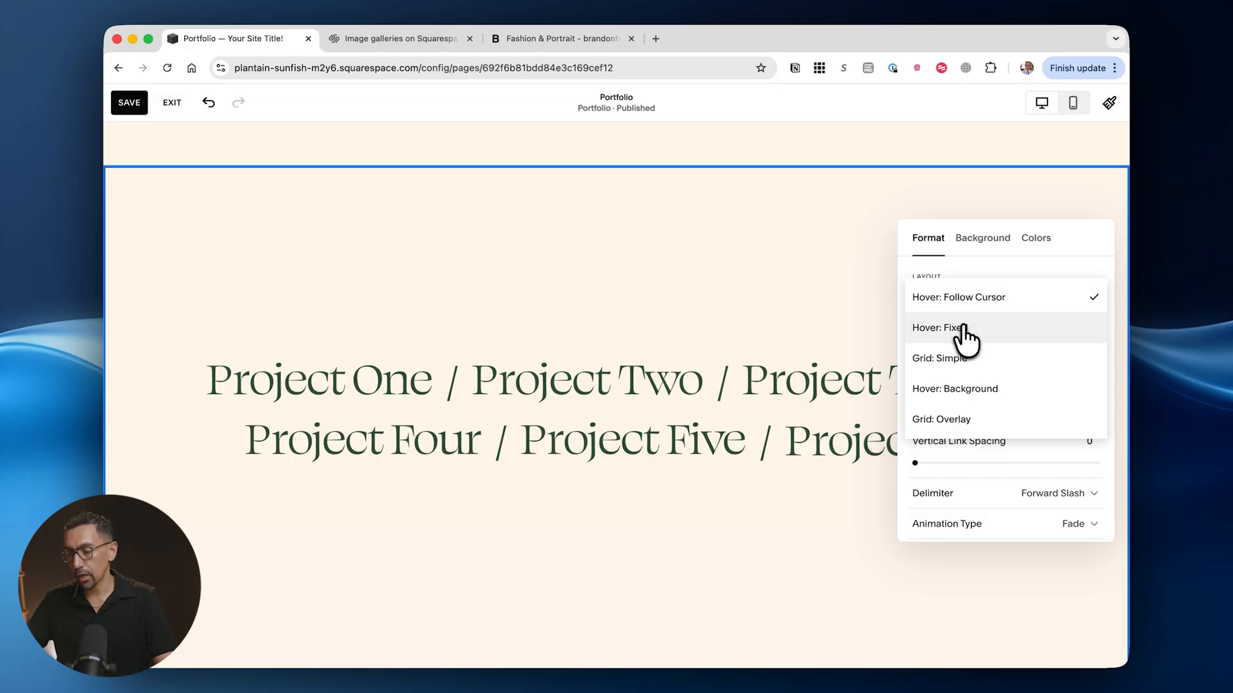
{"action": "left_click", "coordinate": [963, 329]}
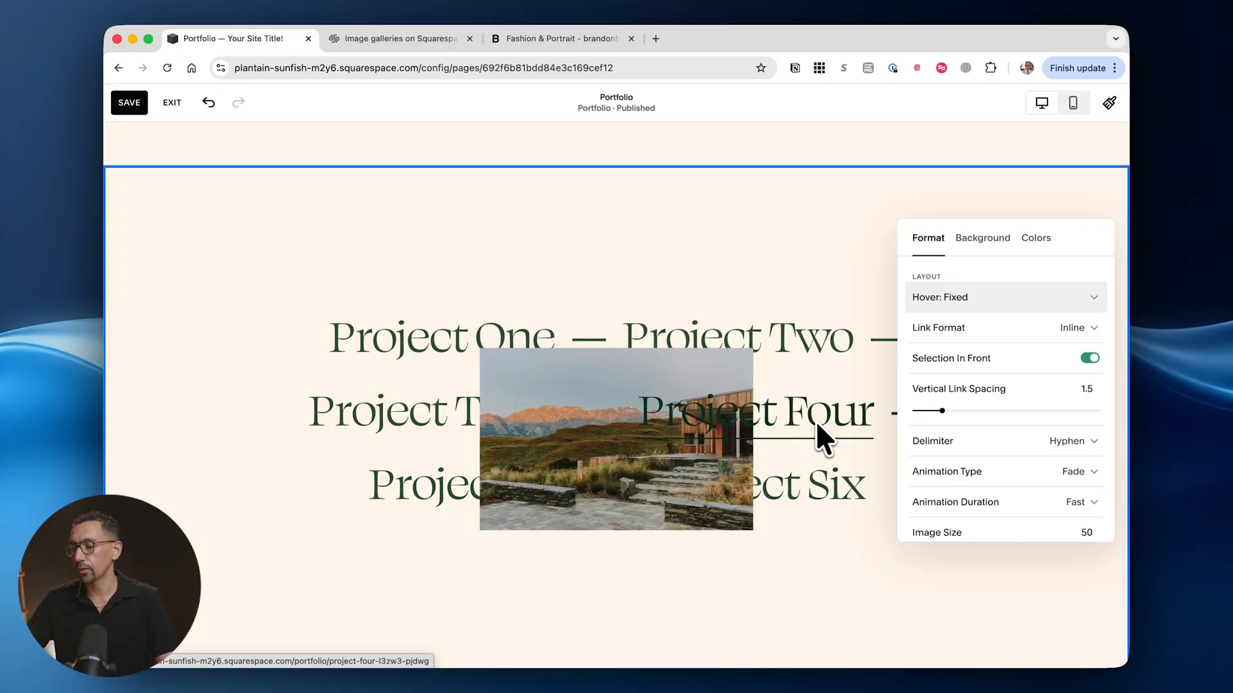
Try the Hover: Background layout on the portfolio section and preview a project's background image.
{"action": "left_click", "coordinate": [988, 301]}
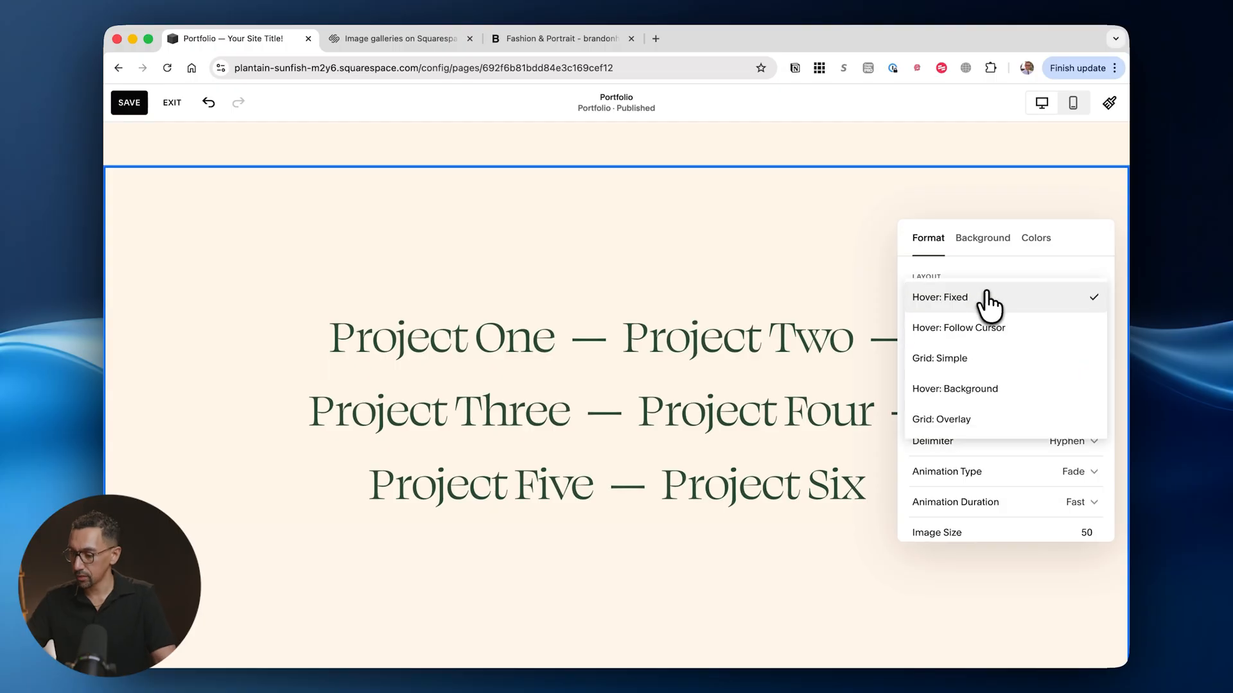
{"action": "left_click", "coordinate": [976, 390]}
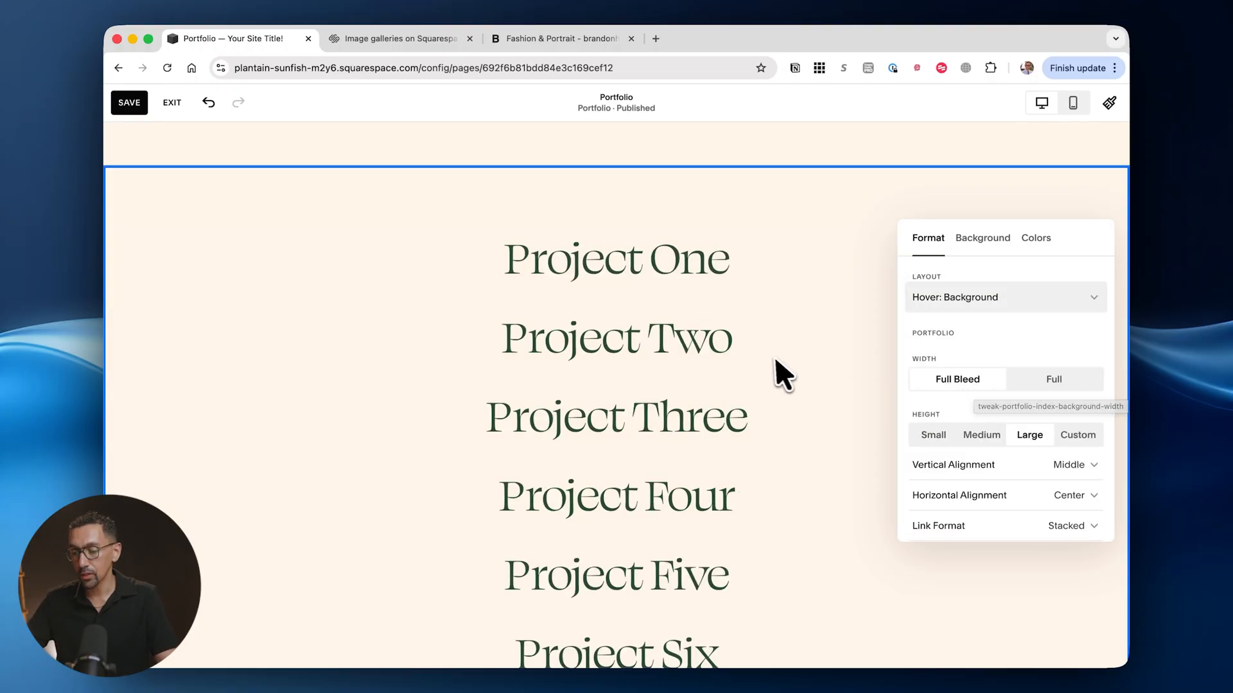
{"action": "mouse_move", "coordinate": [683, 338]}
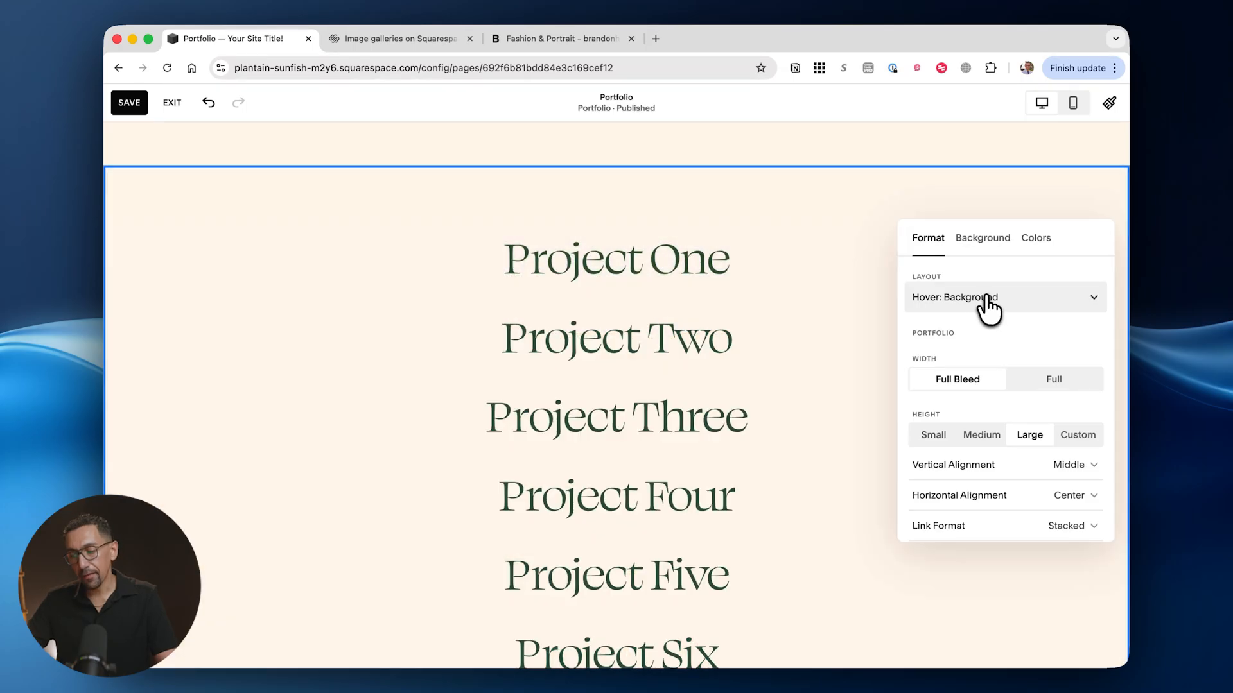
Try the Grid: Simple layout on the portfolio section and look over the resulting project grid.
{"action": "left_click", "coordinate": [989, 299]}
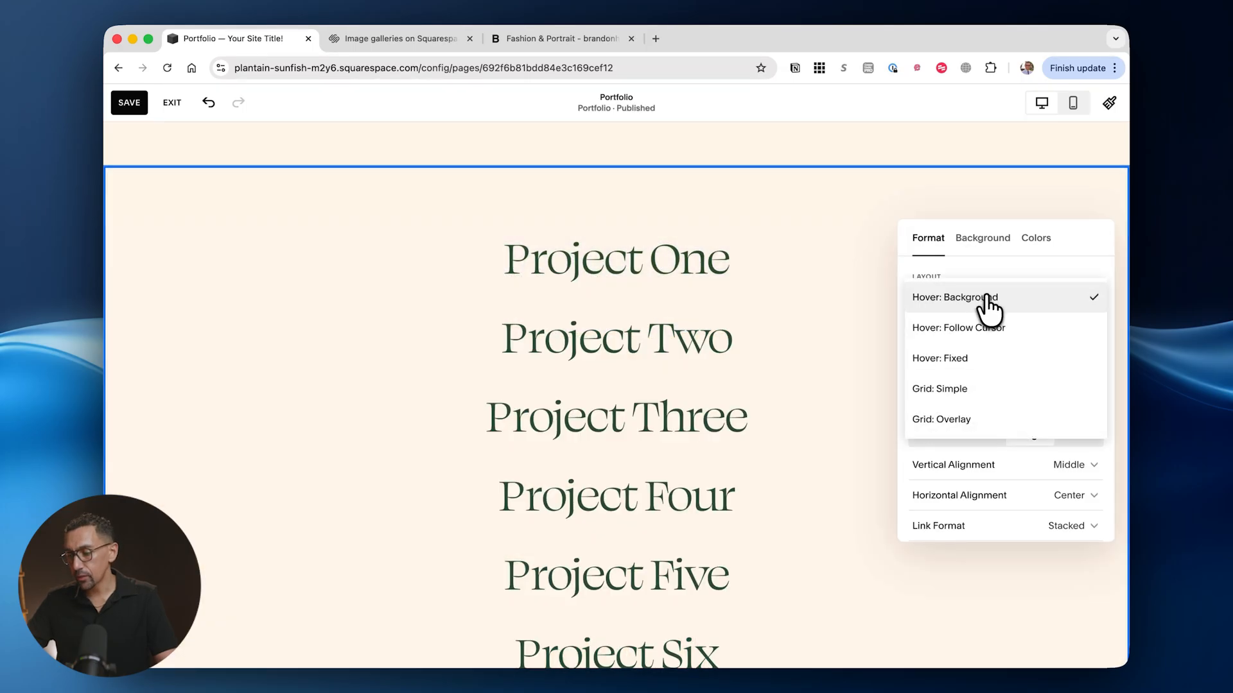
{"action": "left_click", "coordinate": [955, 389]}
{"action": "scroll", "coordinate": [674, 440], "scroll_direction": "down", "scroll_amount": 6}
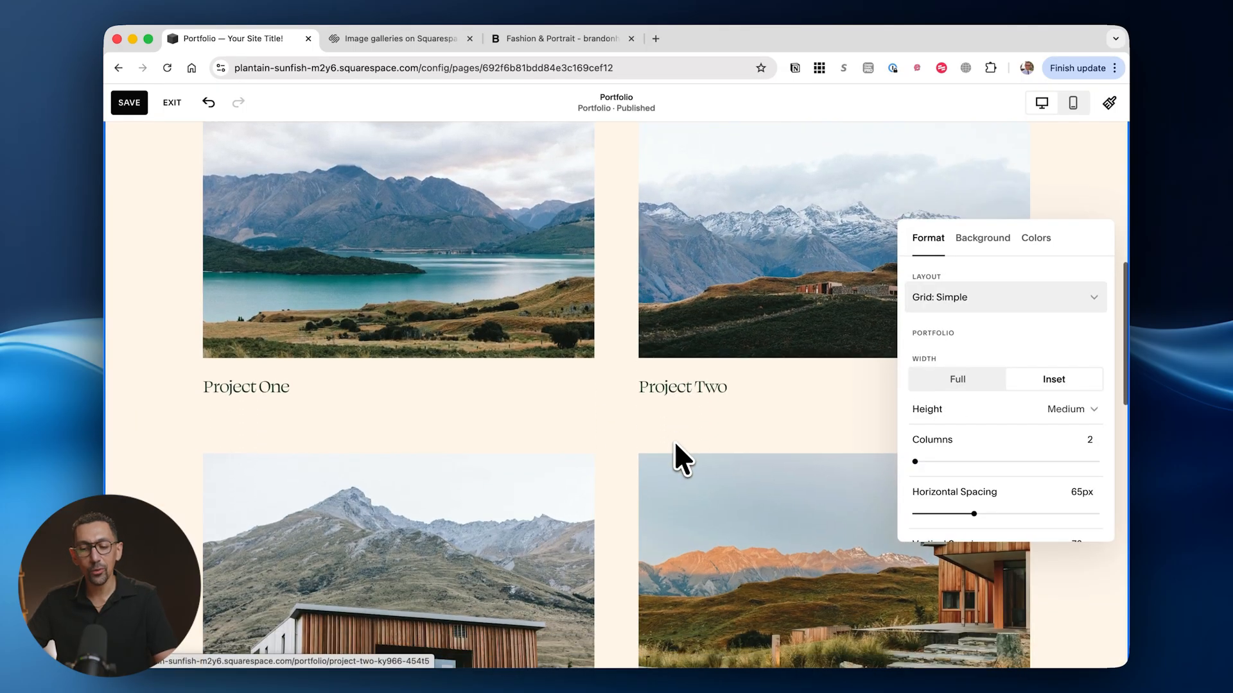
{"action": "scroll", "coordinate": [674, 441], "scroll_direction": "up", "scroll_amount": 5}
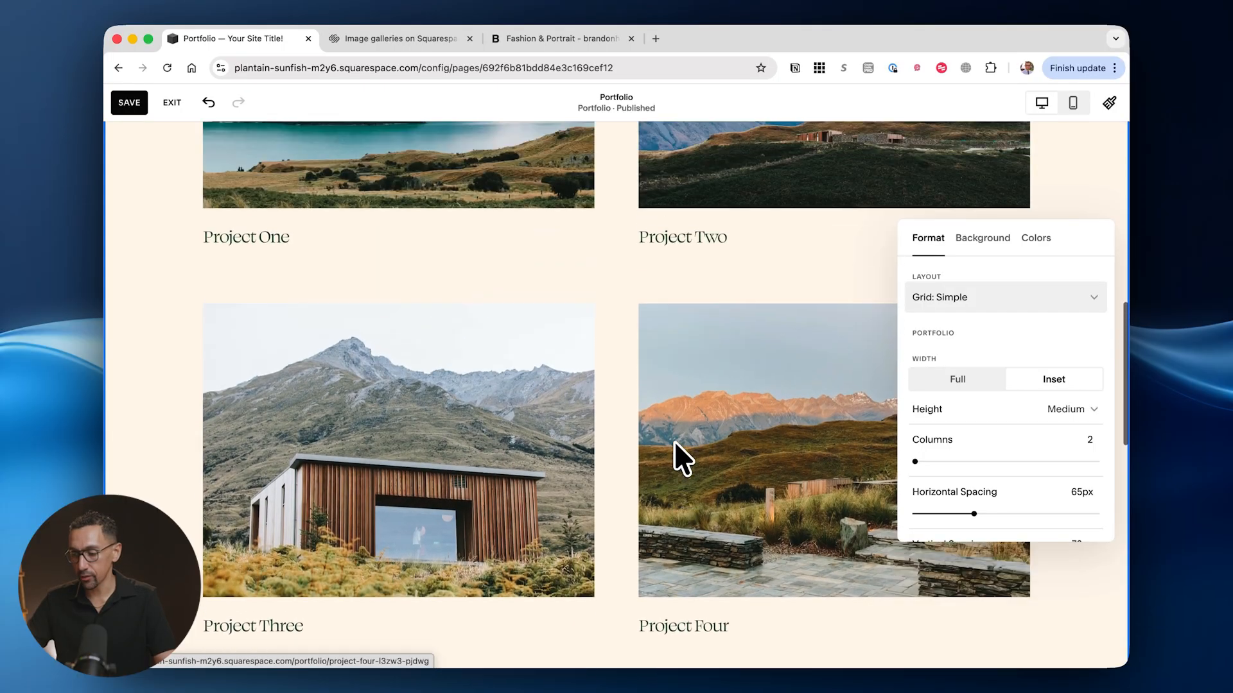
{"action": "scroll", "coordinate": [674, 442], "scroll_direction": "up", "scroll_amount": 2}
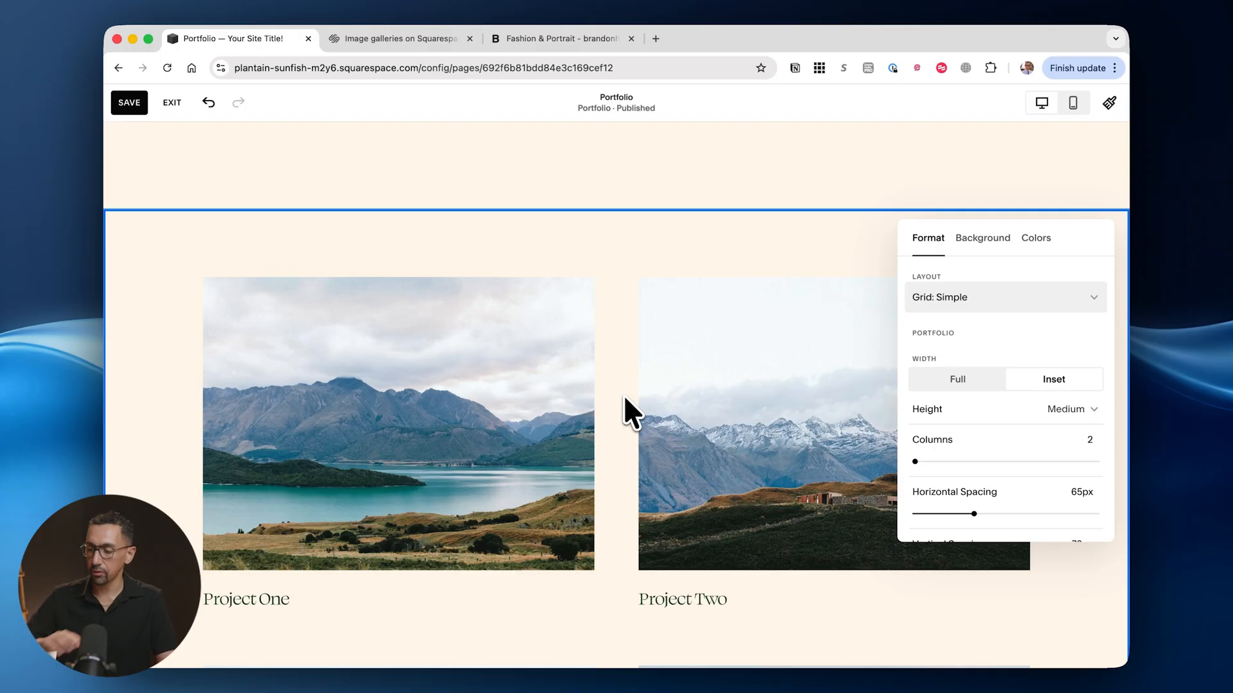
Set the portfolio section's layout to Hover: Follow Cursor and its image size to 88.
{"action": "left_click", "coordinate": [972, 297]}
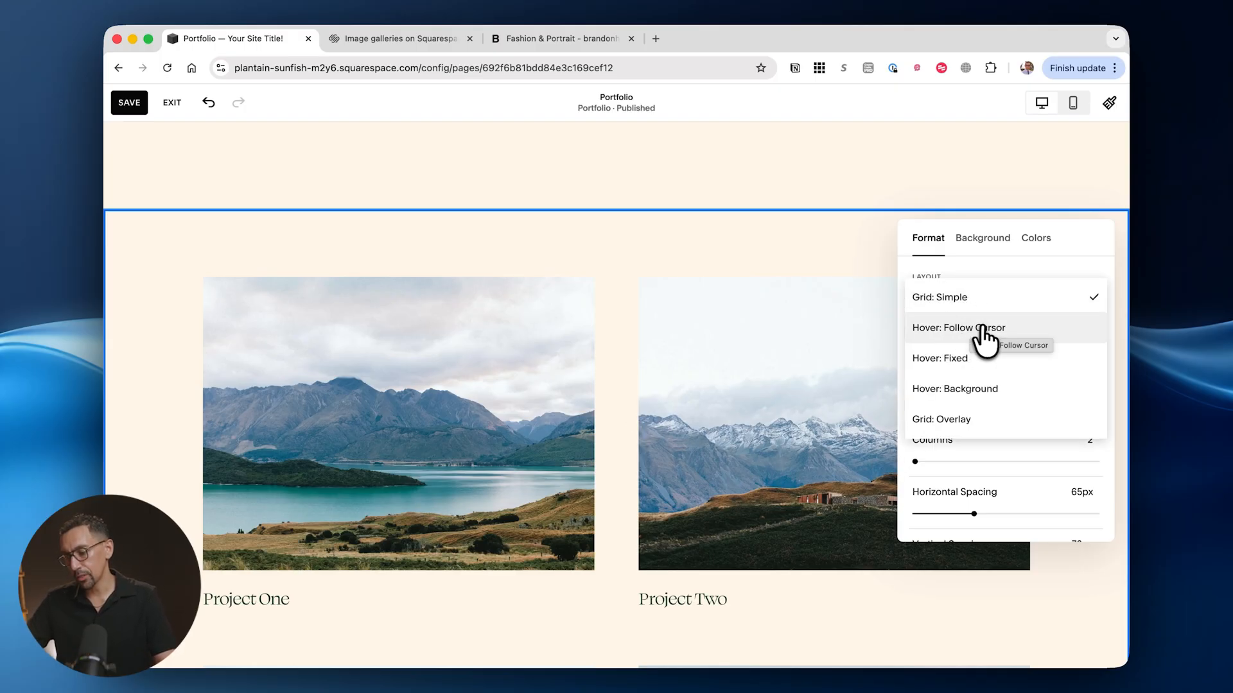
{"action": "left_click", "coordinate": [982, 329]}
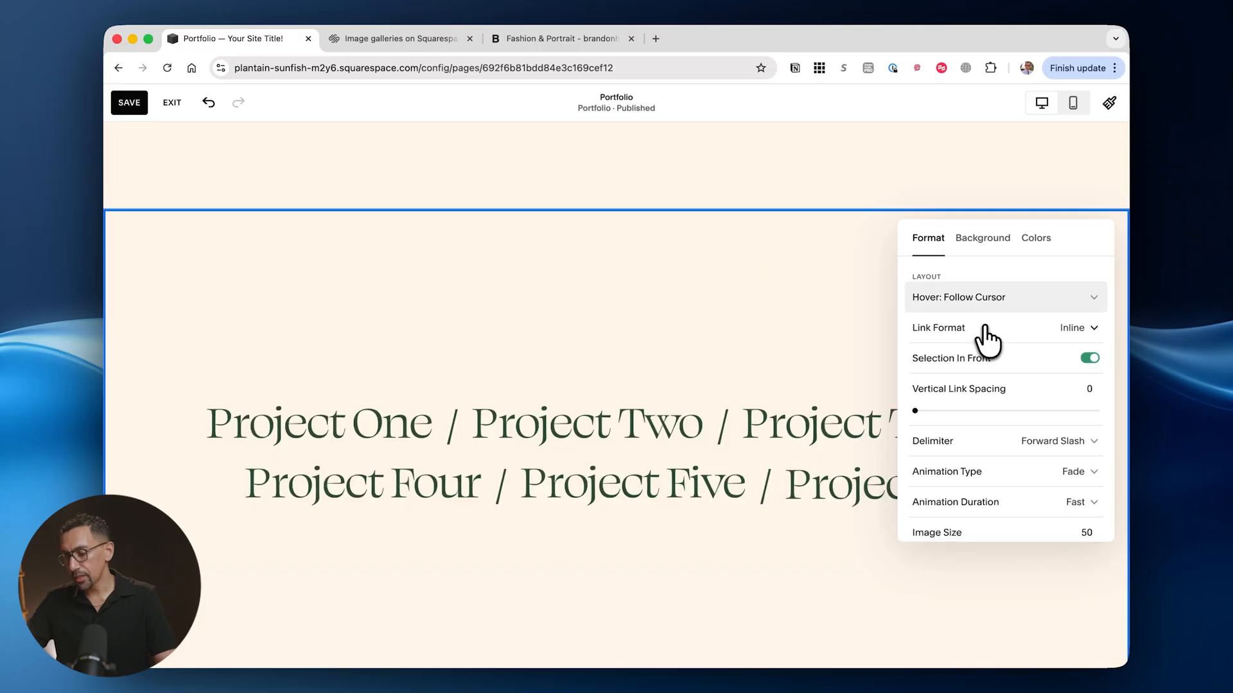
{"action": "scroll", "coordinate": [986, 340], "scroll_direction": "down", "scroll_amount": 3}
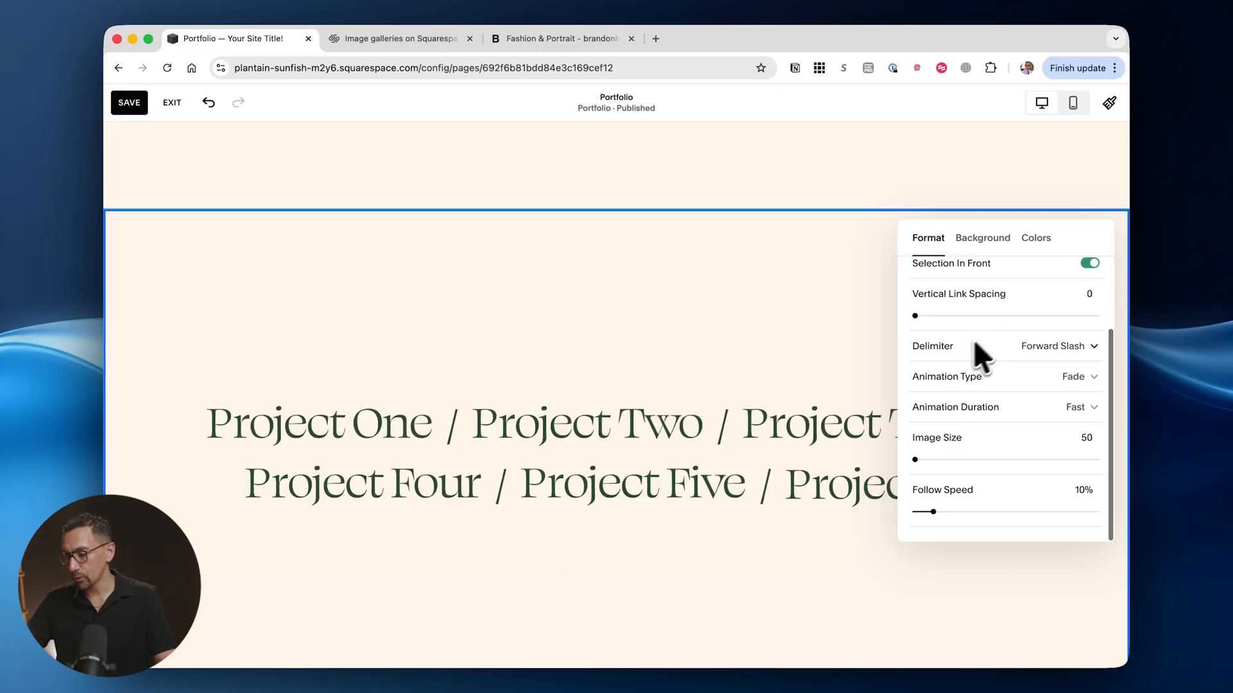
{"action": "left_click_drag", "start_coordinate": [916, 460], "coordinate": [1054, 449]}
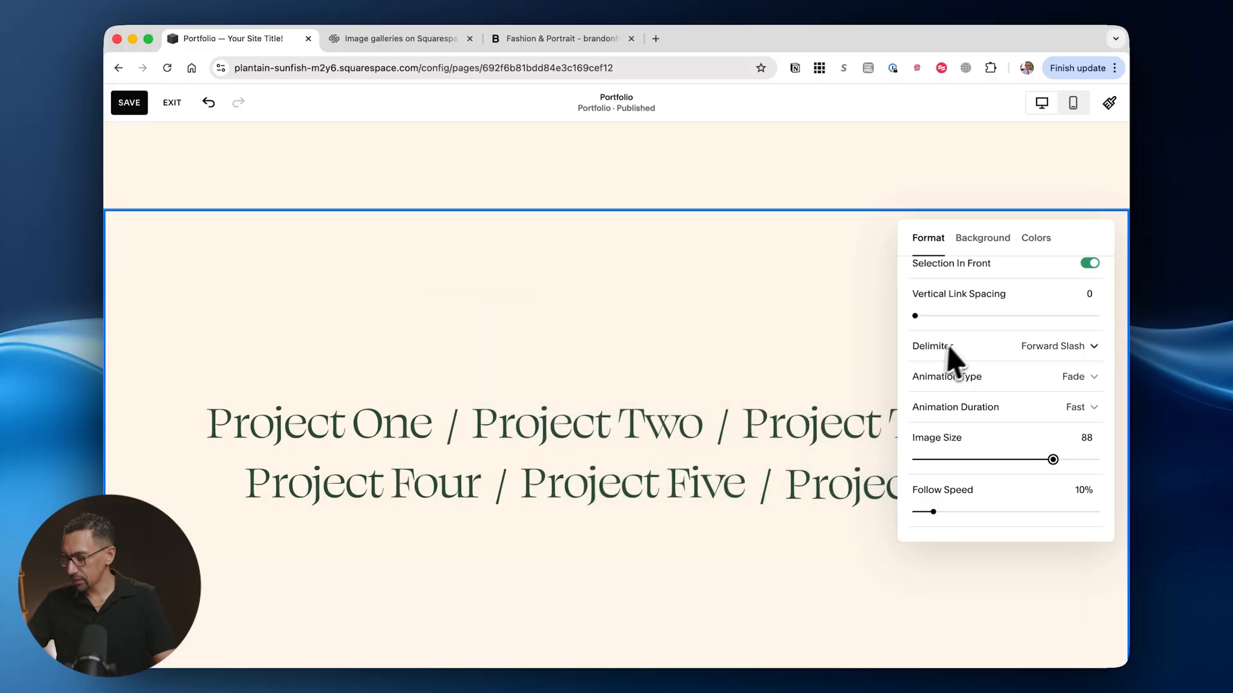
Turn off Selection In Front for the portfolio section and set its link format to Stacked.
{"action": "scroll", "coordinate": [969, 384], "scroll_direction": "up", "scroll_amount": 3}
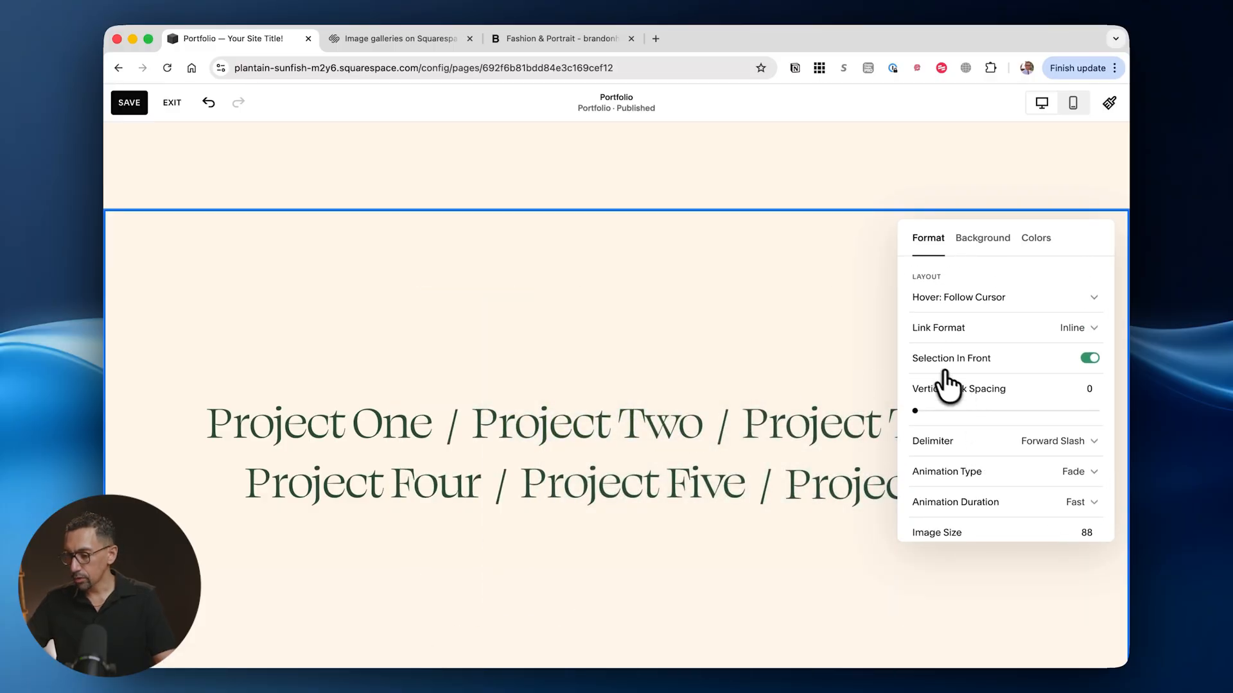
{"action": "left_click", "coordinate": [1074, 361]}
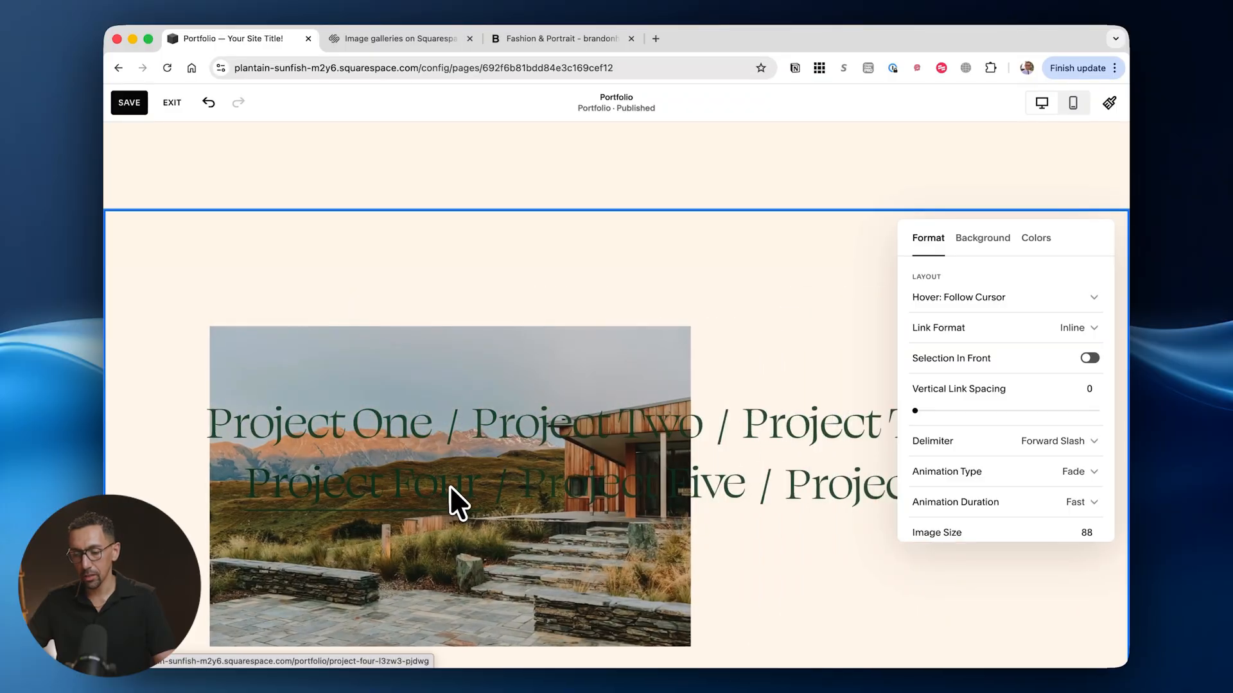
{"action": "left_click", "coordinate": [1079, 329]}
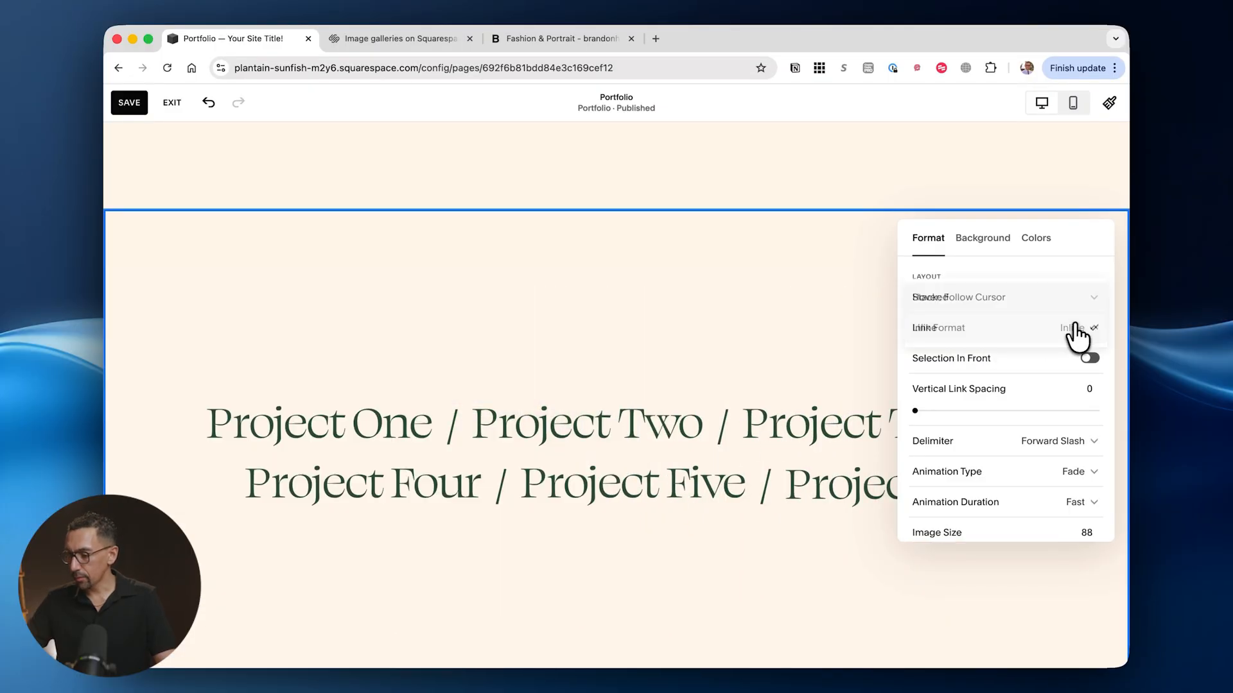
{"action": "left_click", "coordinate": [1047, 298]}
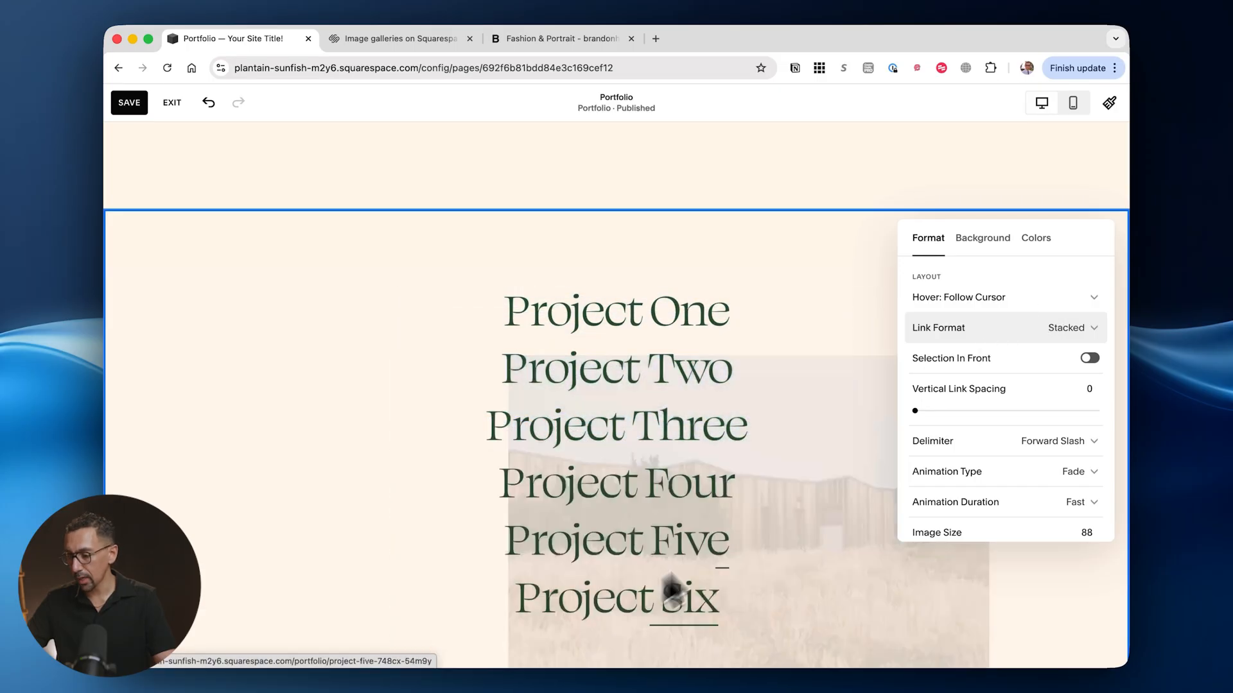
Set the portfolio section's image size to 100 and its follow speed to 1%.
{"action": "scroll", "coordinate": [1002, 495], "scroll_direction": "down", "scroll_amount": 3}
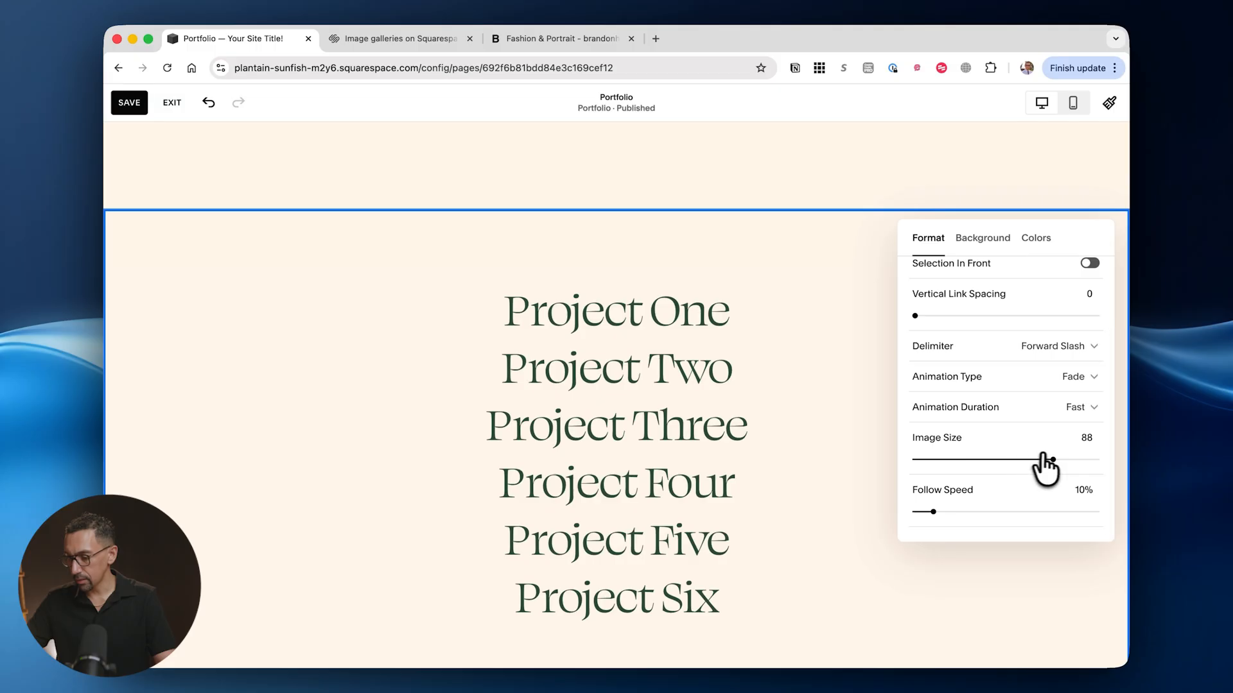
{"action": "left_click_drag", "start_coordinate": [1046, 467], "coordinate": [1130, 451]}
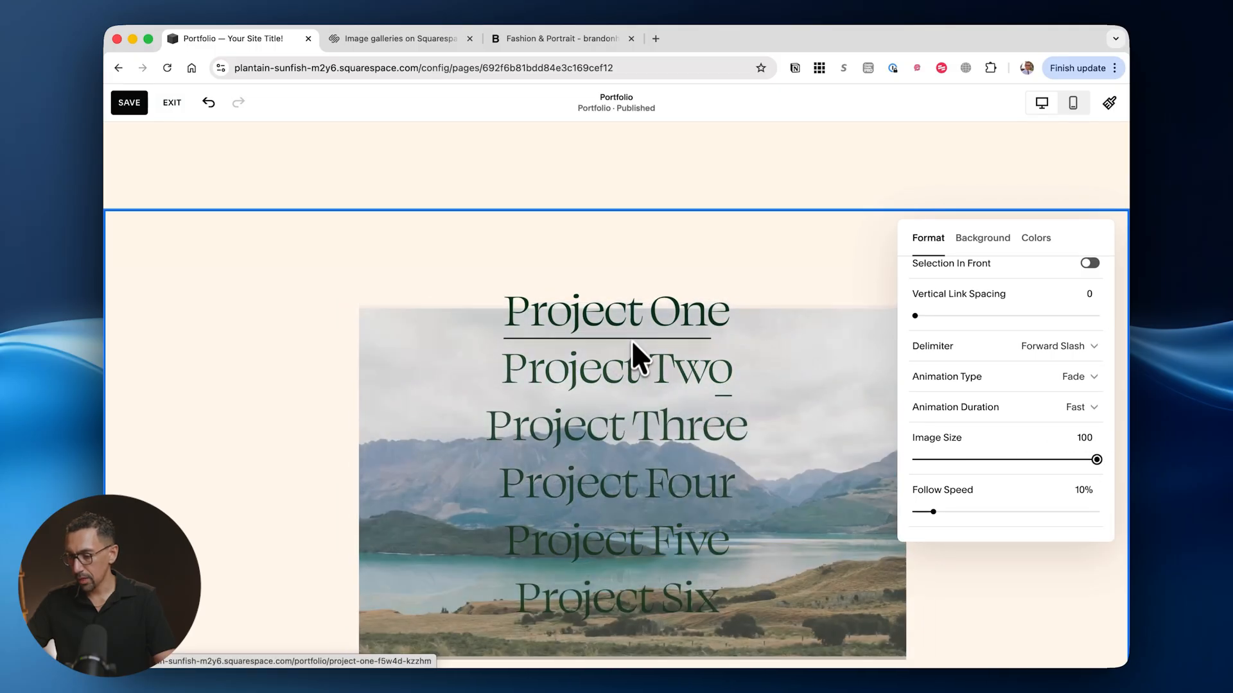
{"action": "left_click_drag", "start_coordinate": [932, 511], "coordinate": [917, 512]}
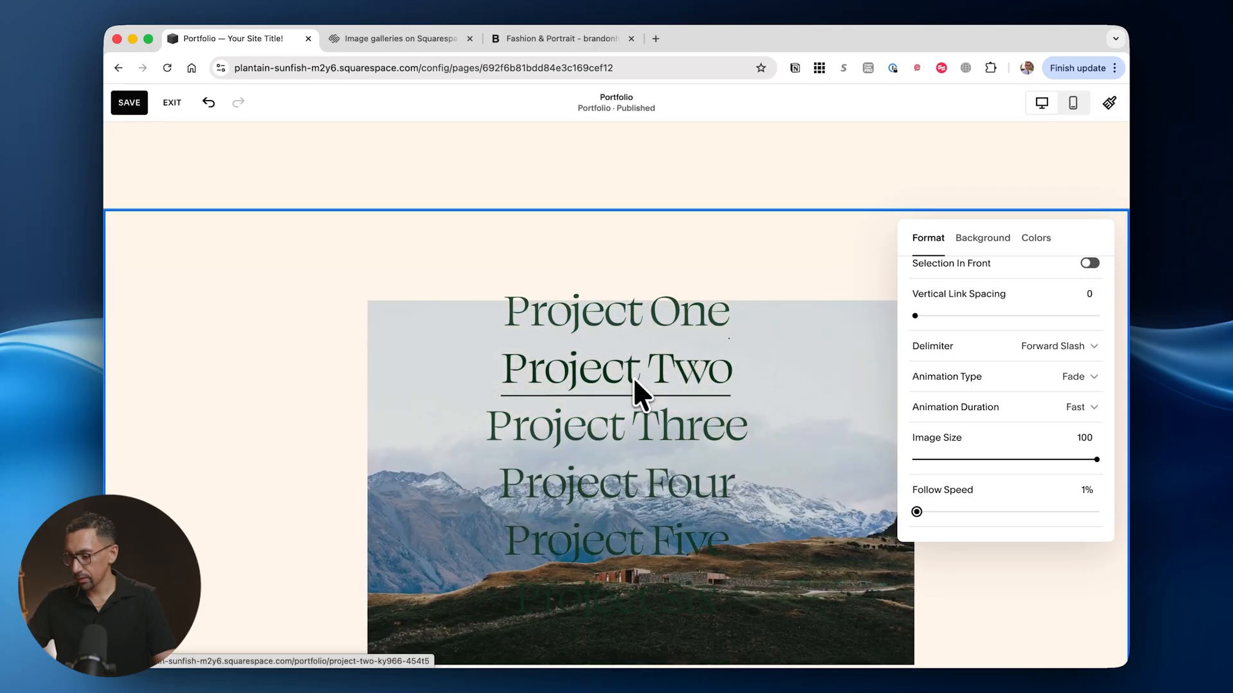
Set the portfolio section's animation duration to Medium and preview the hover images over the project titles.
{"action": "left_click", "coordinate": [988, 418]}
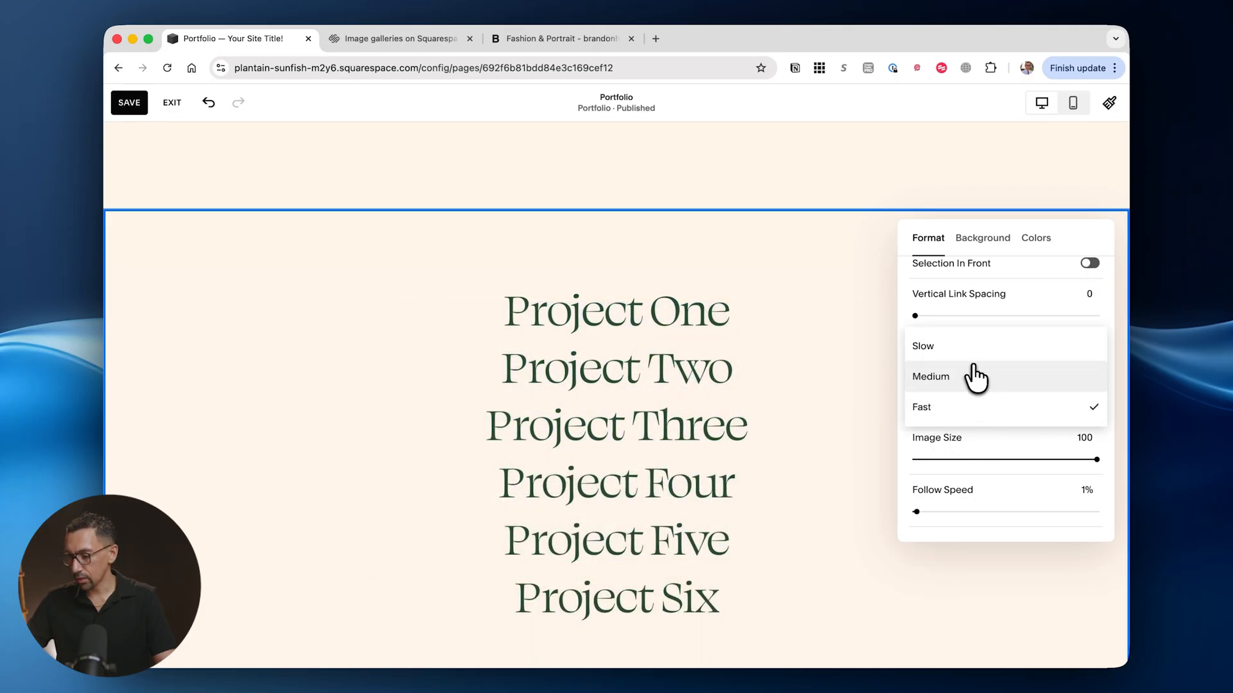
{"action": "left_click", "coordinate": [974, 377]}
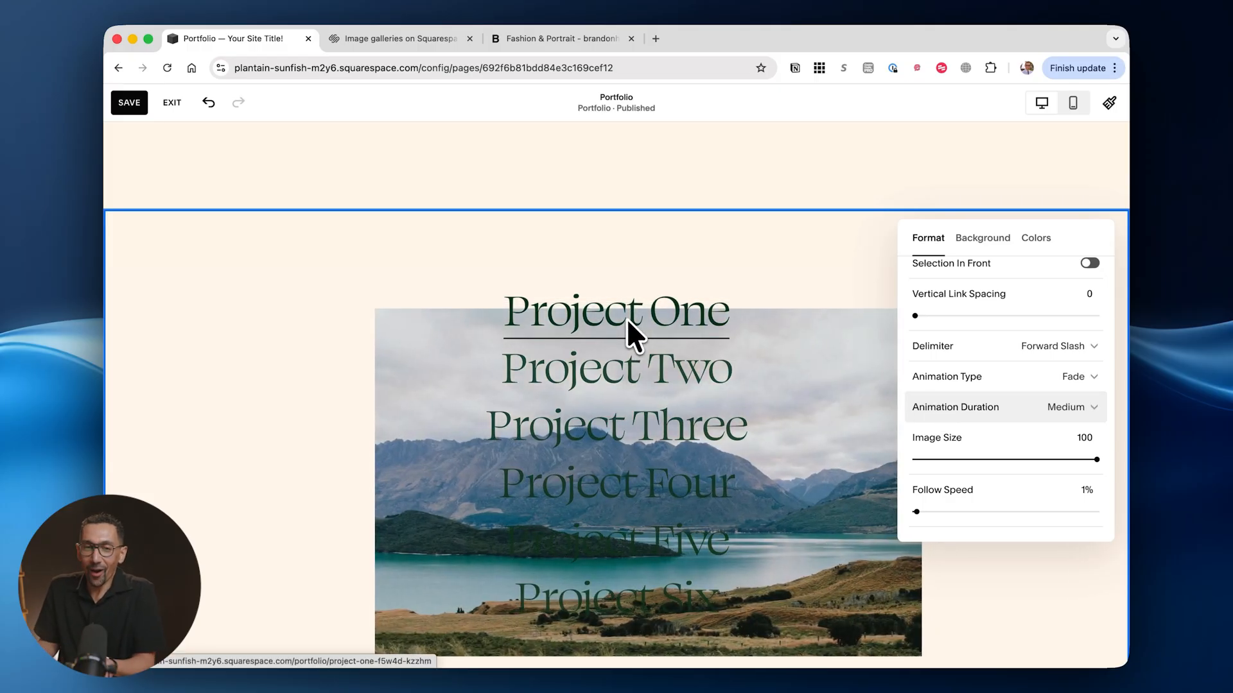
{"action": "scroll", "coordinate": [576, 315], "scroll_direction": "down", "scroll_amount": 3}
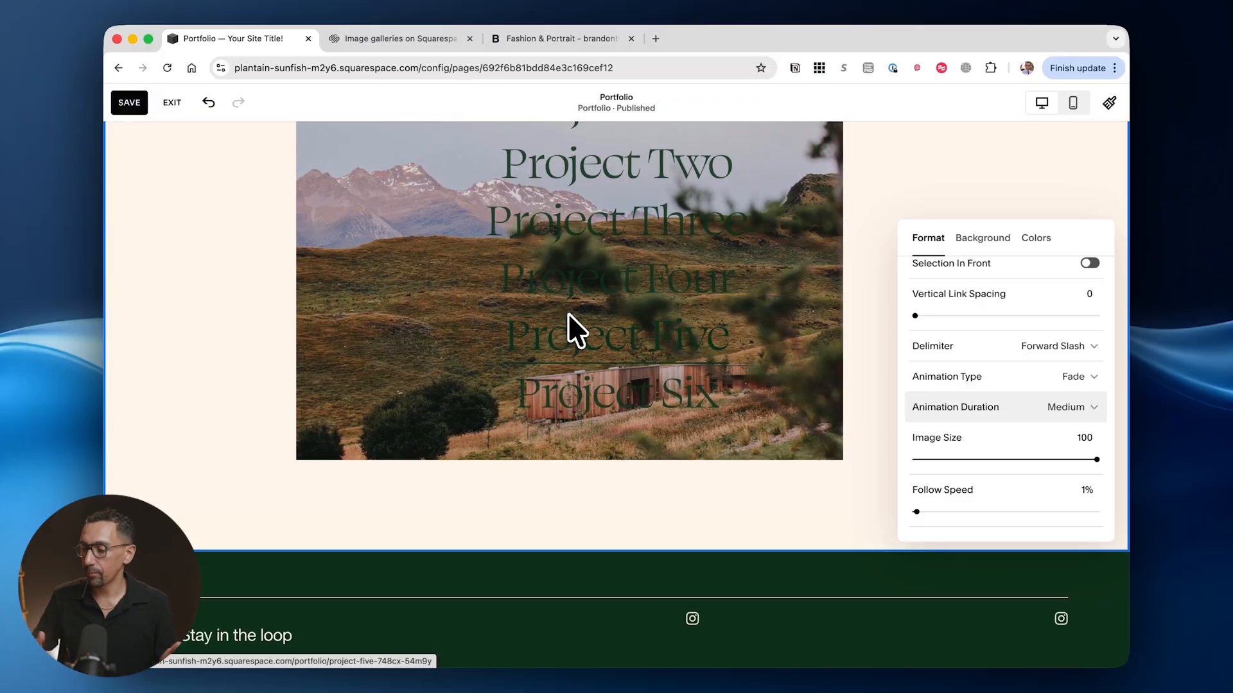
{"action": "scroll", "coordinate": [648, 304], "scroll_direction": "up", "scroll_amount": 3}
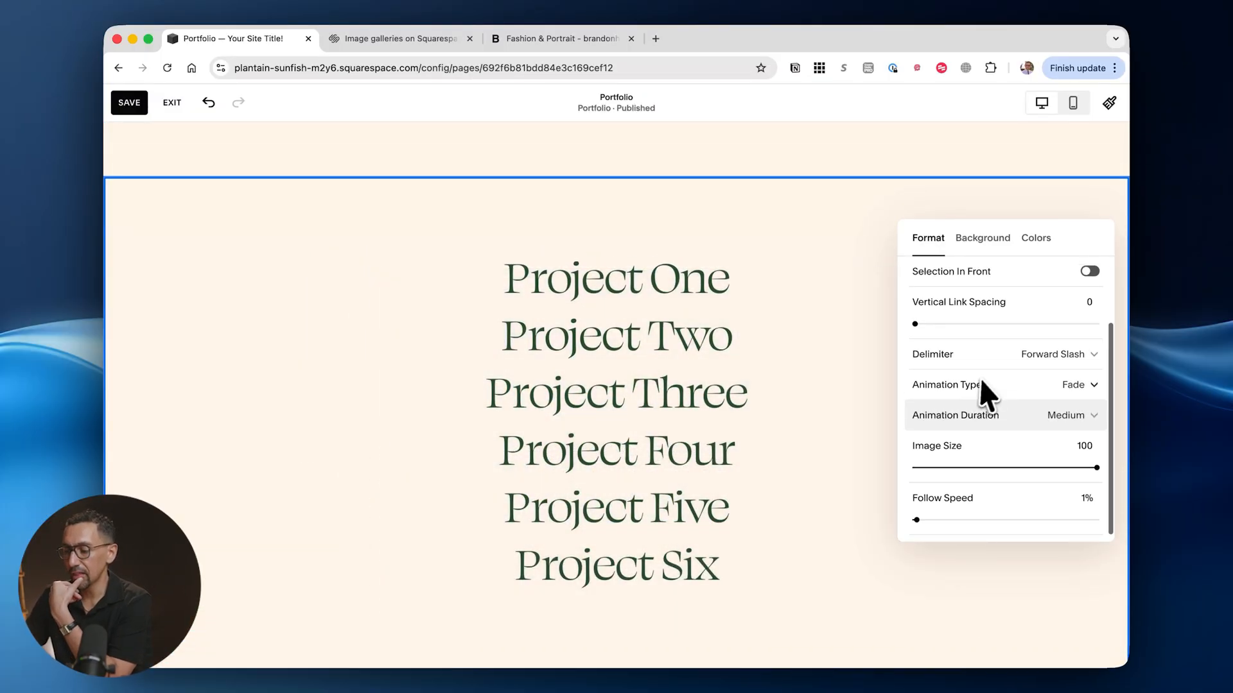
Look over the available portfolio layouts, keep Hover: Follow Cursor, and save the page and exit editing.
{"action": "scroll", "coordinate": [983, 391], "scroll_direction": "up", "scroll_amount": 3}
{"action": "left_click", "coordinate": [975, 297]}
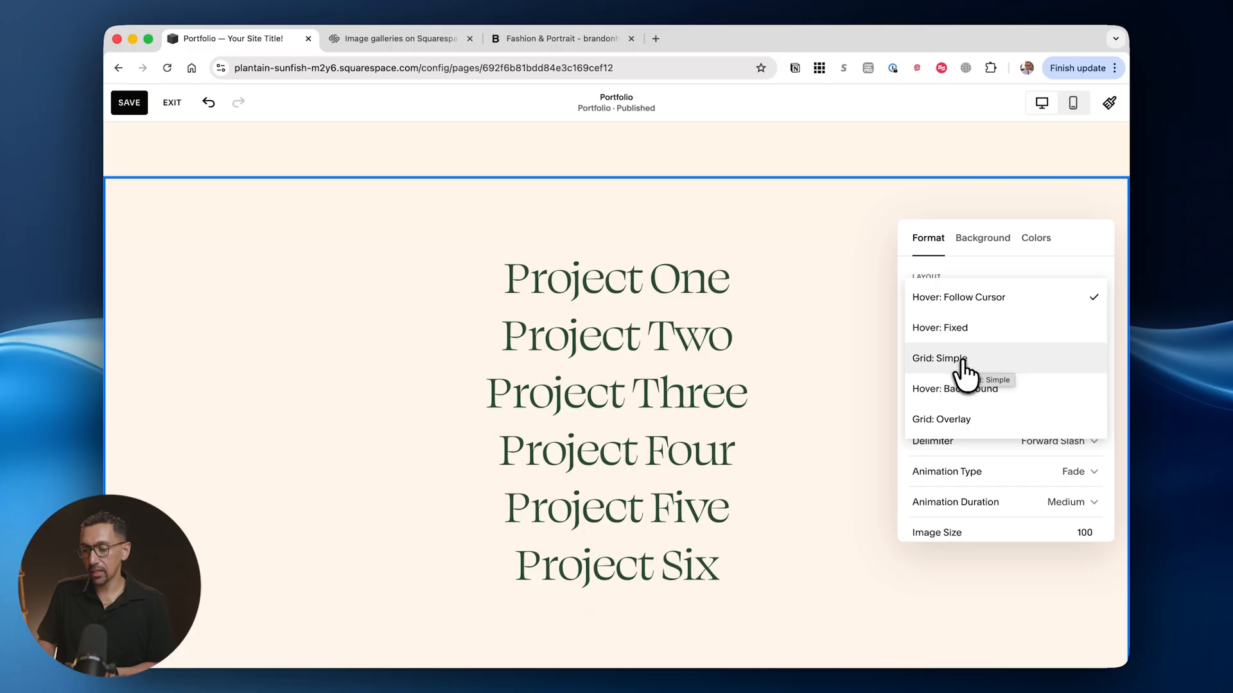
{"action": "left_click", "coordinate": [134, 106]}
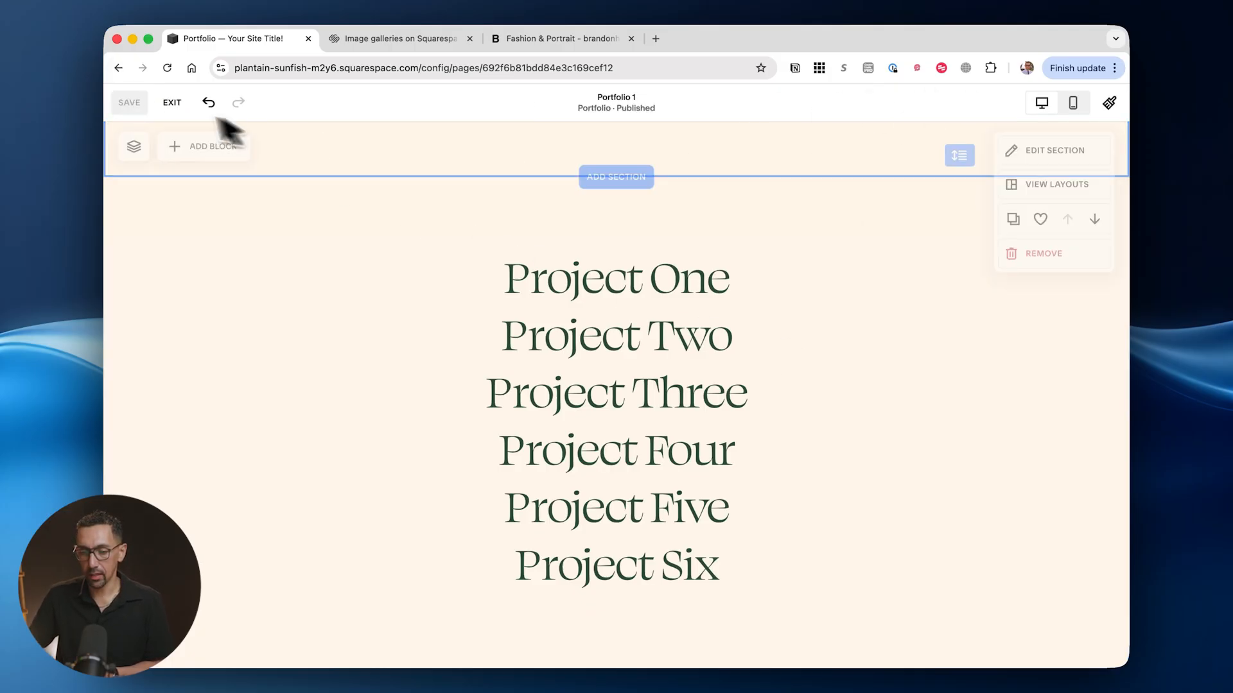
{"action": "left_click", "coordinate": [168, 104]}
Examine the general project settings of Project One, including featured image, title and URL slug, and briefly open those of Project Two.
{"action": "left_click", "coordinate": [342, 210]}
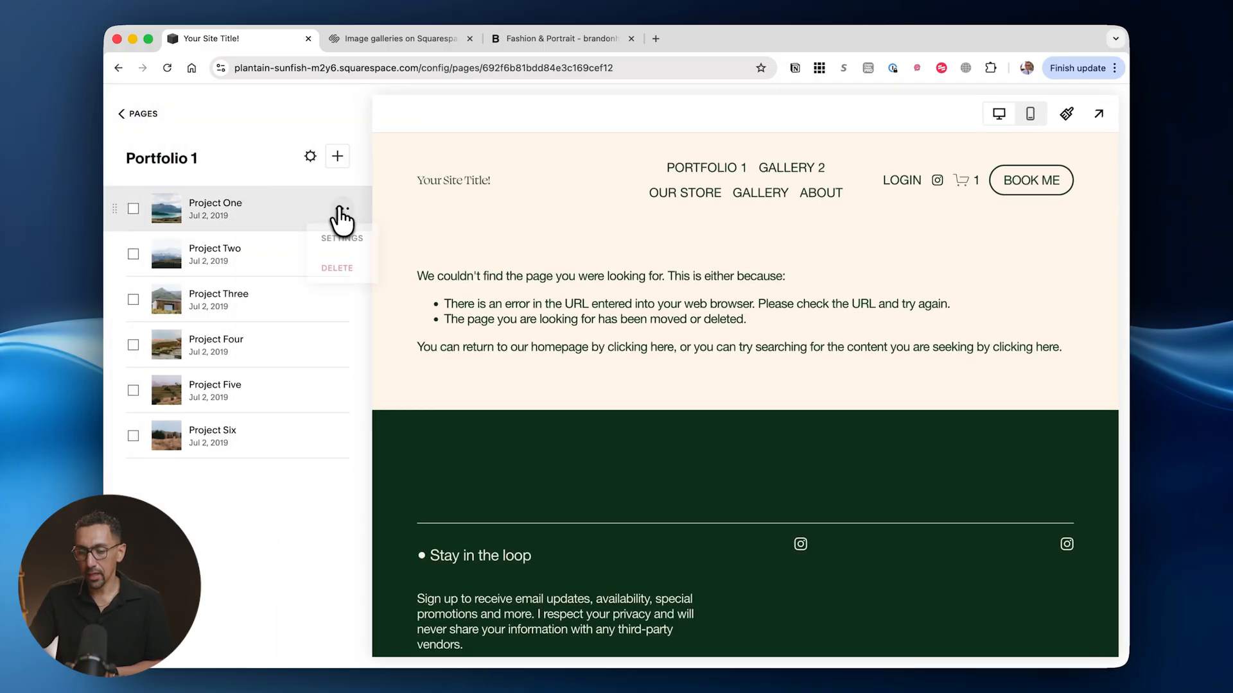
{"action": "left_click", "coordinate": [324, 238]}
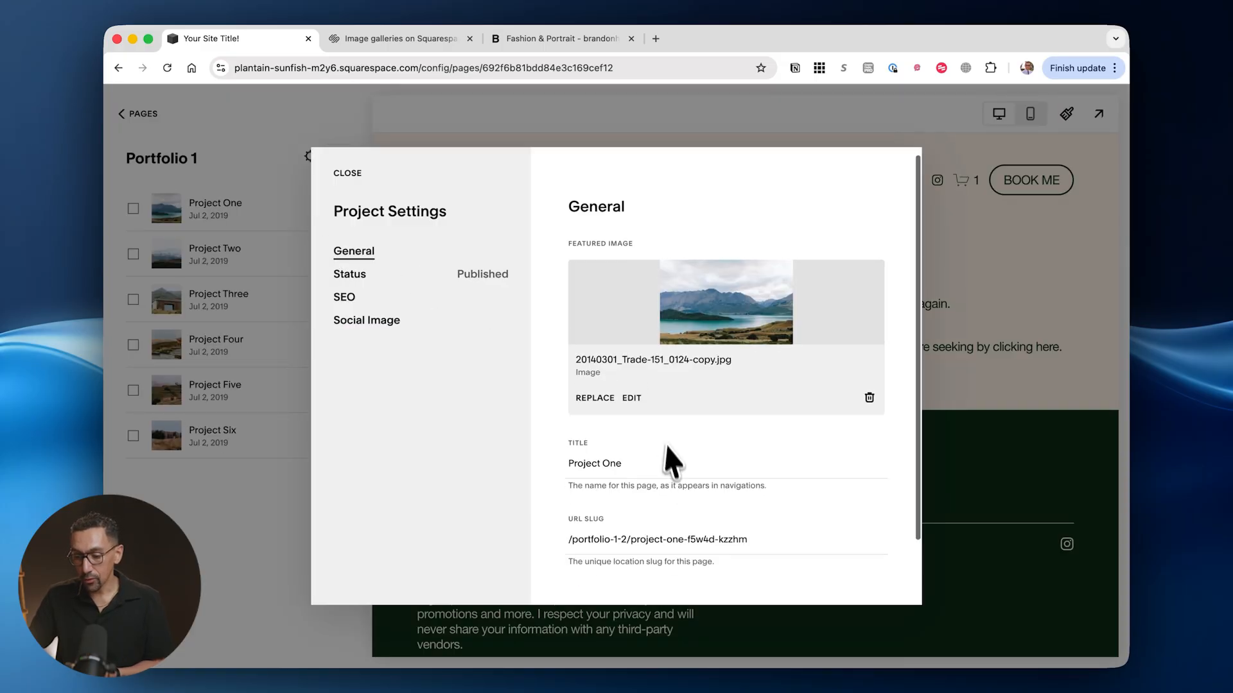
{"action": "scroll", "coordinate": [667, 465], "scroll_direction": "down", "scroll_amount": 3}
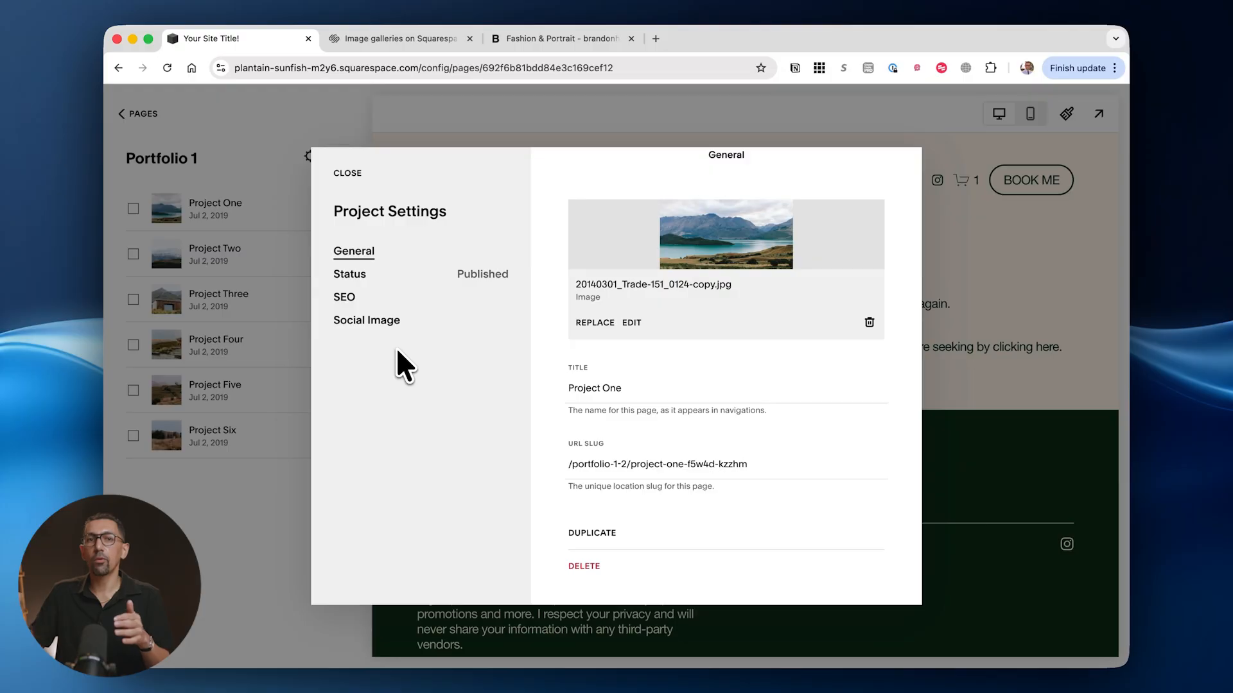
{"action": "left_click", "coordinate": [198, 544]}
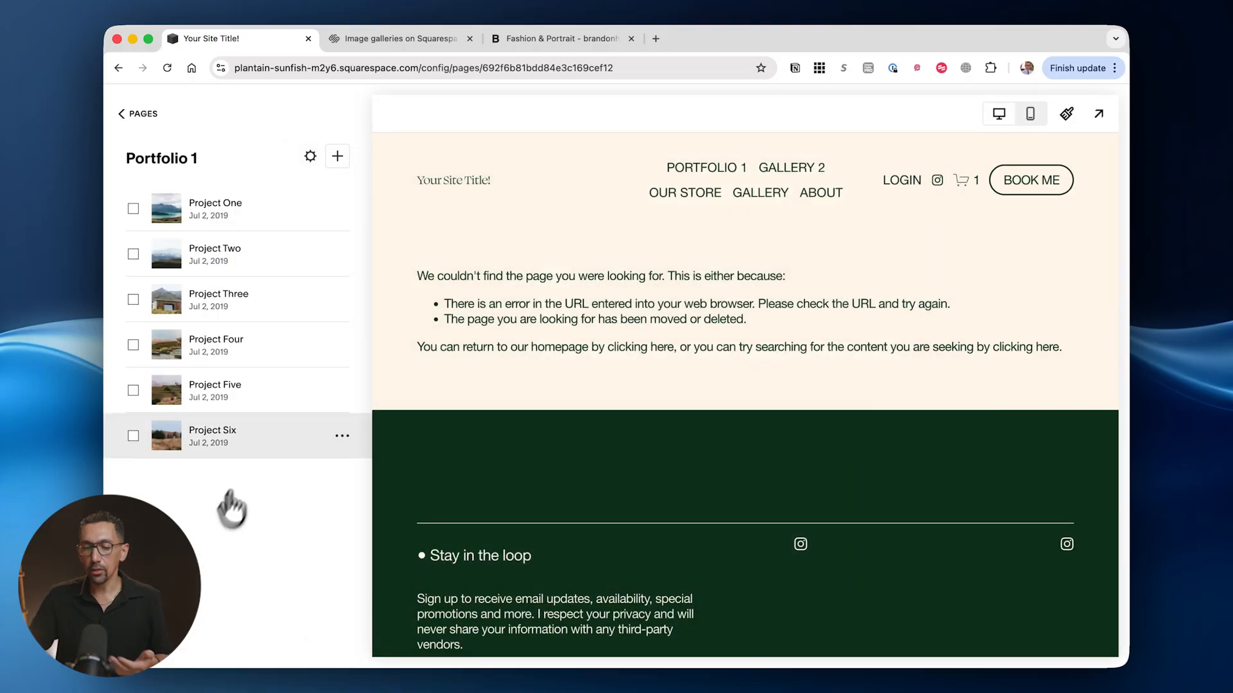
{"action": "left_click", "coordinate": [342, 260]}
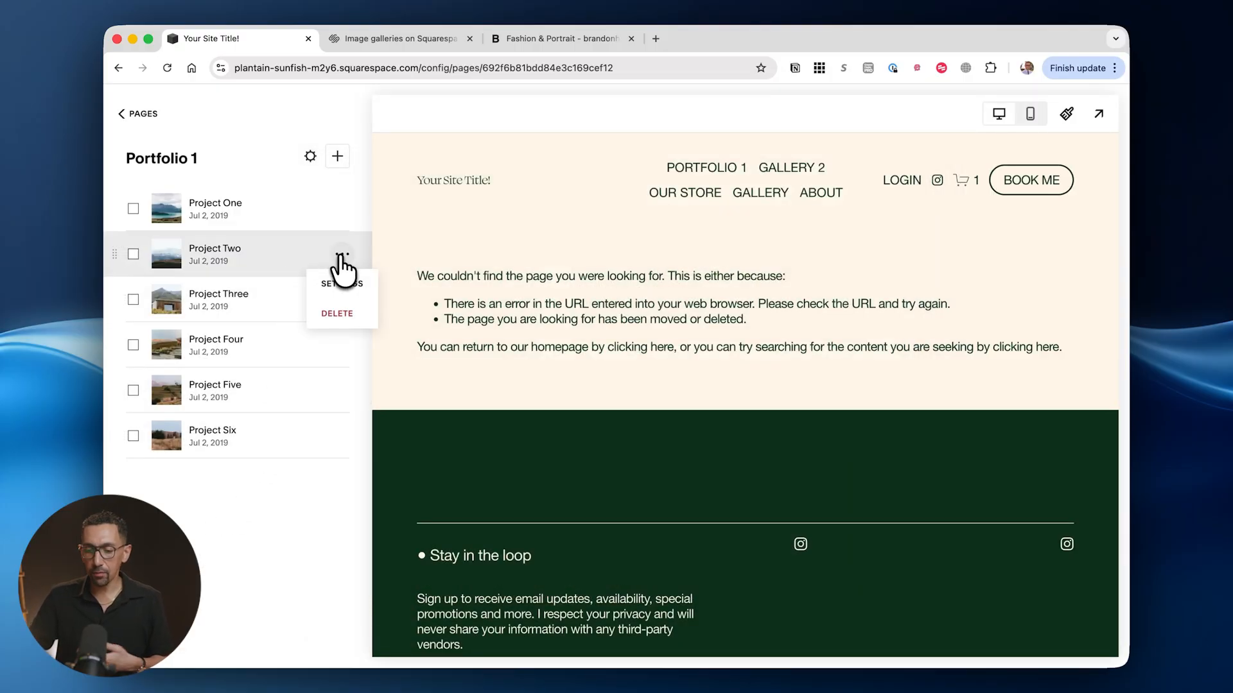
{"action": "left_click", "coordinate": [345, 278]}
{"action": "left_click", "coordinate": [220, 497]}
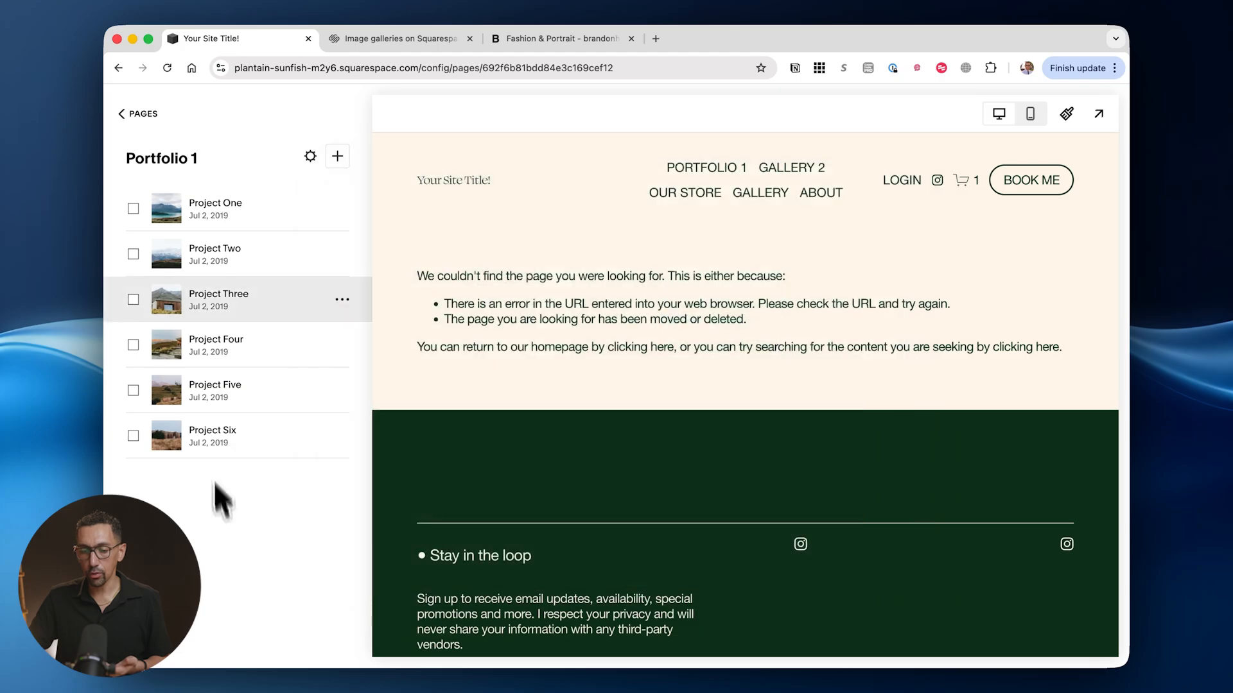
Reorder the portfolio's projects so Project Two comes after Project Three, and check the order on the Portfolio 1 page.
{"action": "left_click_drag", "start_coordinate": [132, 257], "coordinate": [117, 299]}
{"action": "left_click", "coordinate": [232, 260]}
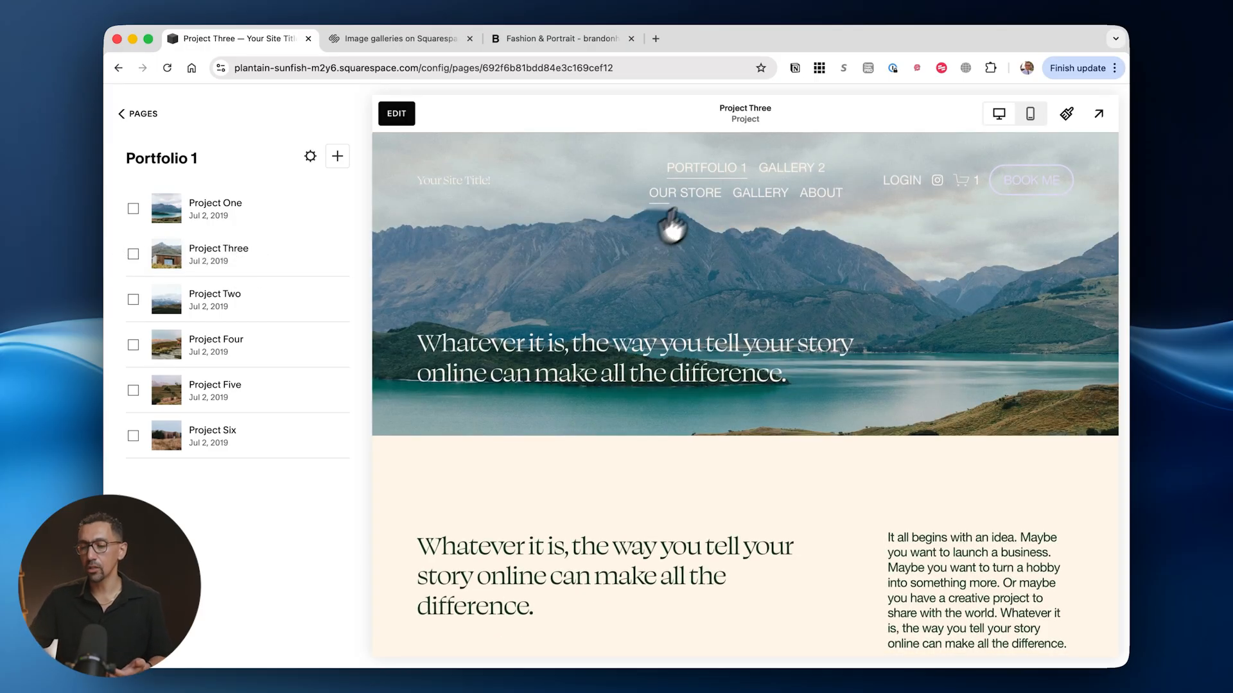
{"action": "left_click", "coordinate": [694, 172]}
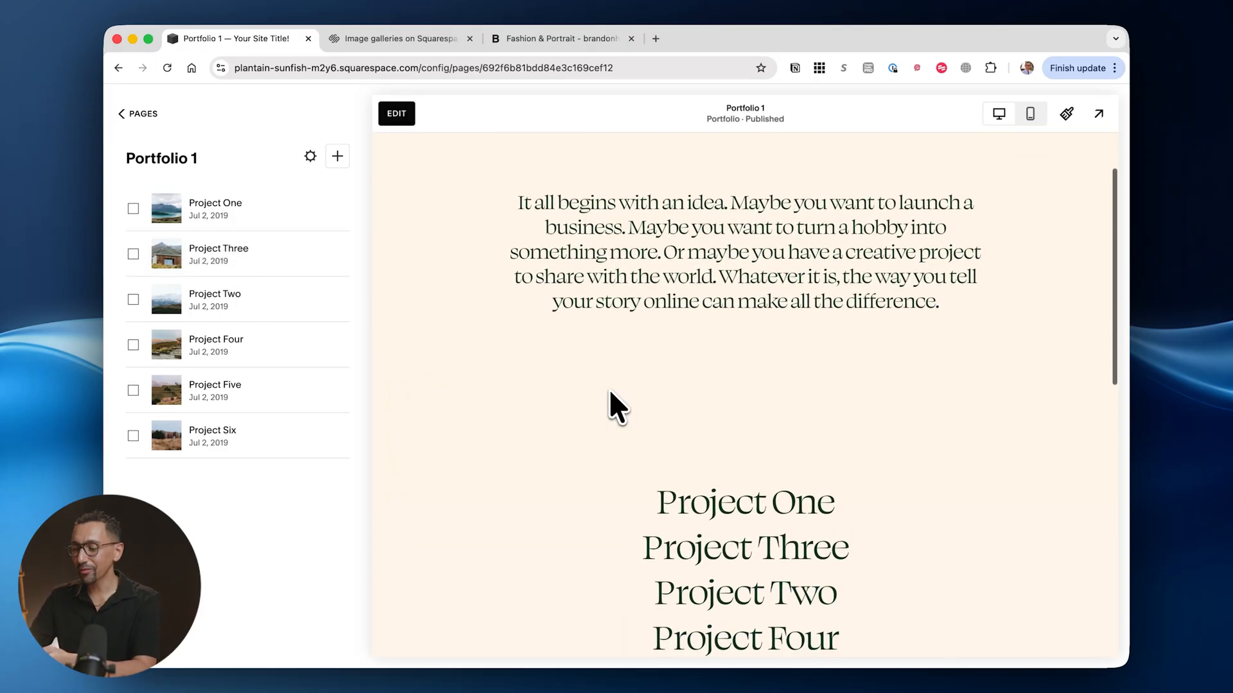
{"action": "scroll", "coordinate": [609, 387], "scroll_direction": "down", "scroll_amount": 2}
{"action": "scroll", "coordinate": [770, 357], "scroll_direction": "down", "scroll_amount": 3}
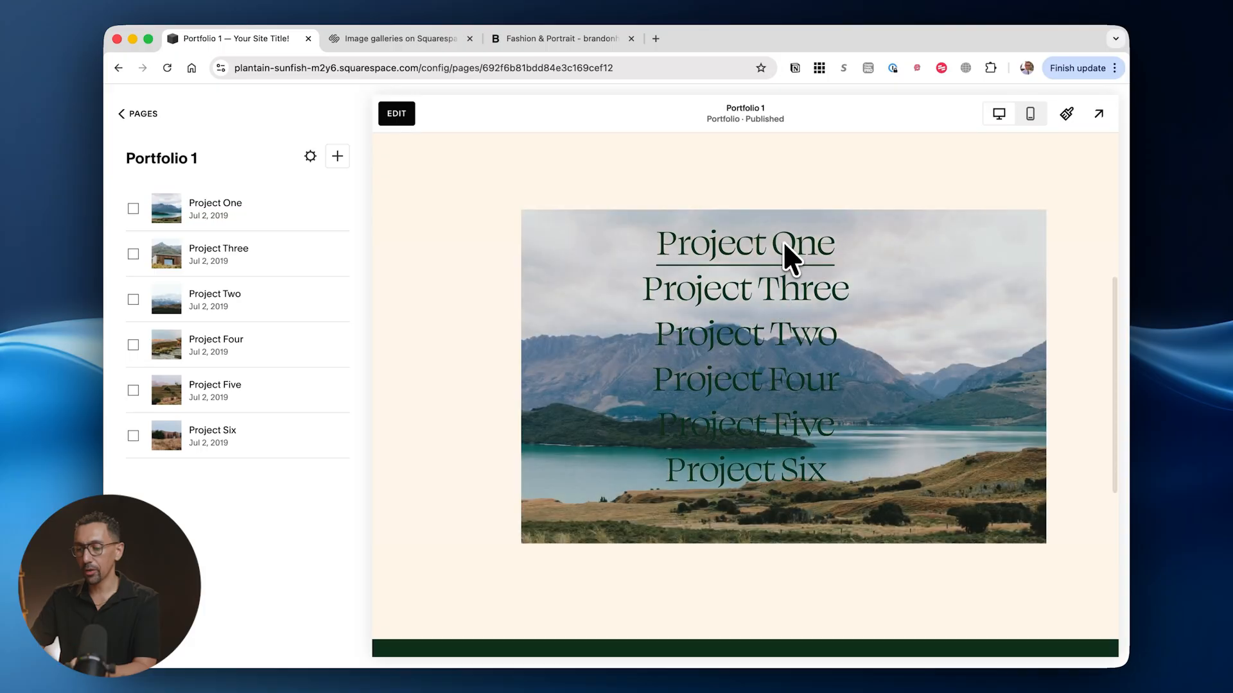